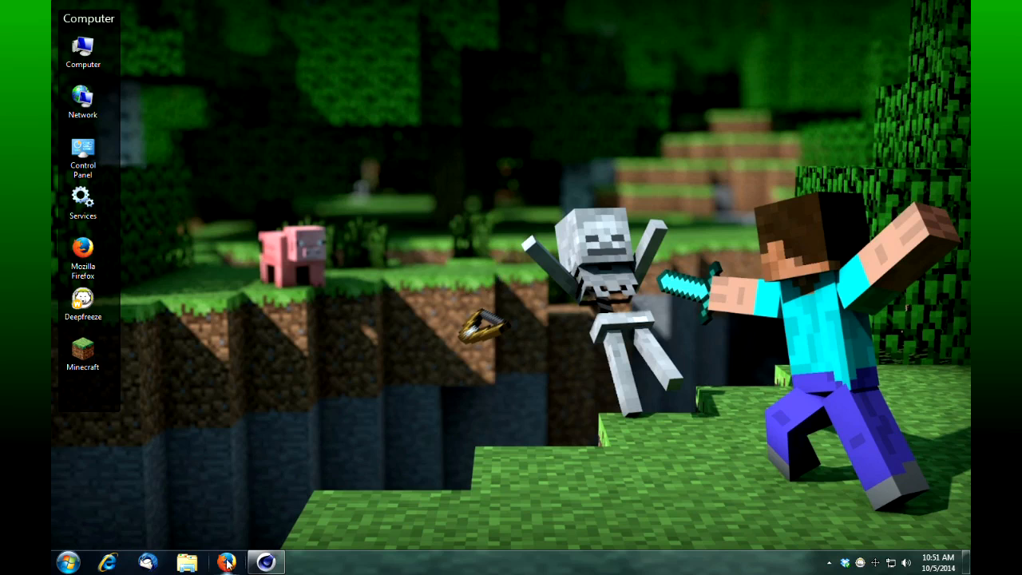
Switch to Cinema 4D, show the Visual Selector tag of Steve Rig (Custom Skin), and lock the attribute view on it
{"action": "left_click", "coordinate": [266, 563]}
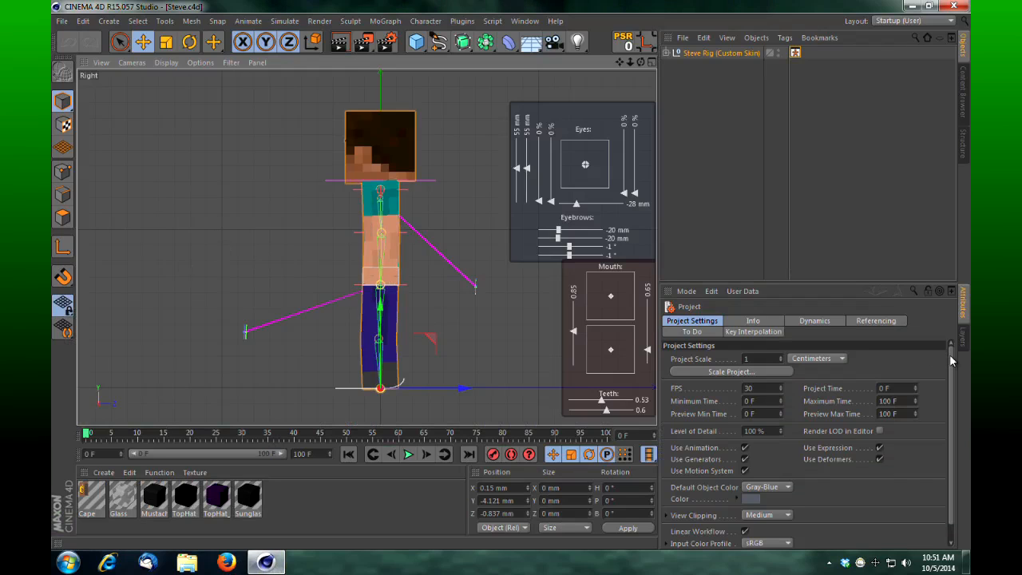
{"action": "left_click", "coordinate": [701, 54]}
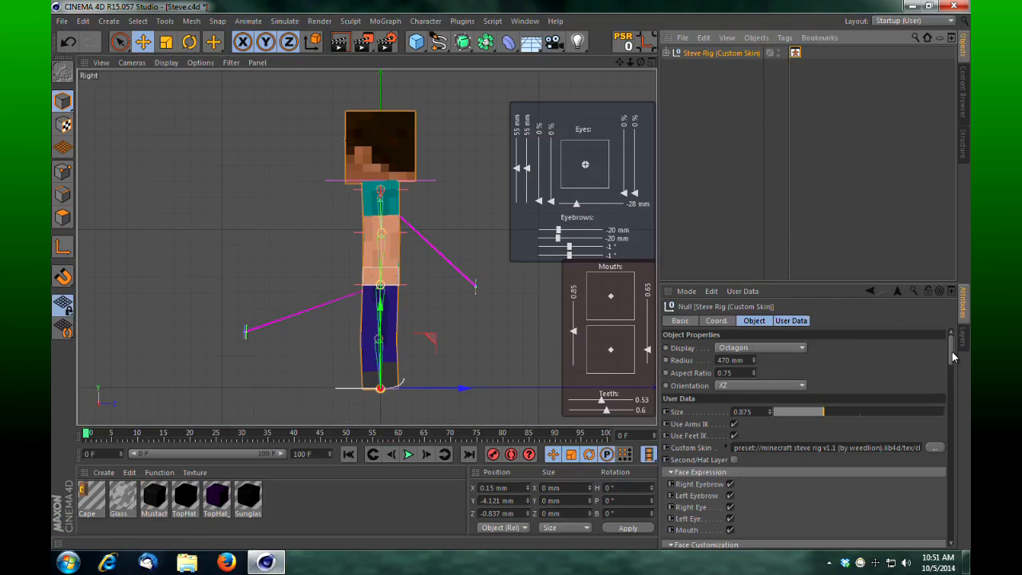
{"action": "mouse_move", "coordinate": [952, 357]}
{"action": "left_mouse_down"}
{"action": "mouse_move", "coordinate": [952, 523]}
{"action": "mouse_move", "coordinate": [956, 349]}
{"action": "left_mouse_up"}
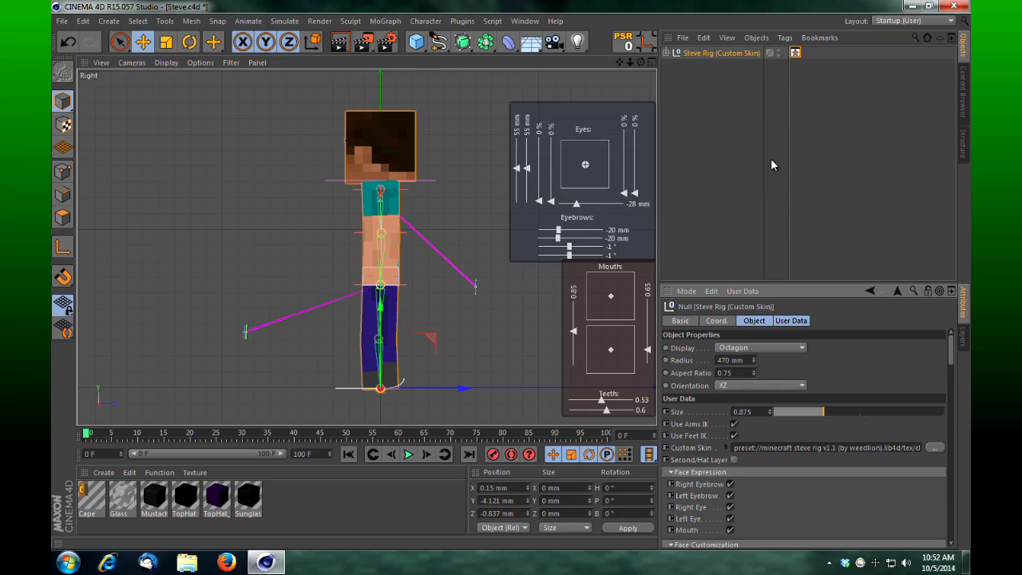
{"action": "left_click", "coordinate": [796, 53]}
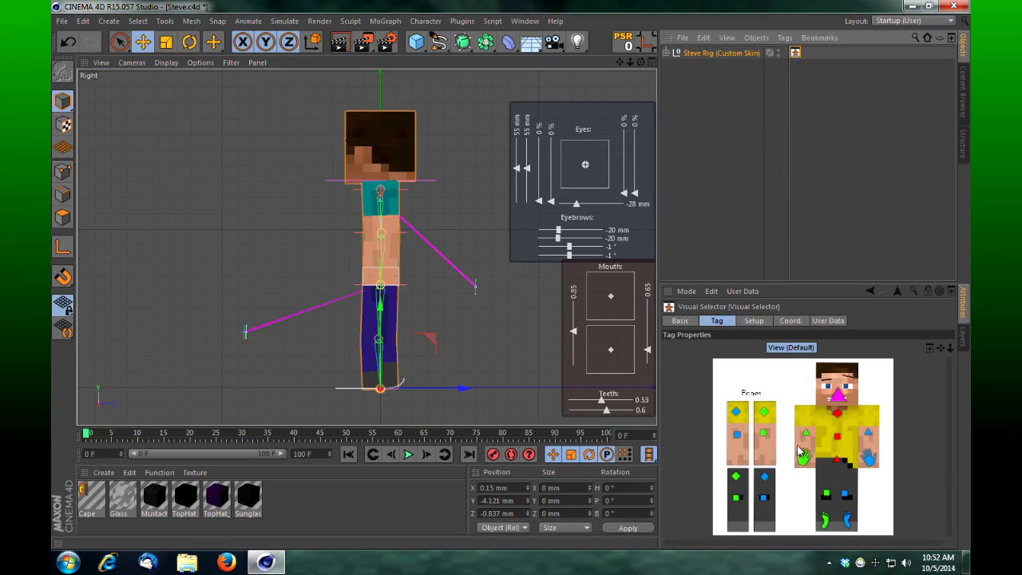
{"action": "left_click", "coordinate": [927, 292]}
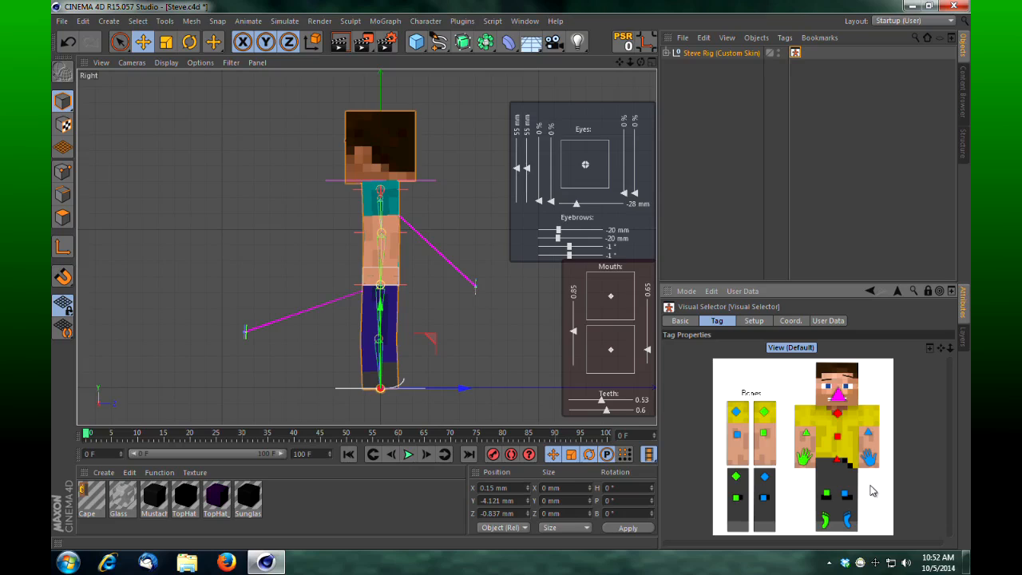
{"action": "left_click_drag", "start_coordinate": [324, 457], "coordinate": [270, 463]}
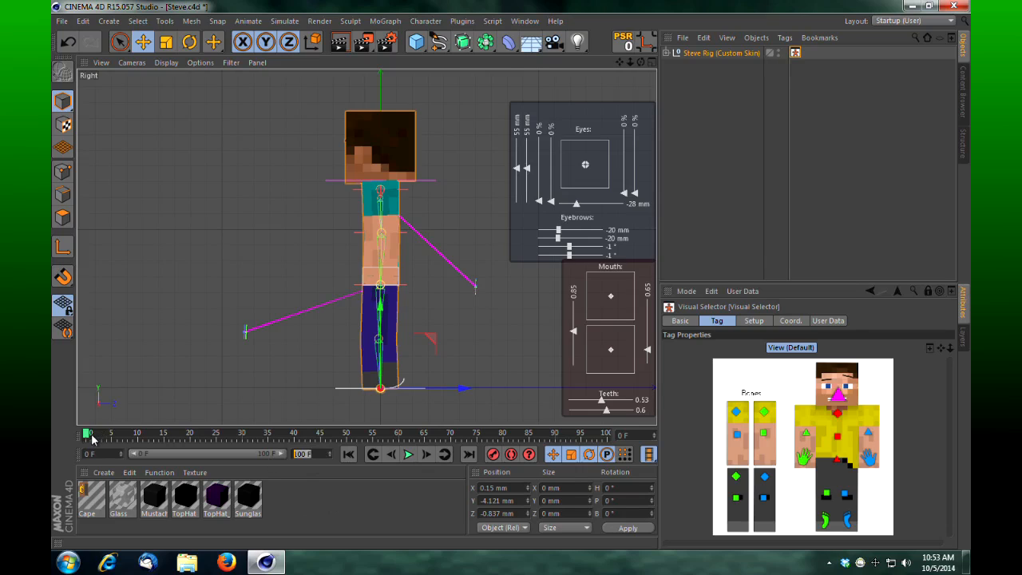
{"action": "left_click_drag", "start_coordinate": [92, 436], "coordinate": [53, 464]}
Try moving the green foot control and the red hip control in the side view, undoing each move
{"action": "left_click", "coordinate": [828, 520]}
{"action": "mouse_move", "coordinate": [462, 389]}
{"action": "left_mouse_down"}
{"action": "mouse_move", "coordinate": [391, 393]}
{"action": "mouse_move", "coordinate": [511, 391]}
{"action": "mouse_move", "coordinate": [424, 400]}
{"action": "mouse_move", "coordinate": [355, 390]}
{"action": "mouse_move", "coordinate": [408, 389]}
{"action": "left_mouse_up"}
{"action": "key", "text": "ctrl+z"}
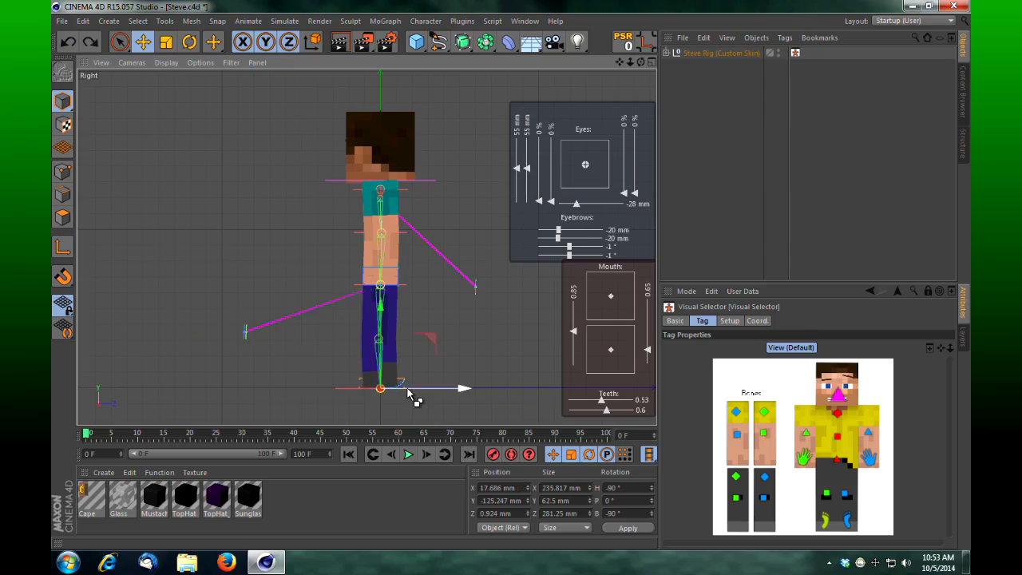
{"action": "left_click", "coordinate": [836, 463]}
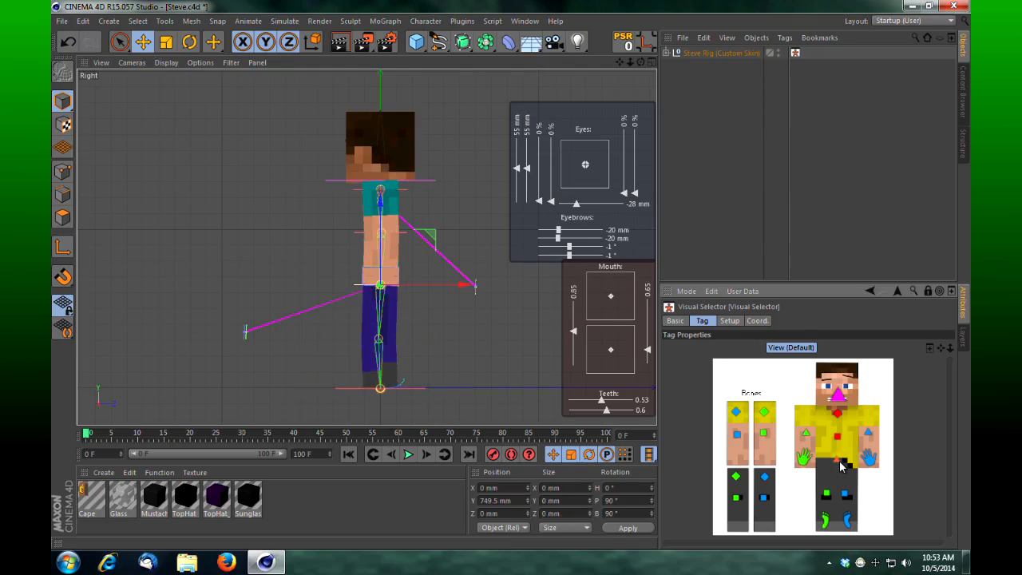
{"action": "left_click_drag", "start_coordinate": [465, 285], "coordinate": [435, 313]}
{"action": "key", "text": "ctrl+z"}
Try rotating the head control in the side view and undo the rotation
{"action": "left_click", "coordinate": [837, 395]}
{"action": "key", "text": "r"}
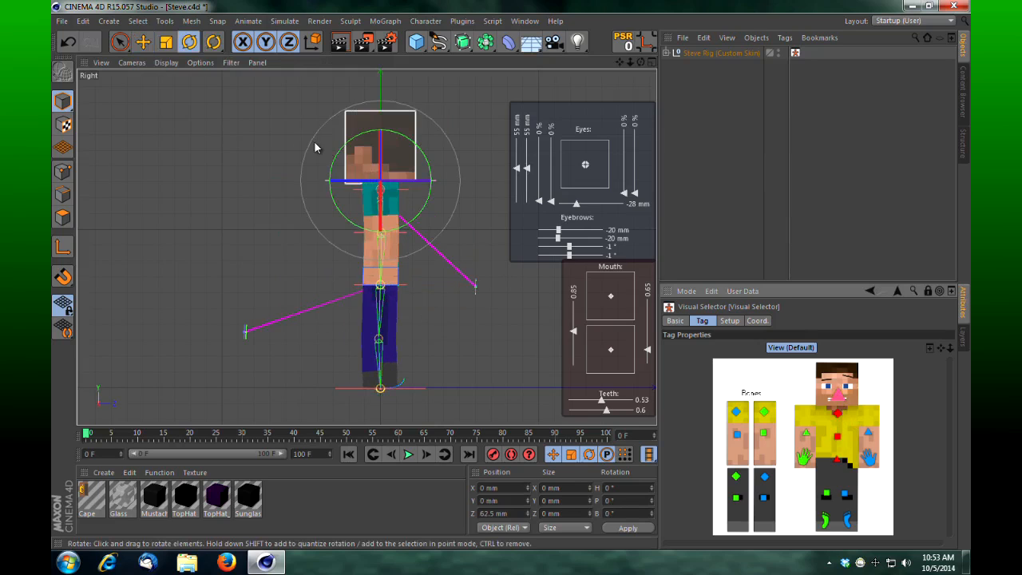
{"action": "left_click_drag", "start_coordinate": [341, 155], "coordinate": [356, 158]}
{"action": "key", "text": "ctrl+z"}
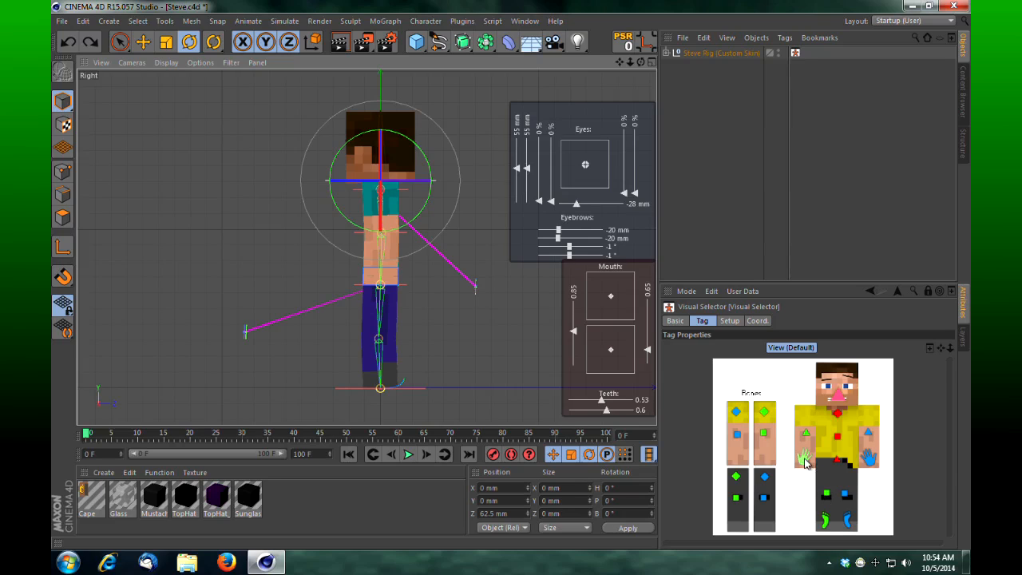
At frame 0, move the green foot control forward to X about -333 mm and record a keyframe
{"action": "left_click", "coordinate": [825, 520]}
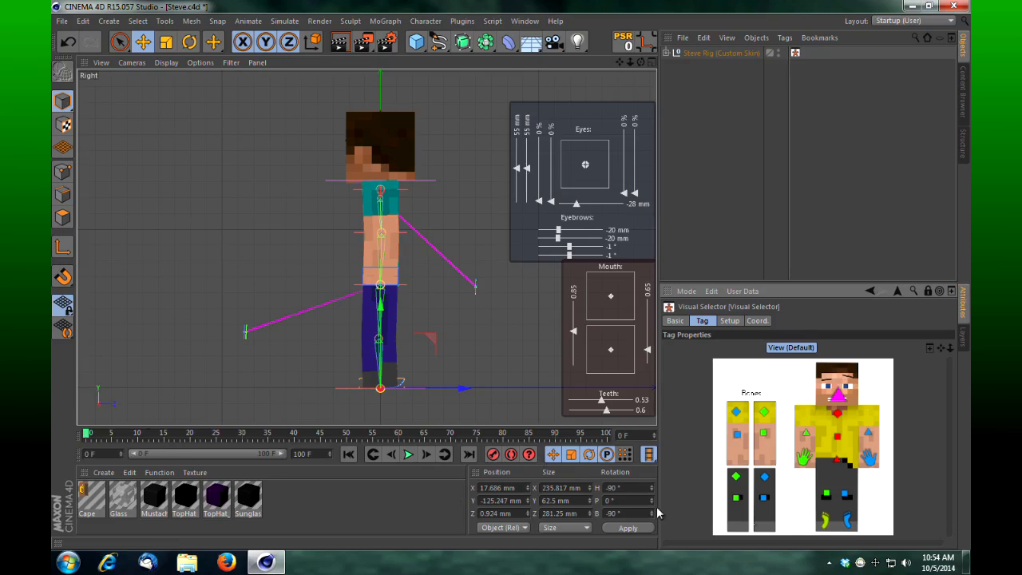
{"action": "left_click", "coordinate": [827, 520]}
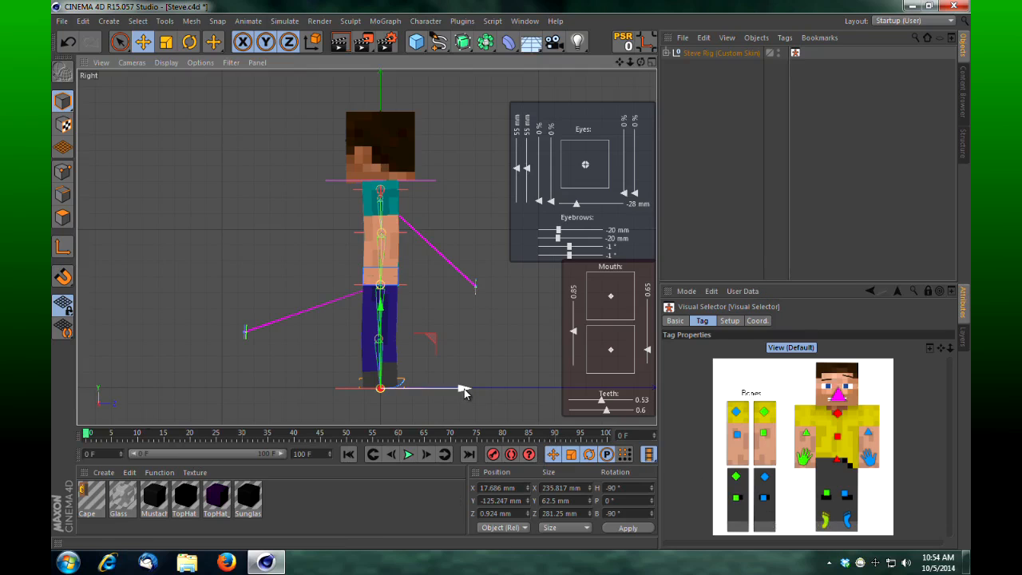
{"action": "left_click_drag", "start_coordinate": [461, 388], "coordinate": [324, 389]}
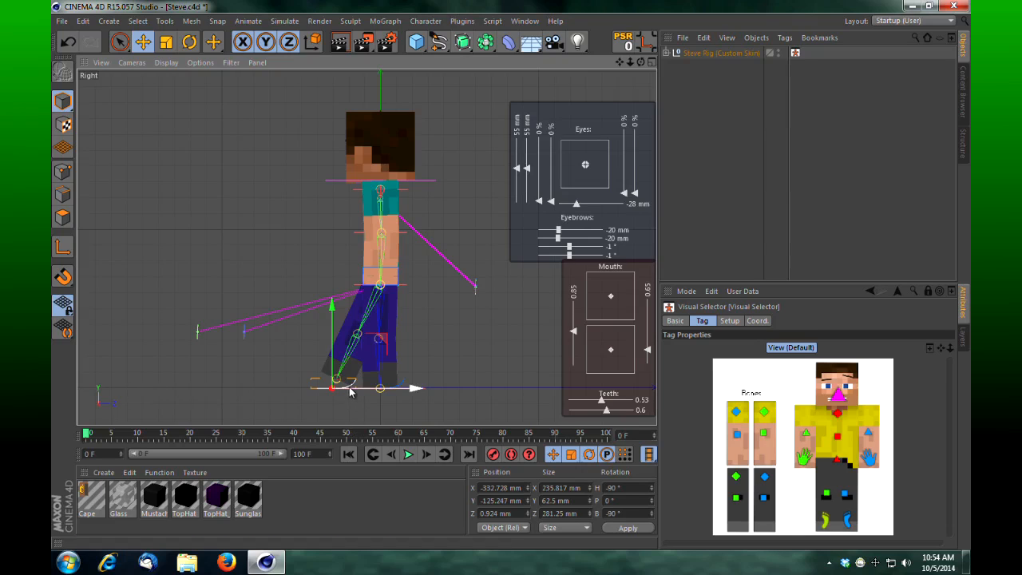
{"action": "left_click", "coordinate": [496, 458]}
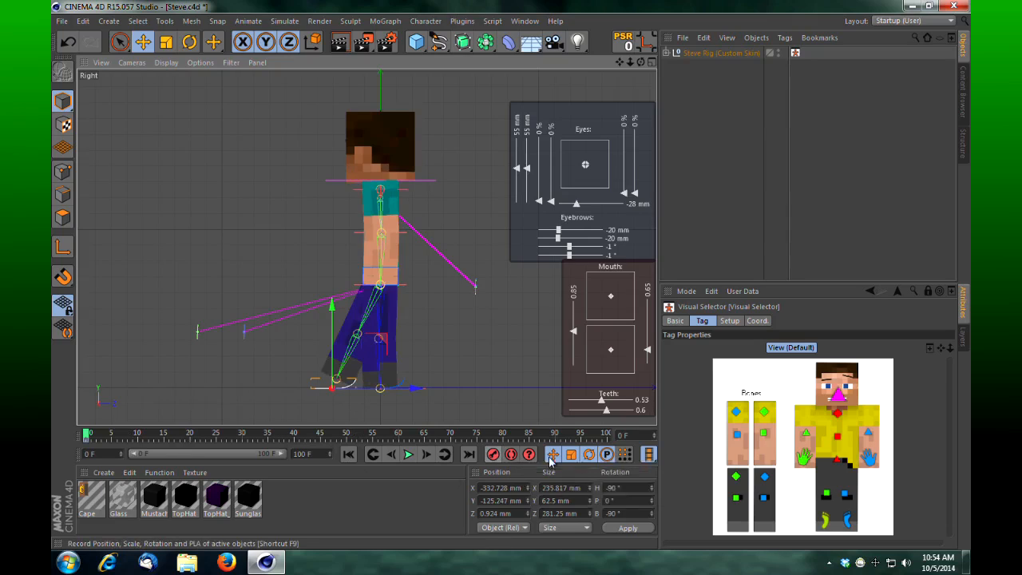
At frame 0, move the blue foot control backward to X about 342 mm and record a keyframe
{"action": "left_click", "coordinate": [848, 520]}
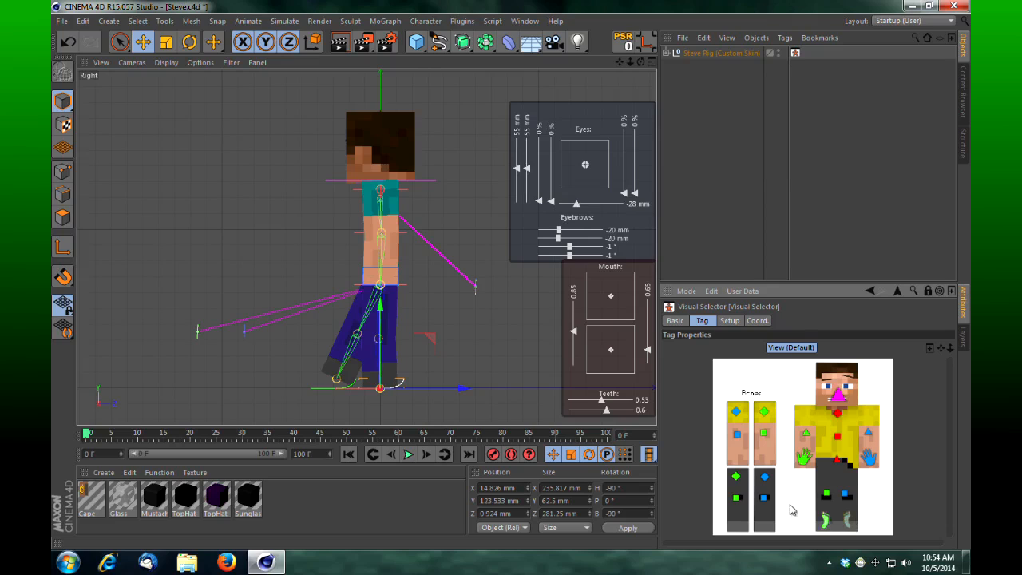
{"action": "left_click_drag", "start_coordinate": [468, 391], "coordinate": [514, 394]}
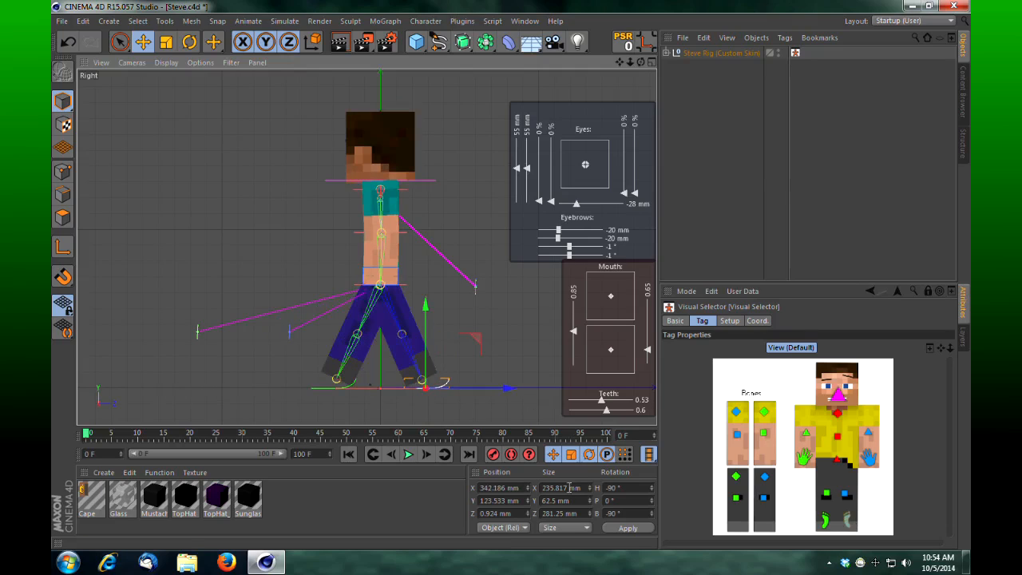
{"action": "left_click", "coordinate": [494, 455]}
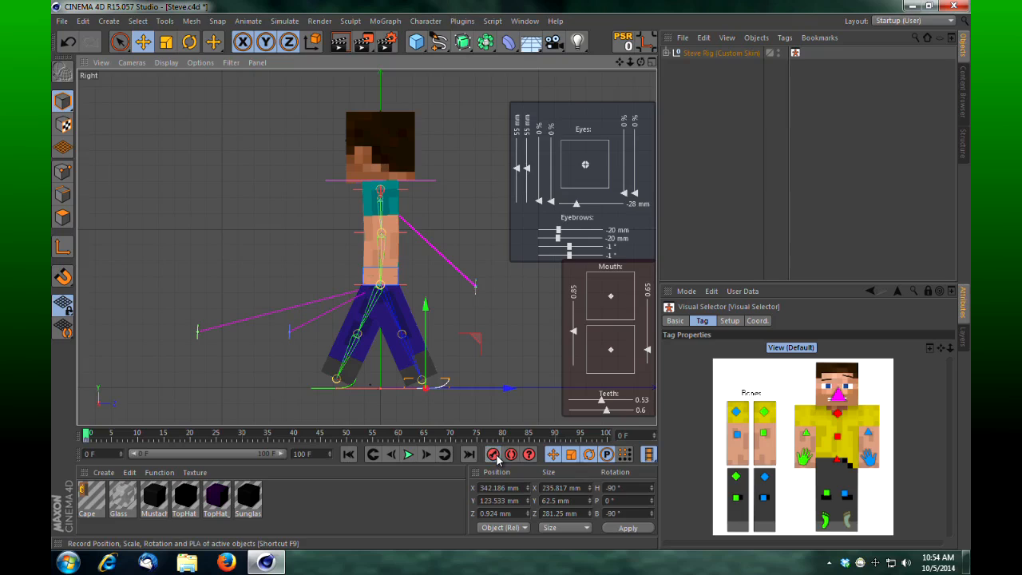
Keyframe the hip control at frame 0 and, moved forward to Z about -590 mm, at frame 10
{"action": "left_click", "coordinate": [838, 465]}
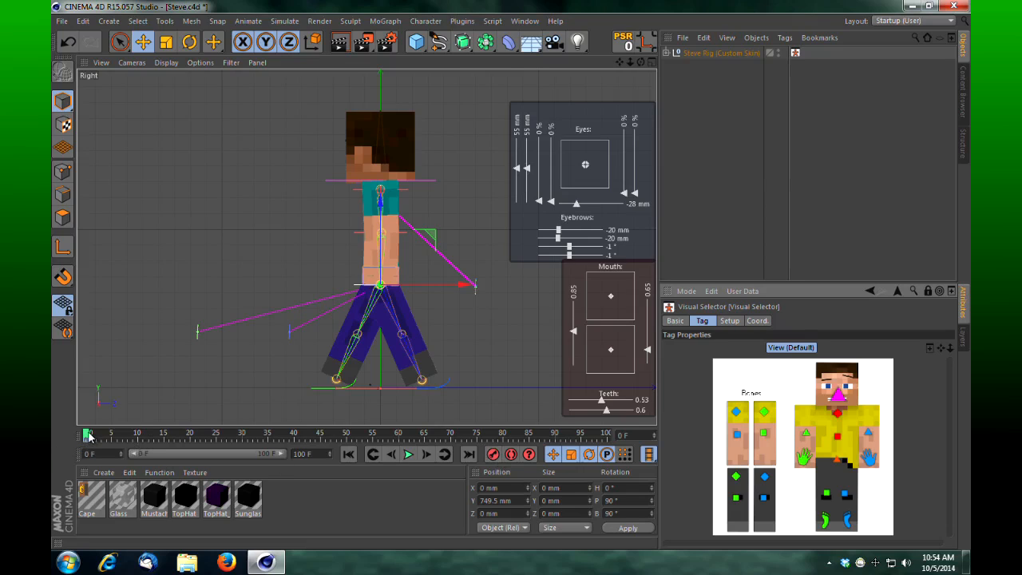
{"action": "left_click_drag", "start_coordinate": [88, 435], "coordinate": [138, 440]}
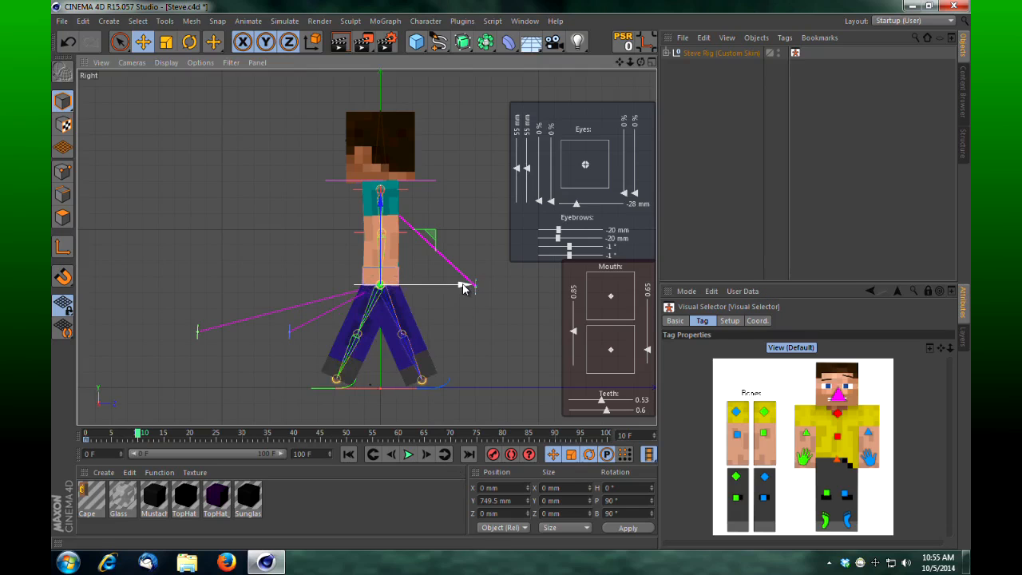
{"action": "left_click_drag", "start_coordinate": [463, 285], "coordinate": [382, 300]}
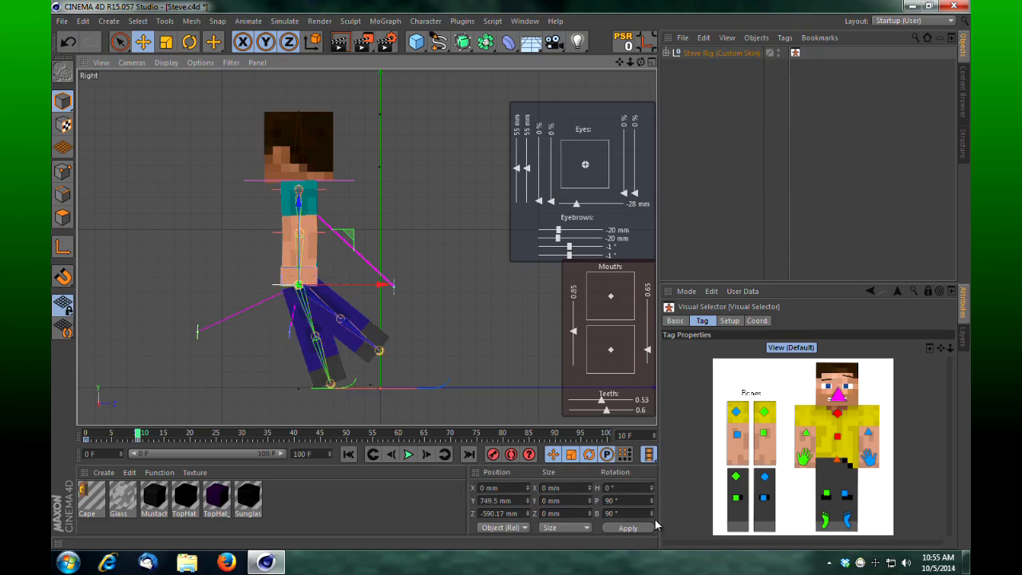
At frame 10, move the blue foot control forward past the green foot to X about -810 mm and keyframe it
{"action": "left_click", "coordinate": [826, 520]}
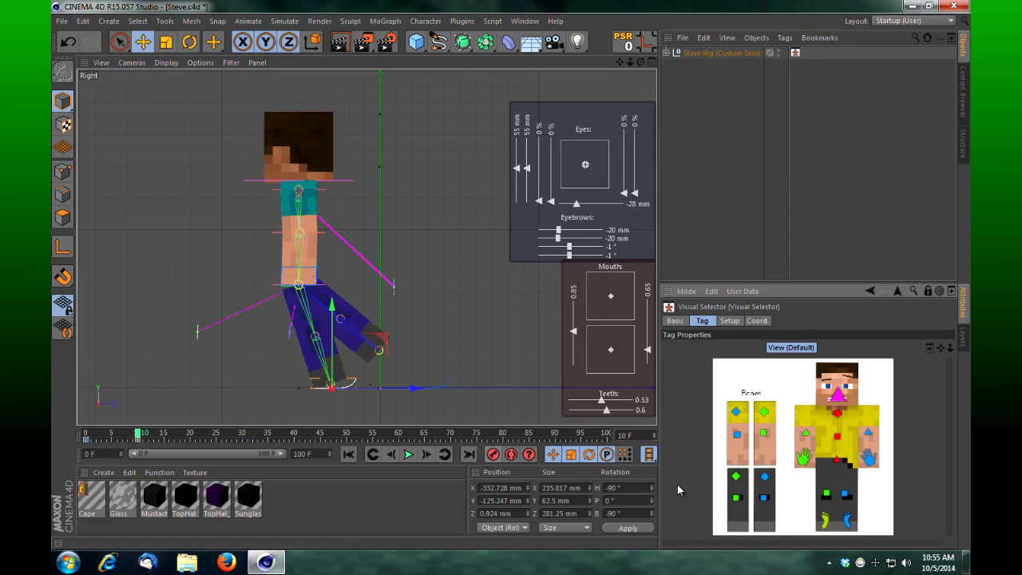
{"action": "left_click", "coordinate": [847, 522]}
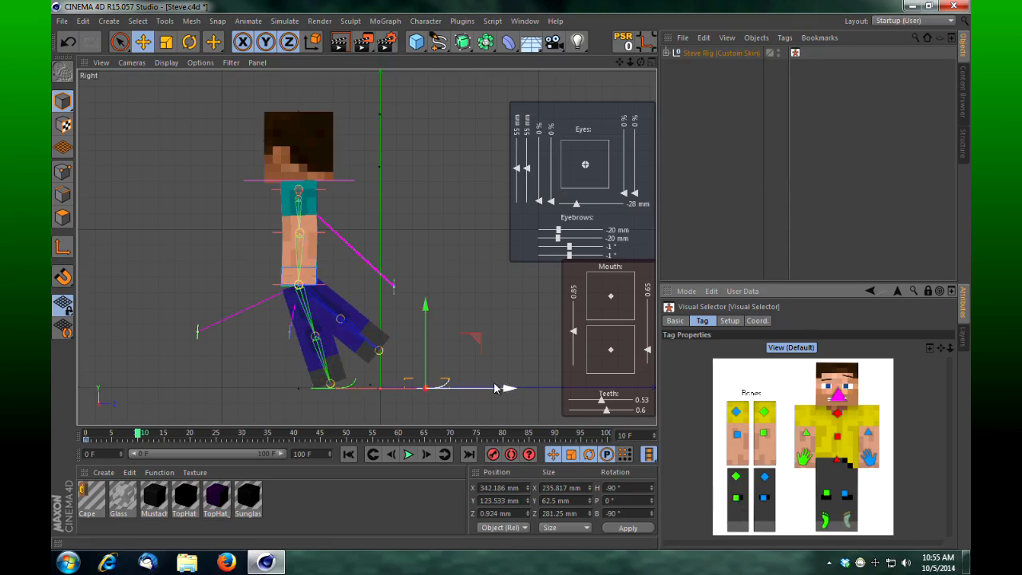
{"action": "left_click_drag", "start_coordinate": [494, 388], "coordinate": [513, 274]}
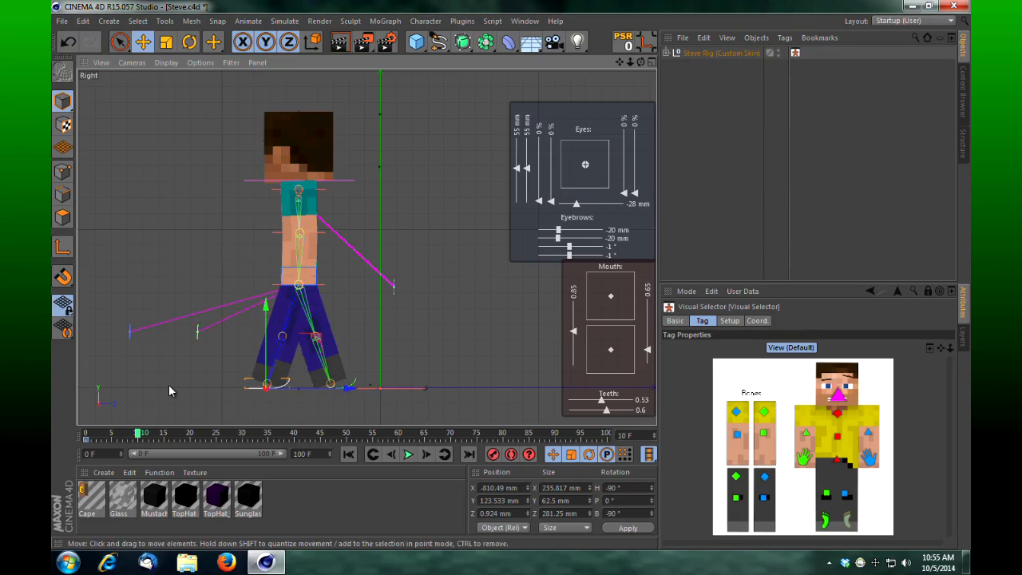
{"action": "left_click", "coordinate": [493, 454]}
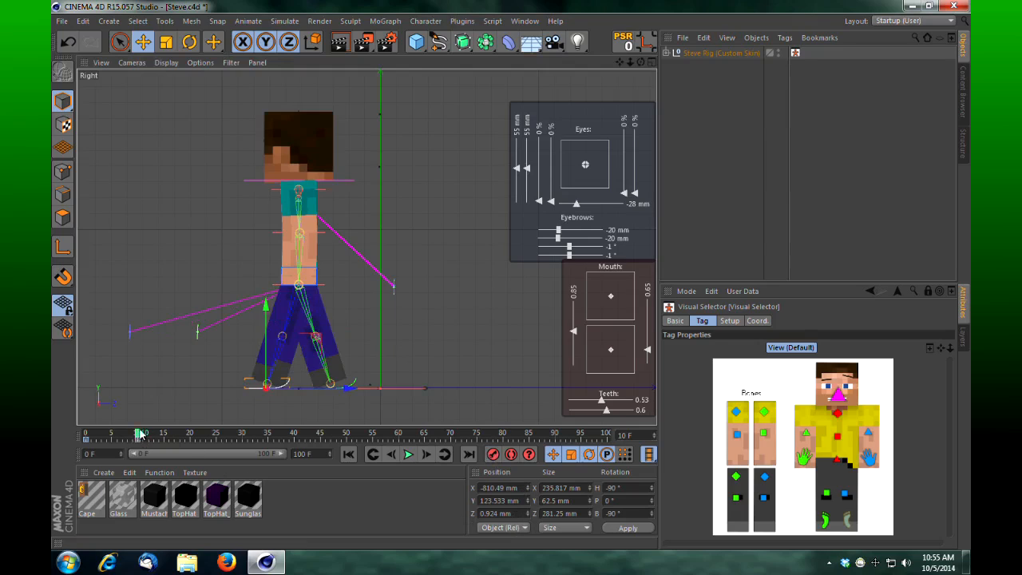
At frame 20, move the hip control forward to Z about -1079 mm and keyframe it
{"action": "left_click_drag", "start_coordinate": [139, 438], "coordinate": [194, 438]}
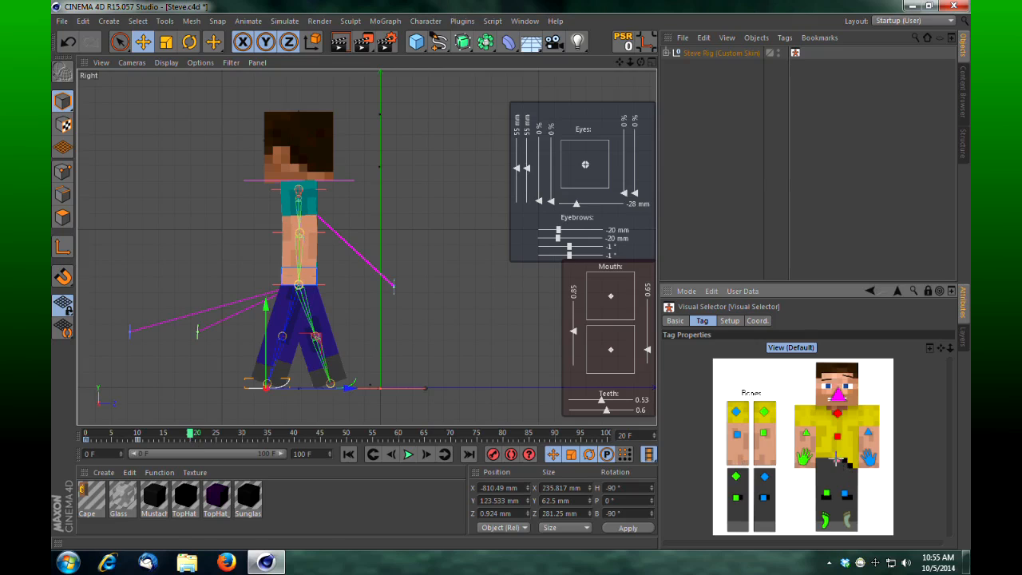
{"action": "left_click", "coordinate": [844, 464]}
{"action": "left_click_drag", "start_coordinate": [380, 289], "coordinate": [325, 285]}
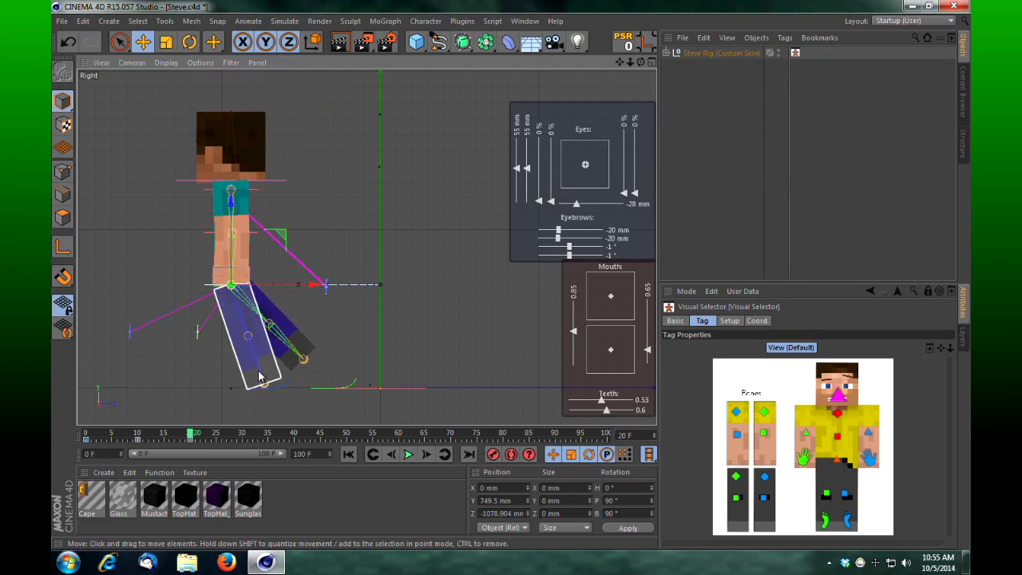
At frame 20, keyframe the blue foot in place and the green foot moved forward to X about -1296 mm
{"action": "left_click", "coordinate": [846, 519]}
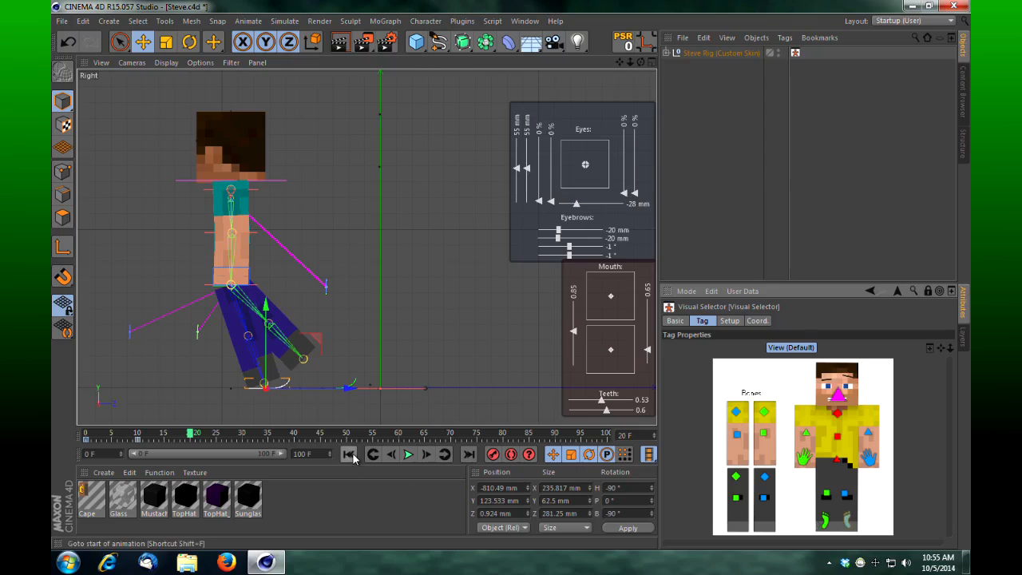
{"action": "left_click", "coordinate": [493, 454]}
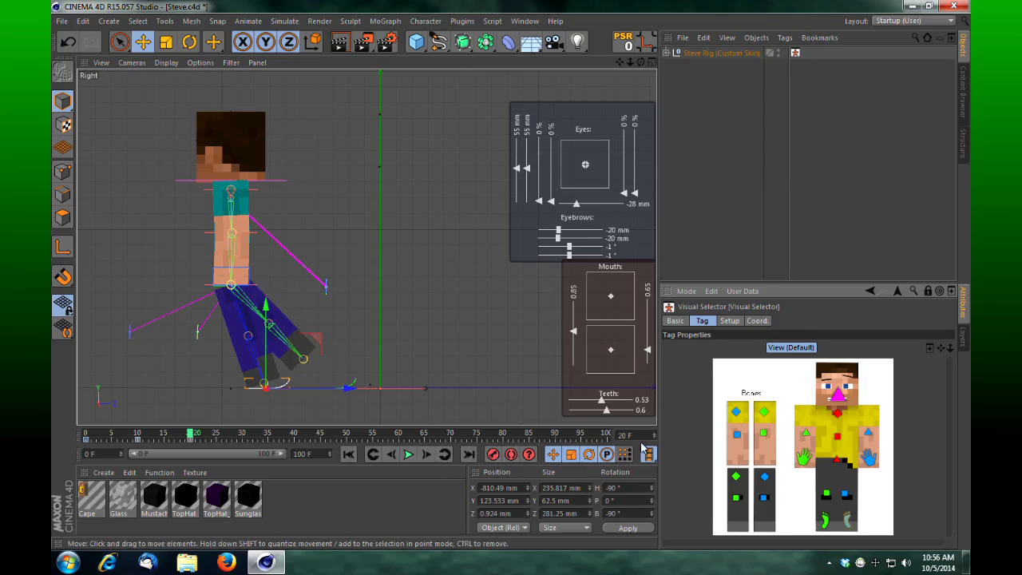
{"action": "left_click", "coordinate": [825, 522]}
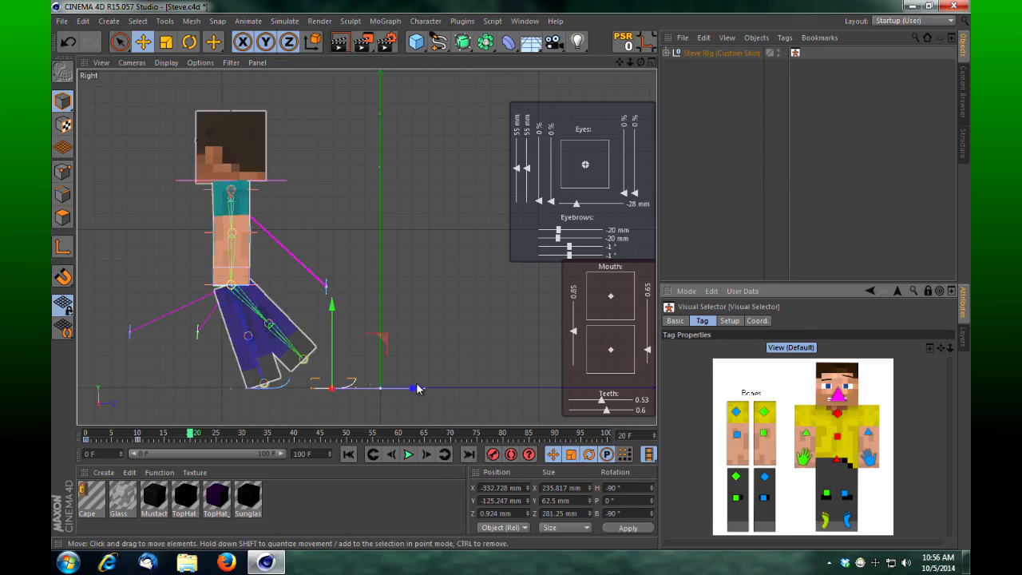
{"action": "left_click_drag", "start_coordinate": [415, 388], "coordinate": [304, 413]}
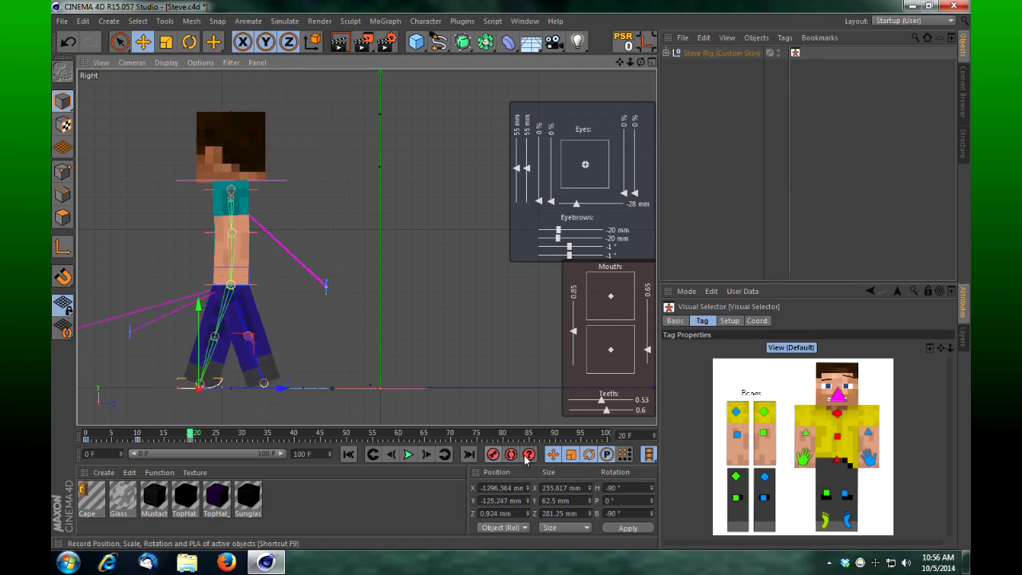
At frame 30, move the hip control forward to Z about -1569 mm and record a keyframe
{"action": "middle_click_drag", "start_coordinate": [516, 275], "coordinate": [637, 275], "text": "alt"}
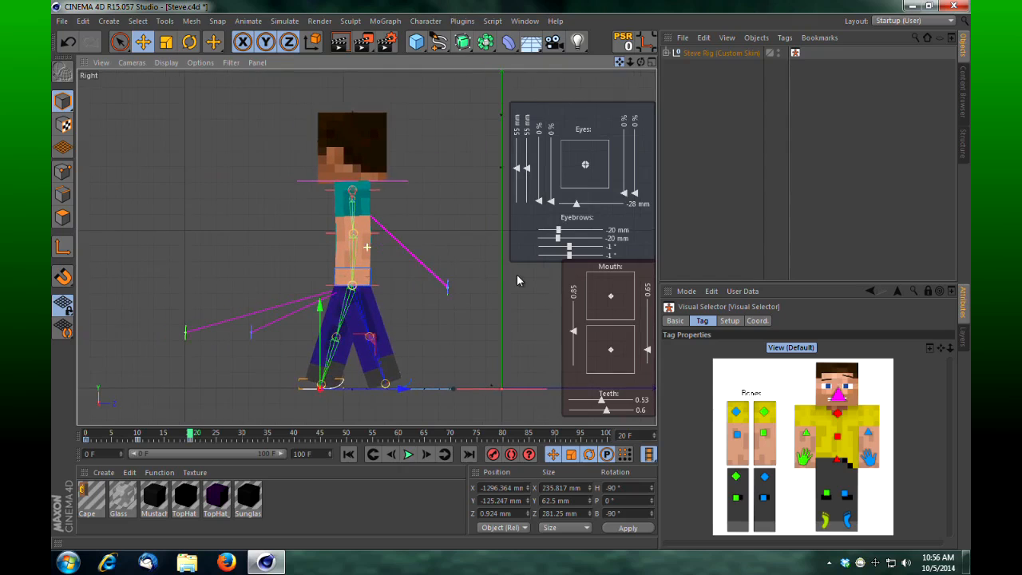
{"action": "left_click_drag", "start_coordinate": [192, 438], "coordinate": [245, 445]}
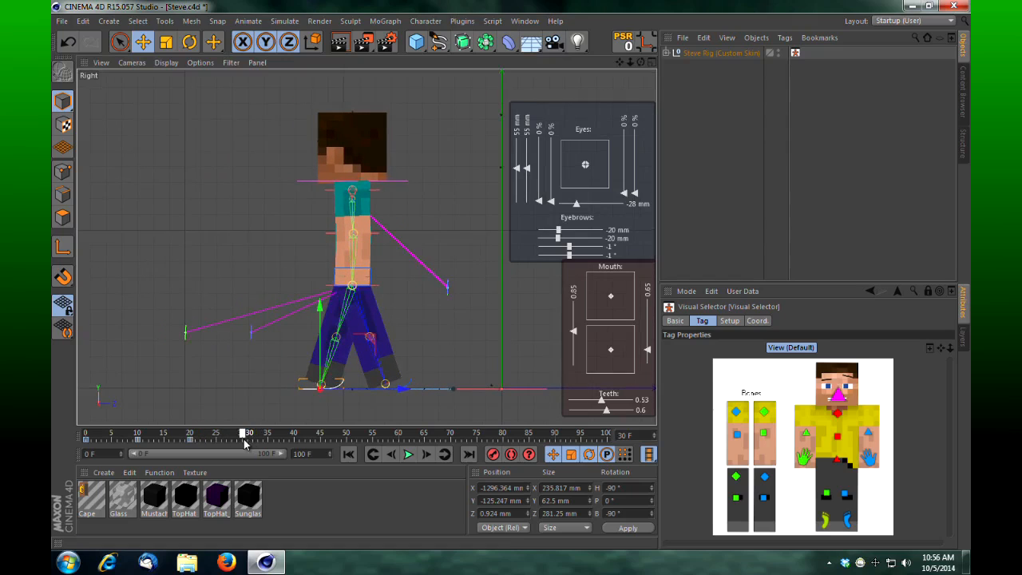
{"action": "left_click", "coordinate": [834, 468]}
{"action": "left_click_drag", "start_coordinate": [439, 285], "coordinate": [357, 292]}
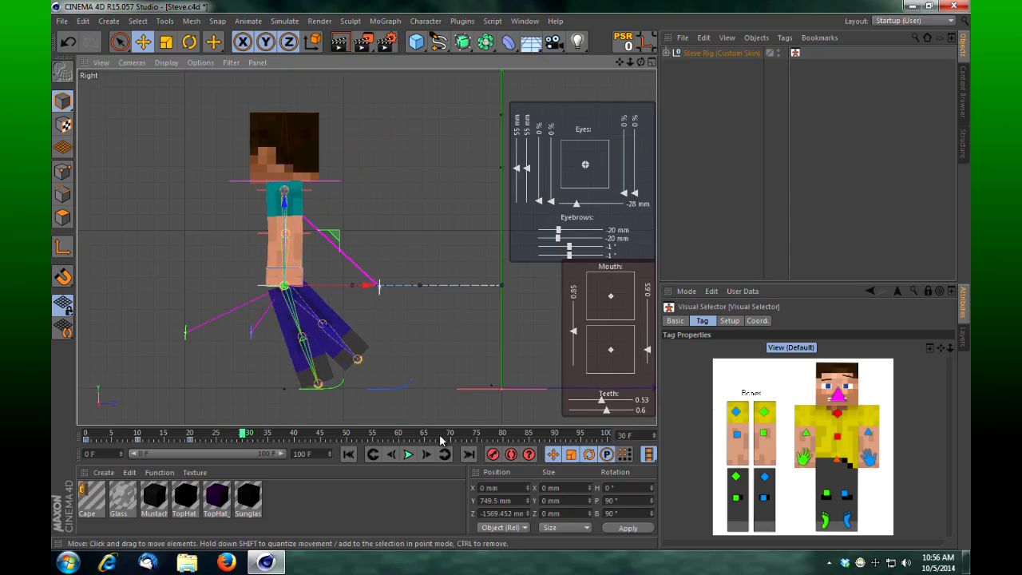
{"action": "left_click", "coordinate": [492, 454]}
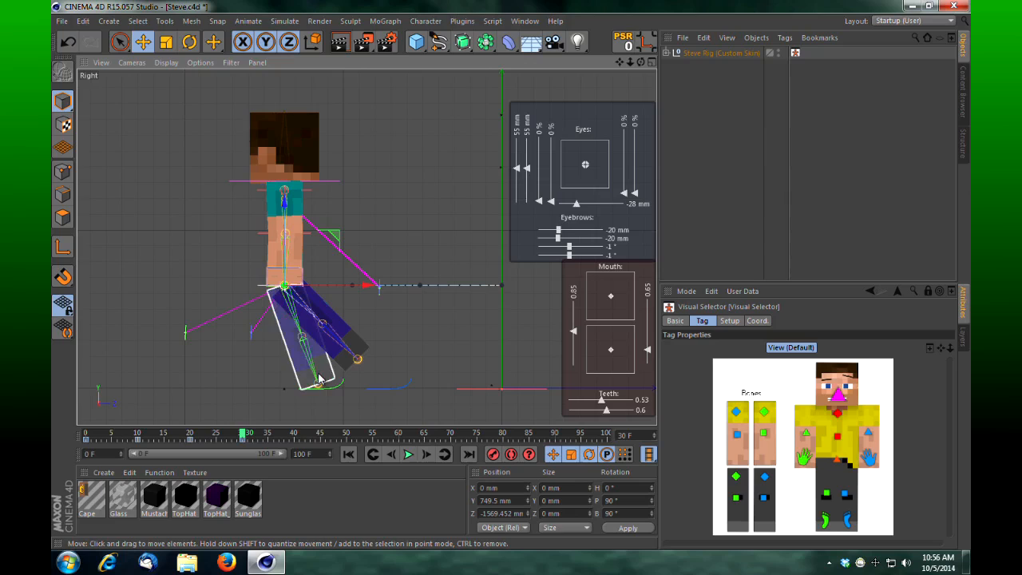
At frame 30, keyframe the green foot in place and the blue foot moved forward to X about -1816 mm
{"action": "left_click", "coordinate": [828, 523]}
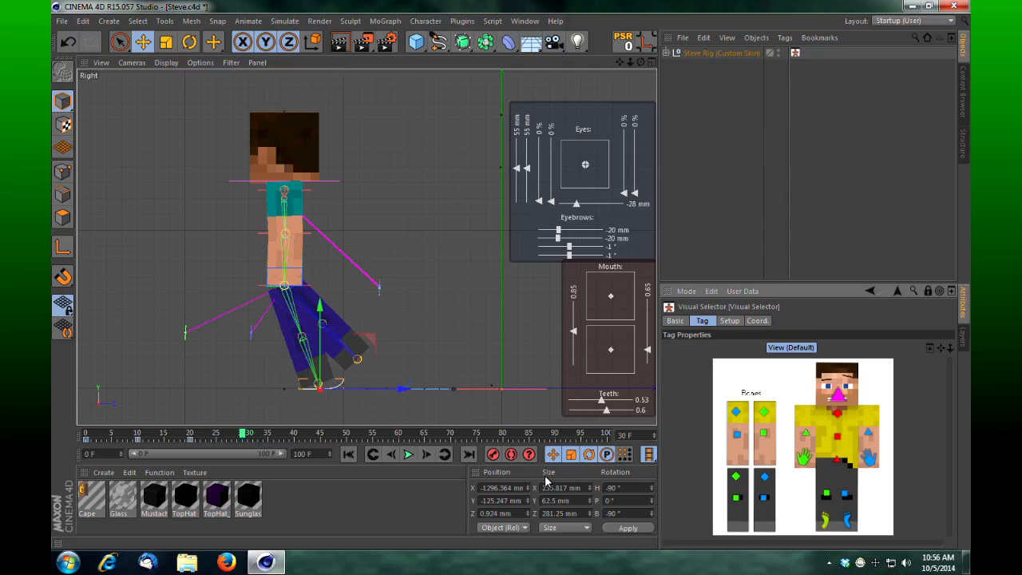
{"action": "left_click", "coordinate": [491, 456]}
{"action": "left_click_drag", "start_coordinate": [403, 389], "coordinate": [330, 429]}
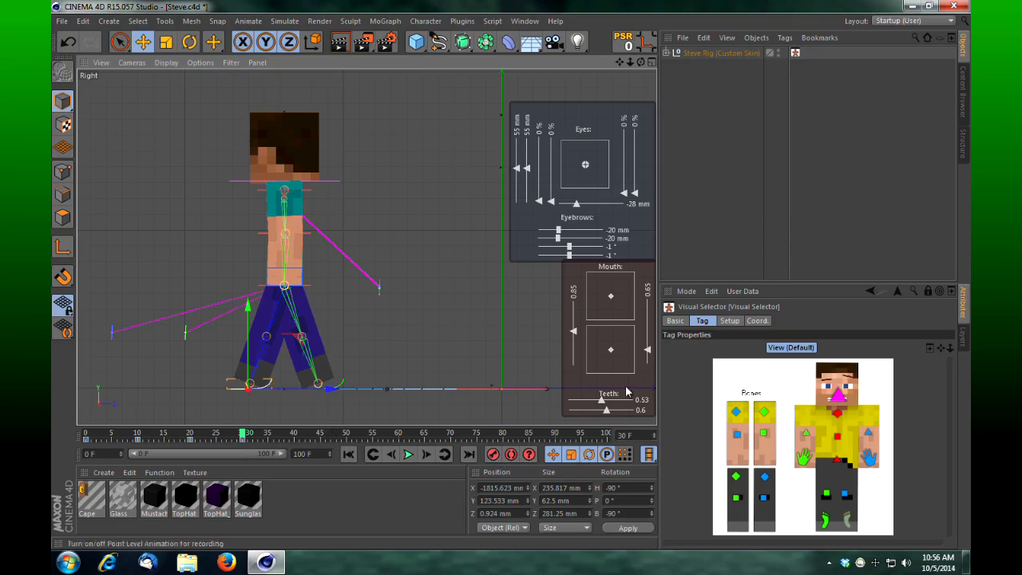
At frame 40, move the hip control forward to Z about -2026 mm and keyframe it
{"action": "left_click_drag", "start_coordinate": [619, 62], "coordinate": [736, 65]}
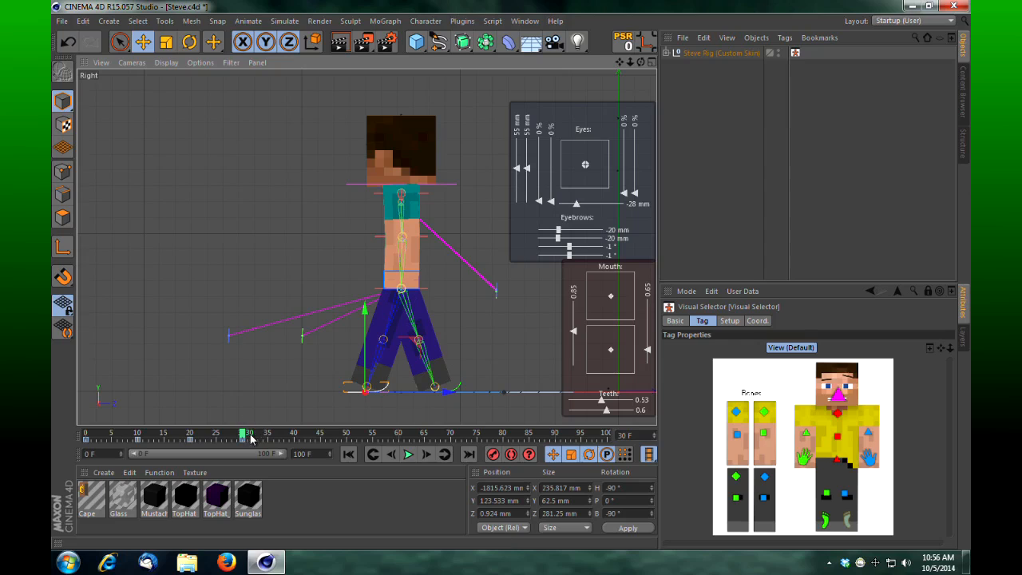
{"action": "left_click_drag", "start_coordinate": [245, 437], "coordinate": [295, 435]}
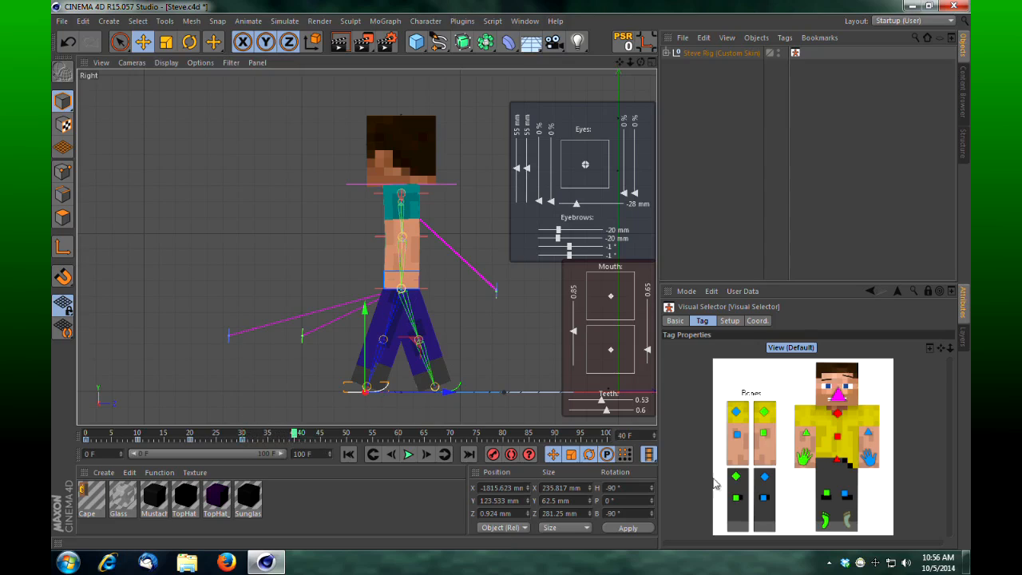
{"action": "left_click", "coordinate": [840, 460]}
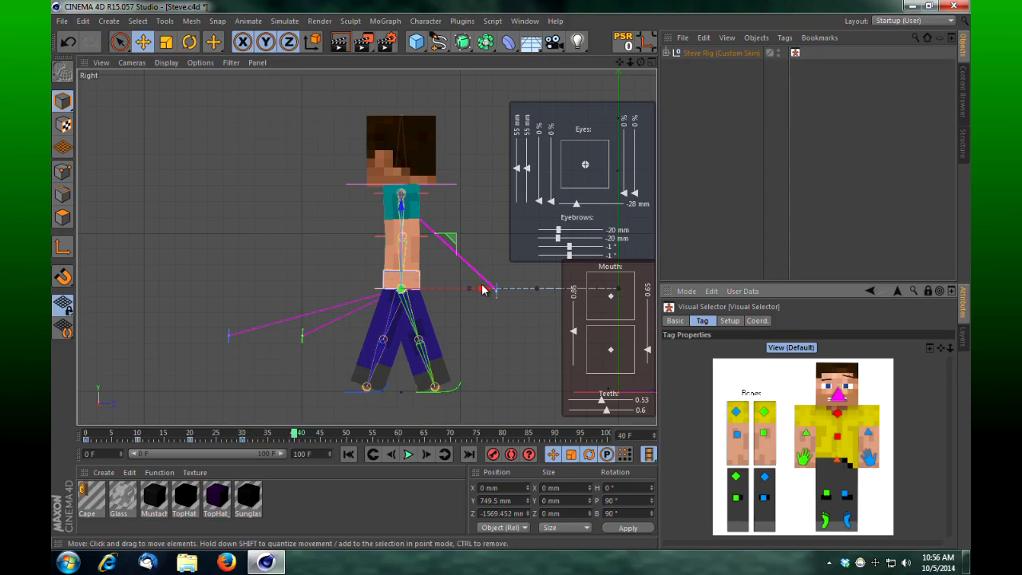
{"action": "left_click_drag", "start_coordinate": [484, 291], "coordinate": [432, 289]}
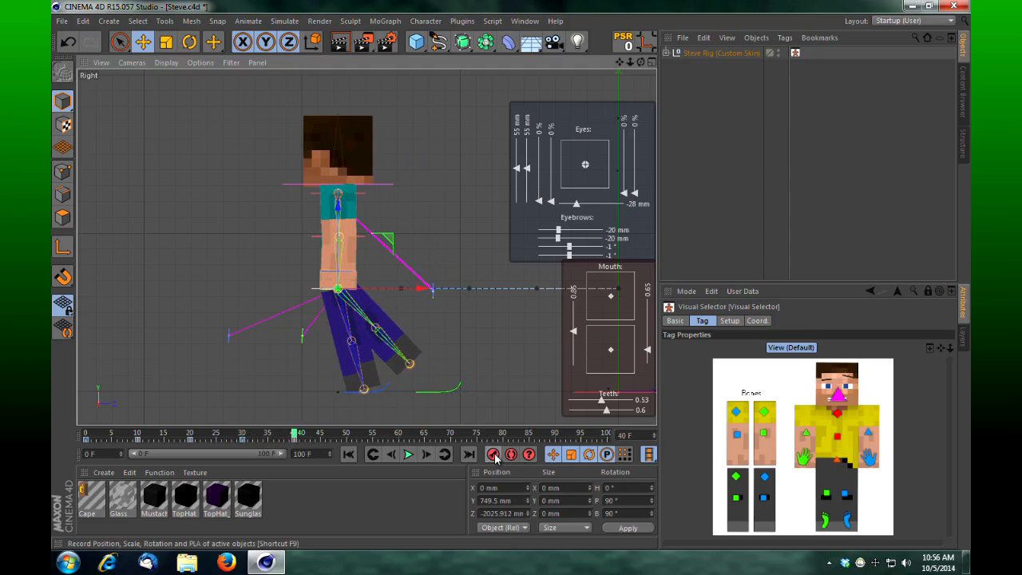
At frame 40, keyframe the blue foot in place and the green foot moved forward to X about -2288 mm
{"action": "left_click", "coordinate": [844, 524]}
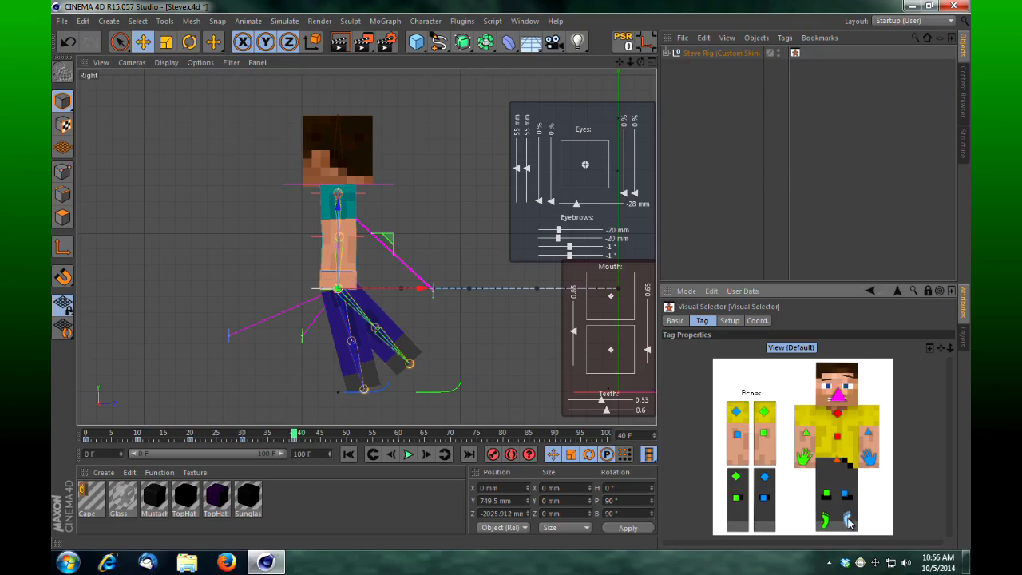
{"action": "left_click", "coordinate": [496, 456]}
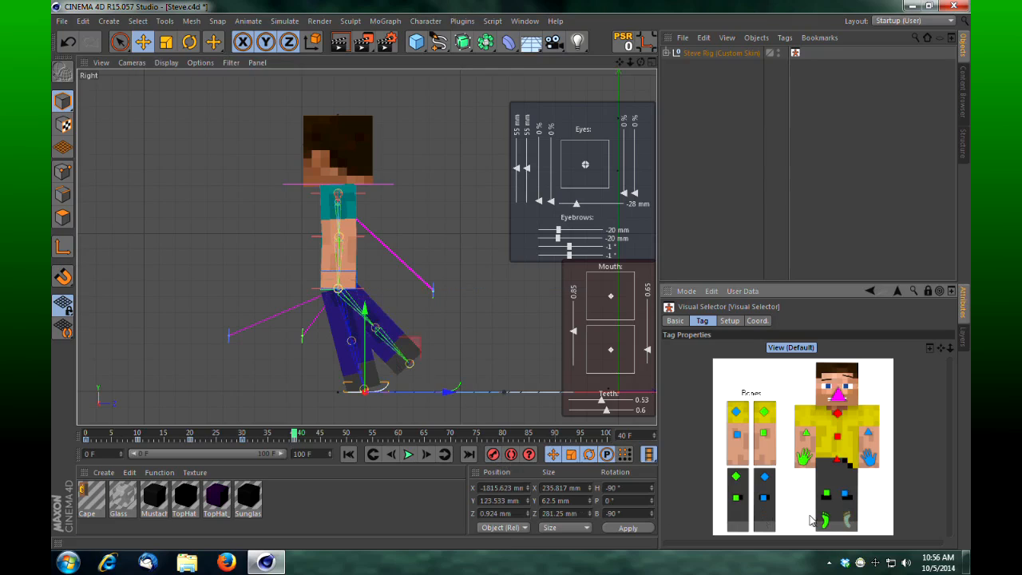
{"action": "left_click", "coordinate": [847, 520]}
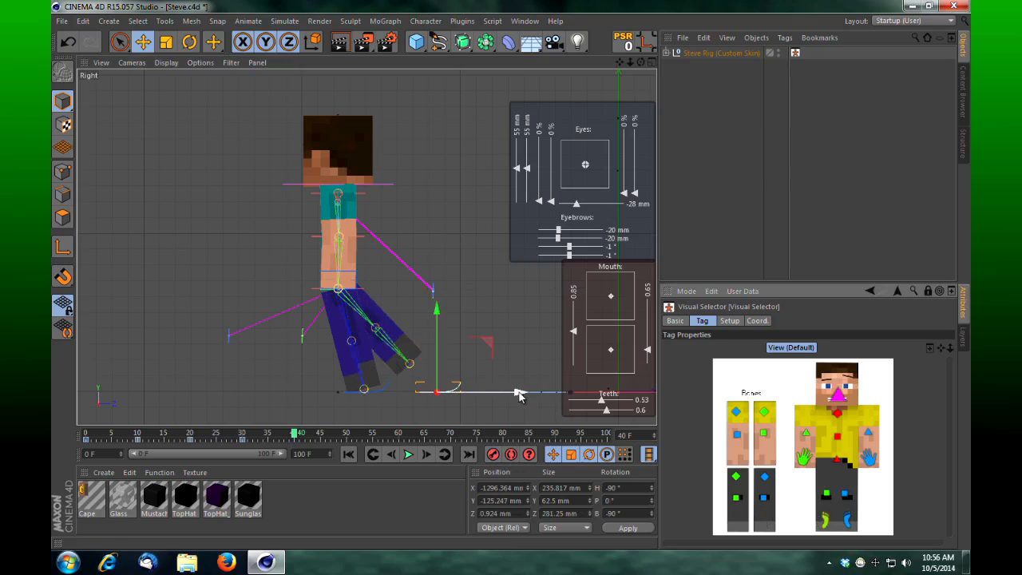
{"action": "left_click_drag", "start_coordinate": [519, 395], "coordinate": [384, 427]}
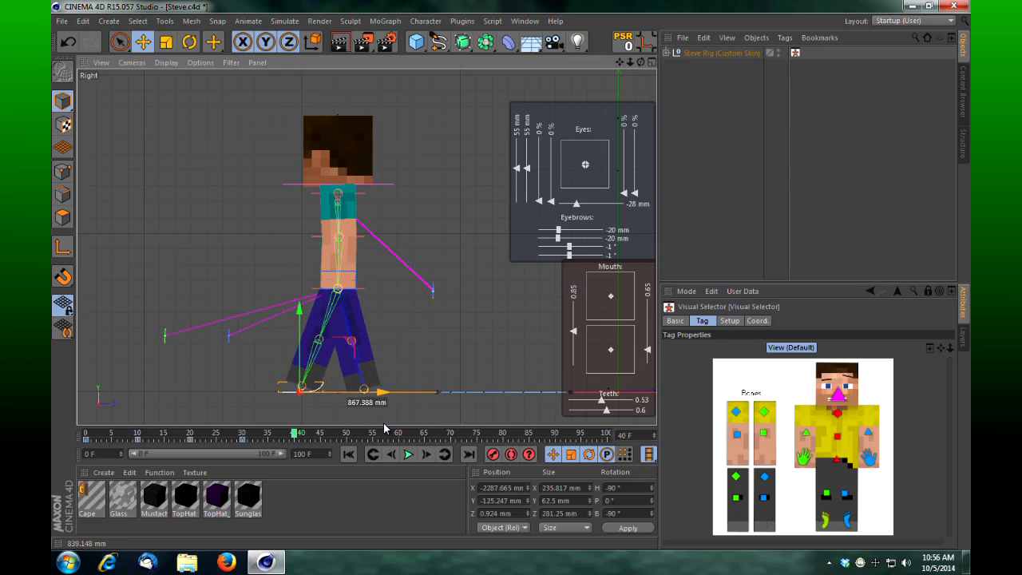
{"action": "left_click", "coordinate": [495, 458]}
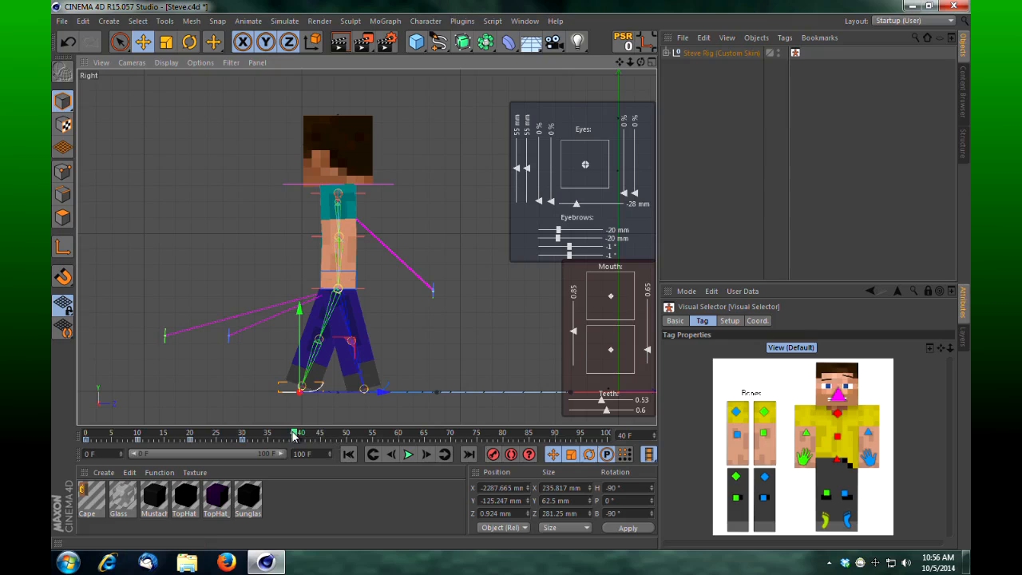
At frame 50, move the hip control forward to Z about -2561 mm and keyframe it
{"action": "left_click_drag", "start_coordinate": [294, 435], "coordinate": [342, 436]}
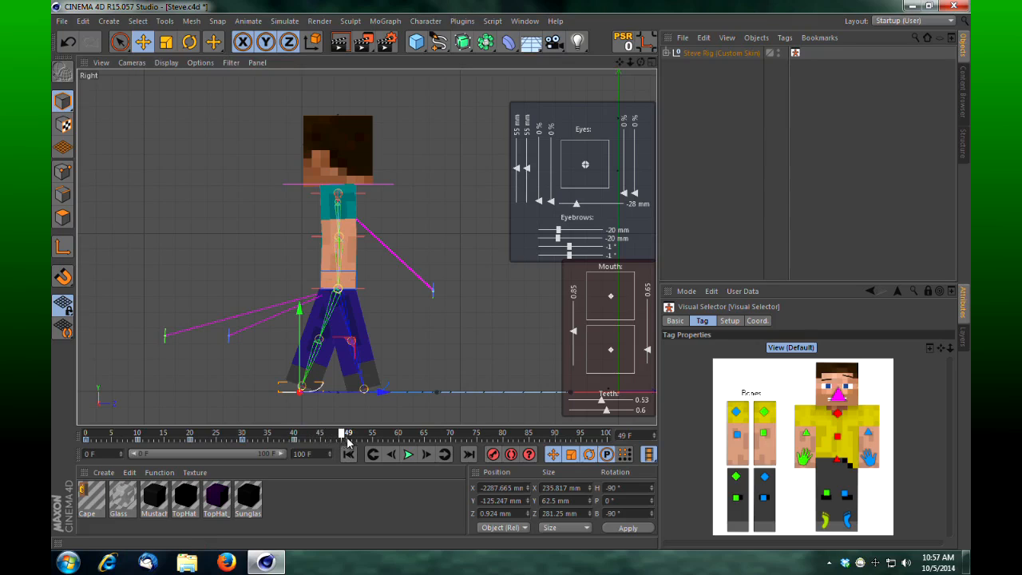
{"action": "left_click", "coordinate": [836, 460]}
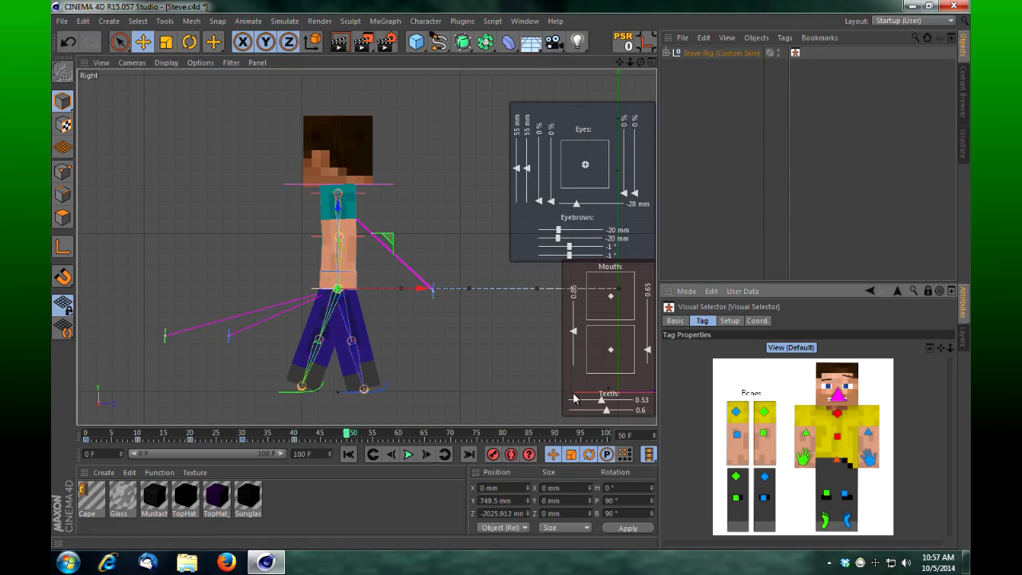
{"action": "left_click_drag", "start_coordinate": [420, 289], "coordinate": [347, 307]}
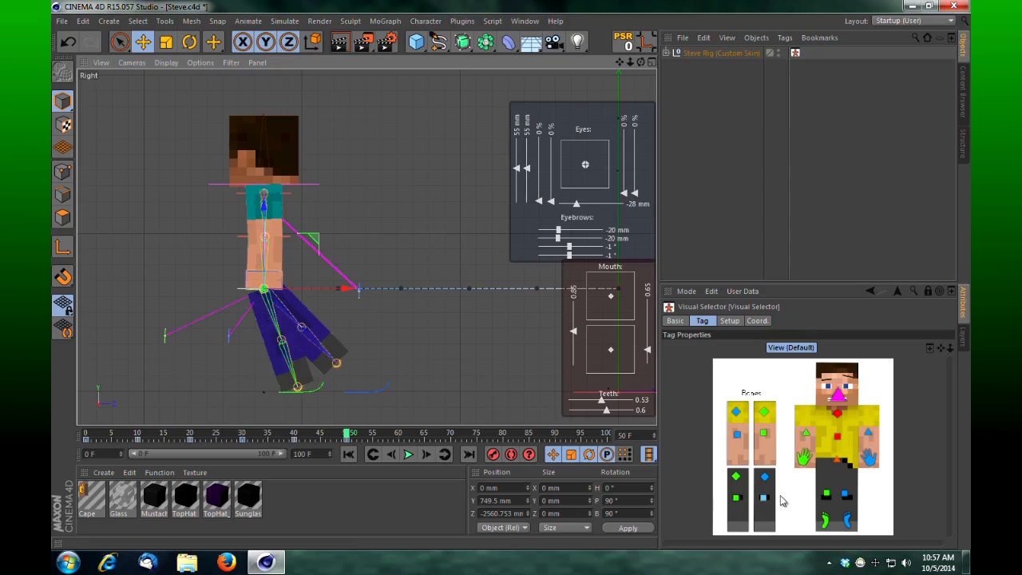
At frame 50, keyframe the green foot in place and the blue foot moved forward to X about -2756 mm
{"action": "left_click", "coordinate": [283, 361]}
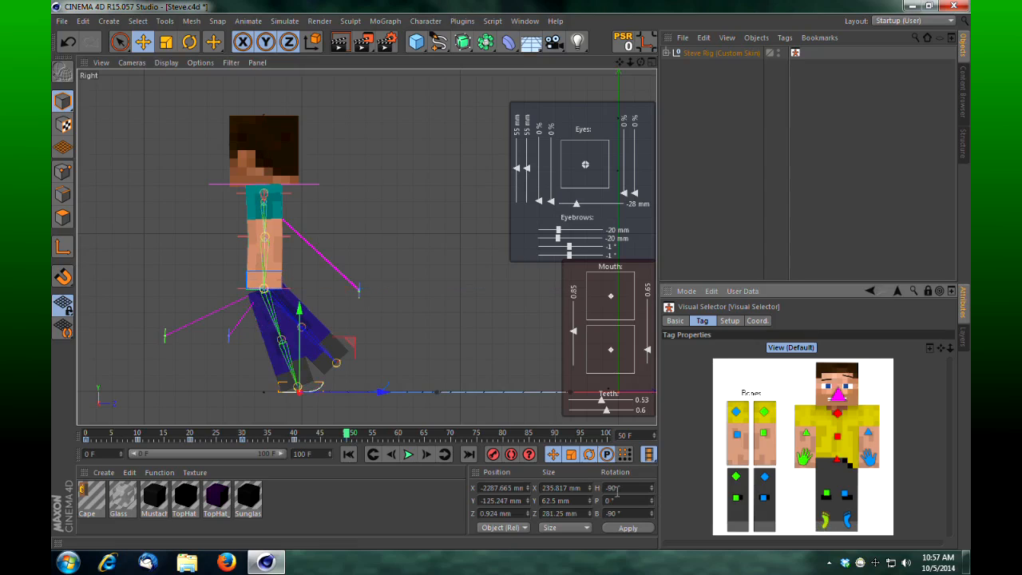
{"action": "left_click", "coordinate": [496, 458]}
{"action": "left_click", "coordinate": [848, 520]}
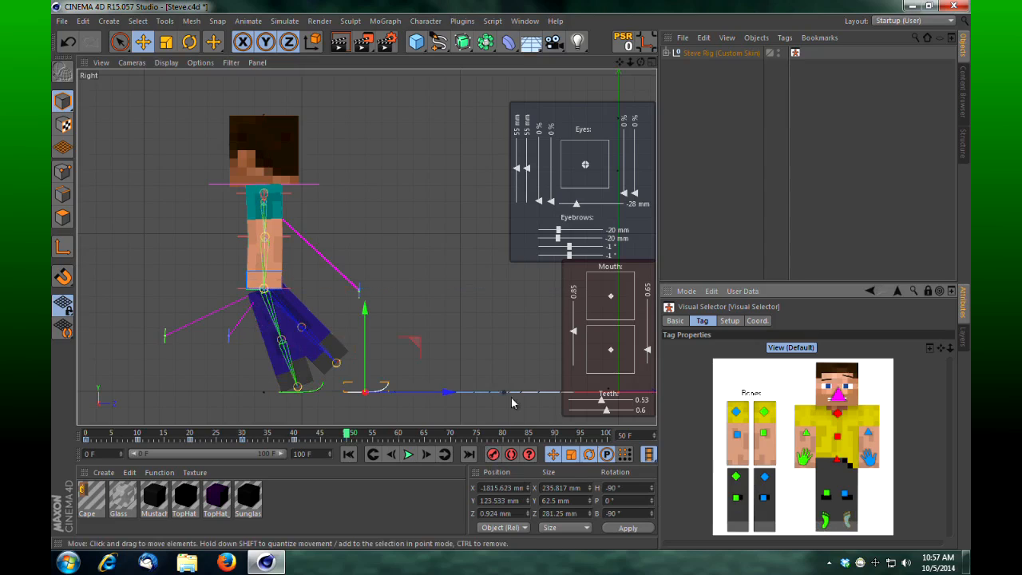
{"action": "left_click_drag", "start_coordinate": [445, 392], "coordinate": [400, 442]}
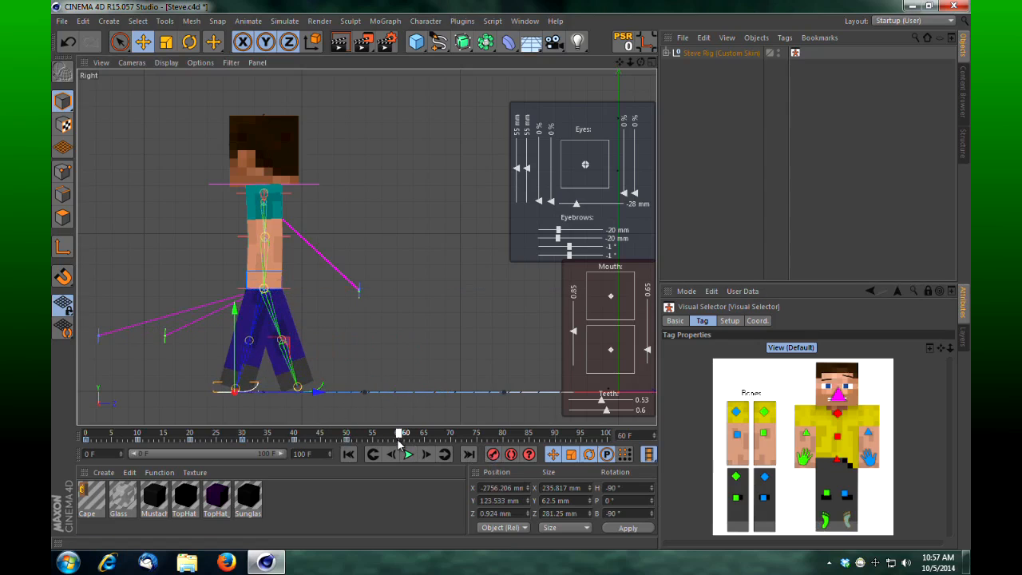
At frame 60, move the hip control forward to Z about -3017 mm and keyframe it
{"action": "left_click", "coordinate": [840, 461]}
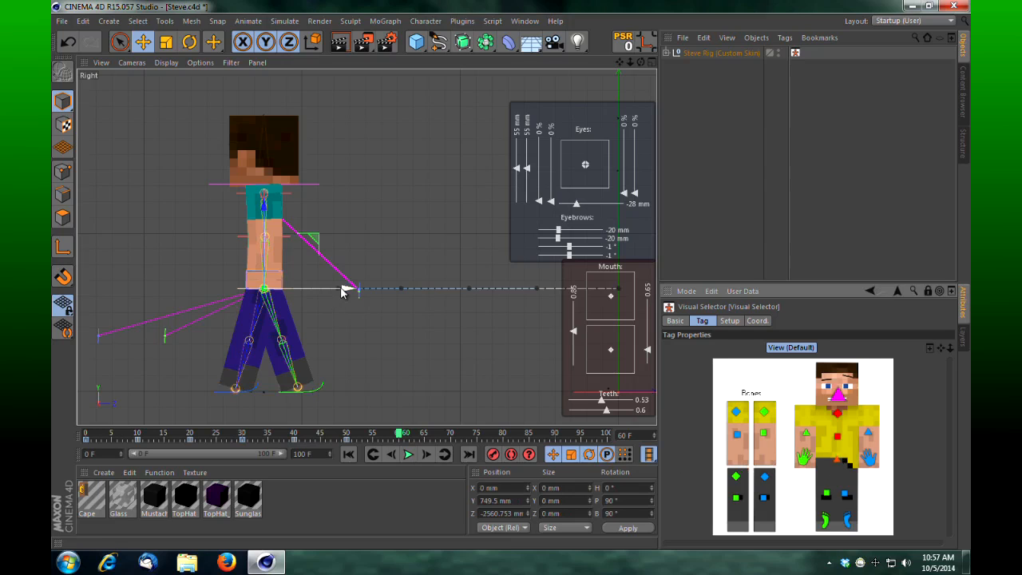
{"action": "left_click_drag", "start_coordinate": [334, 290], "coordinate": [268, 298]}
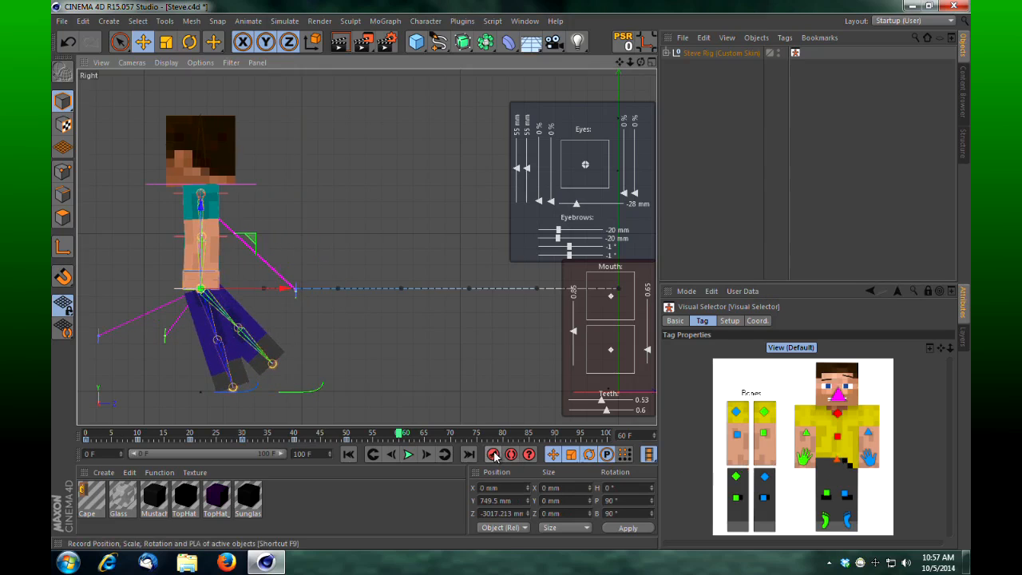
{"action": "left_click", "coordinate": [494, 454]}
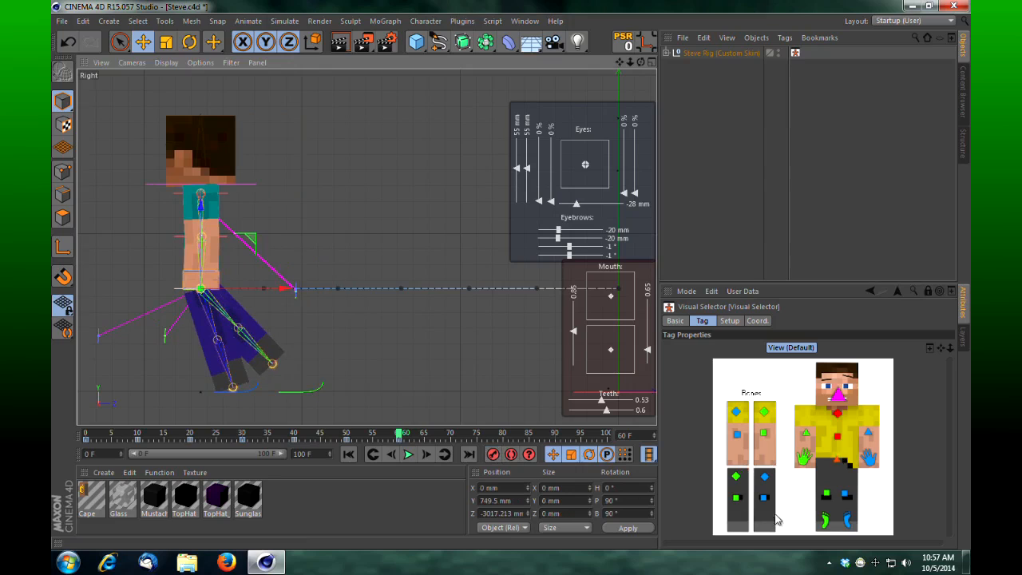
At frame 60, keyframe the blue foot in place and the green foot moved forward to X about -3274 mm
{"action": "left_click", "coordinate": [848, 519]}
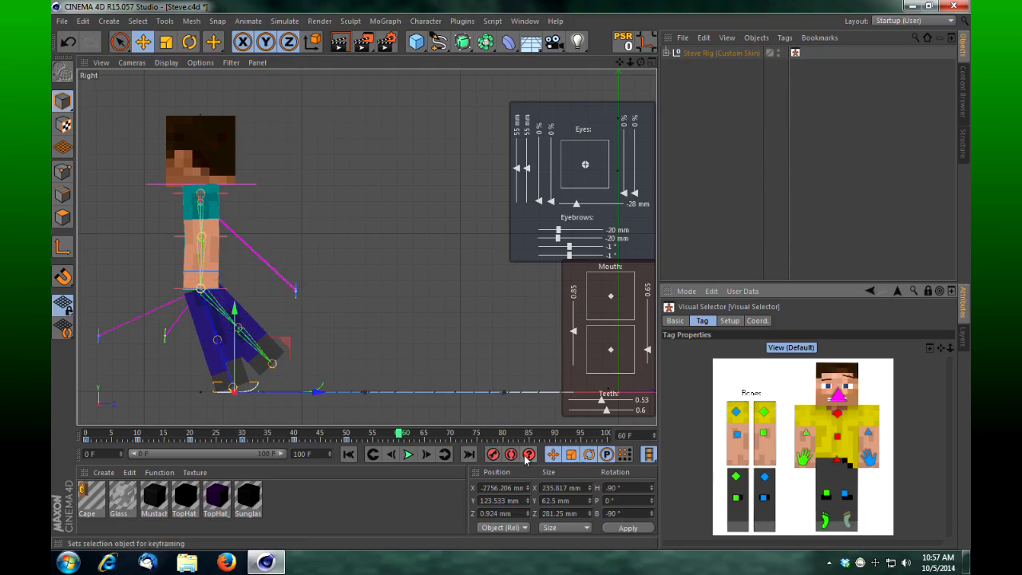
{"action": "left_click", "coordinate": [826, 518]}
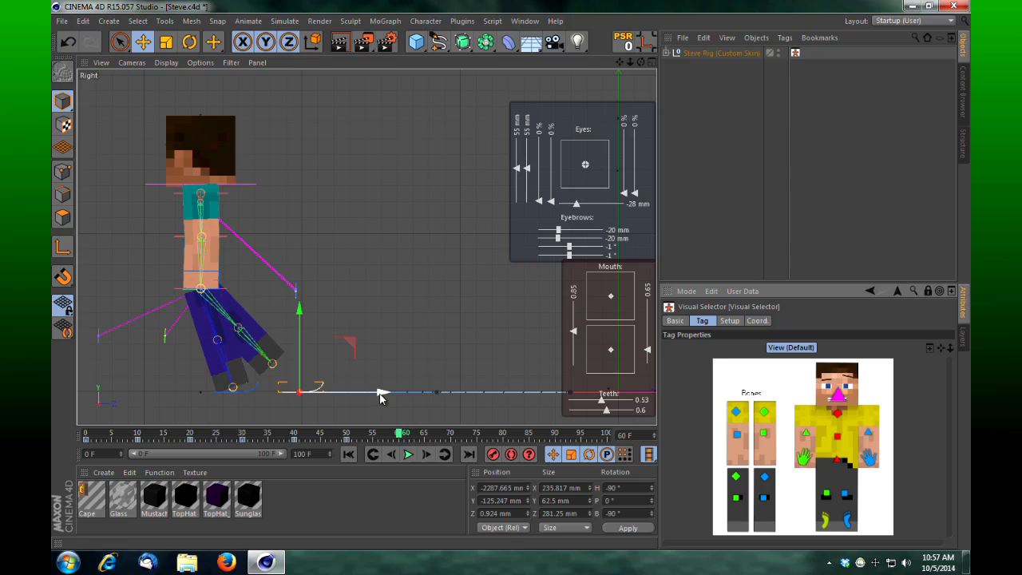
{"action": "left_click_drag", "start_coordinate": [378, 393], "coordinate": [249, 411]}
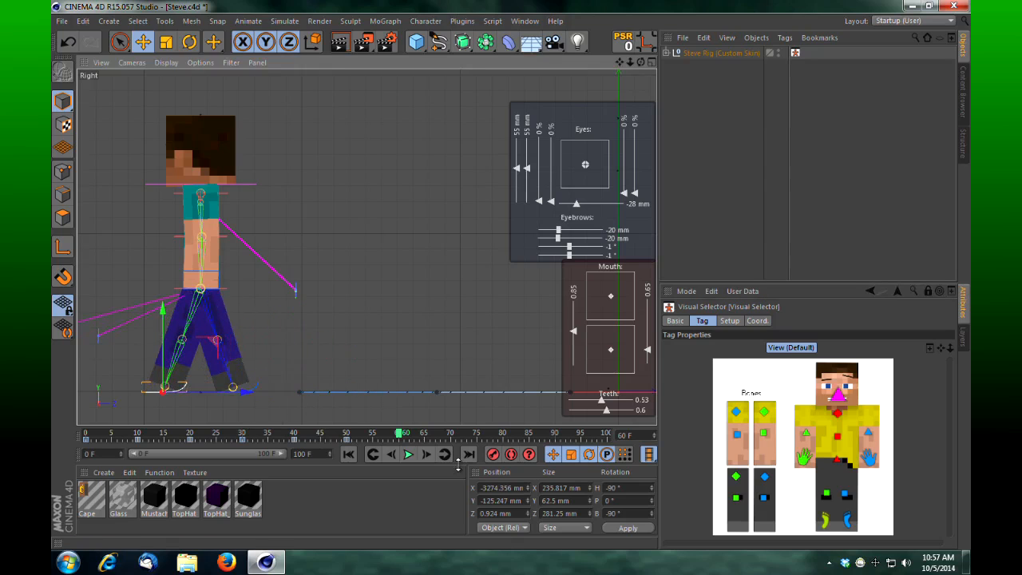
{"action": "left_click", "coordinate": [496, 458]}
At frame 70, move the hip control forward to Z about -3547 mm and keyframe it
{"action": "left_click_drag", "start_coordinate": [619, 63], "coordinate": [508, 276]}
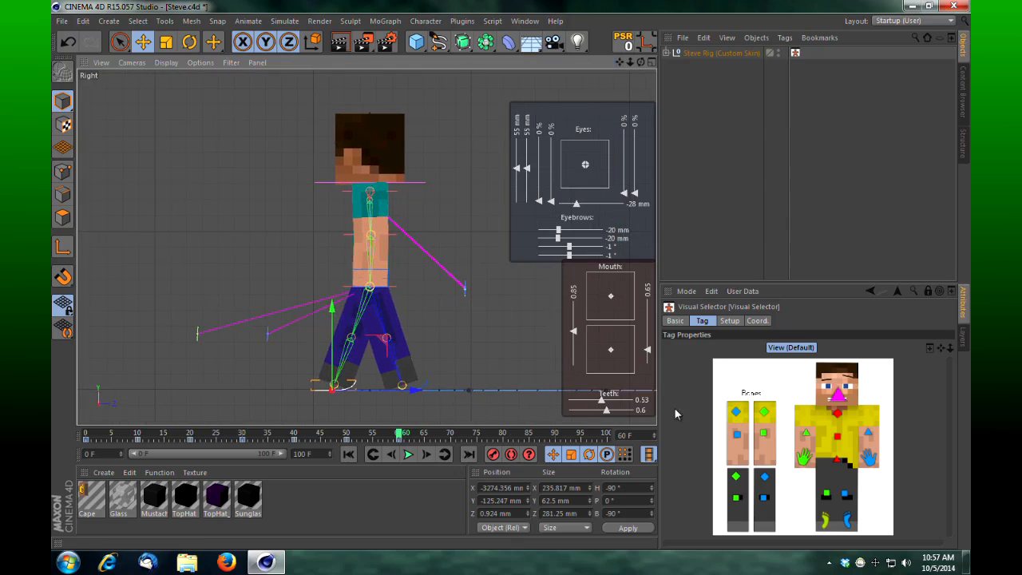
{"action": "left_click_drag", "start_coordinate": [398, 435], "coordinate": [452, 438]}
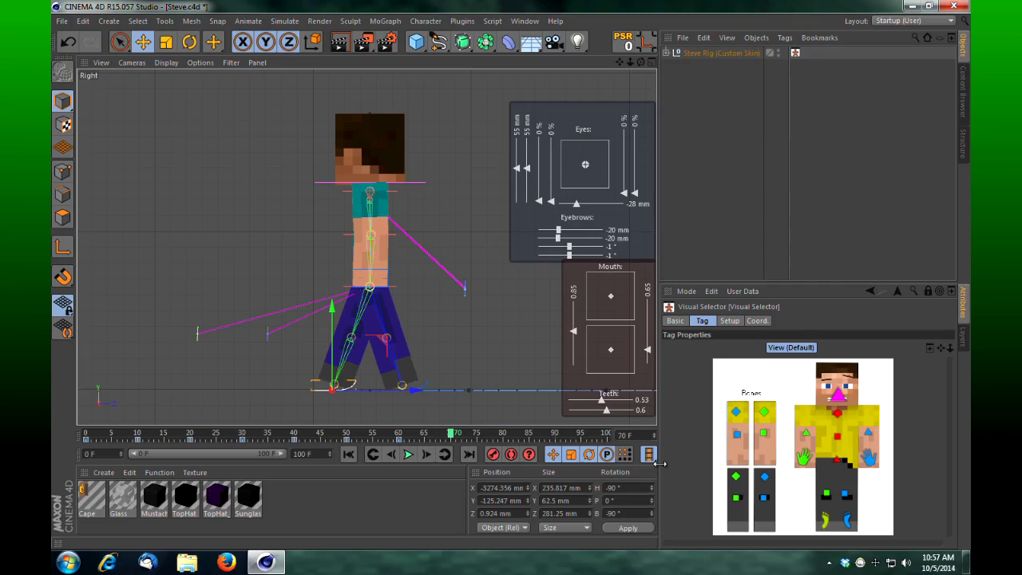
{"action": "left_click", "coordinate": [837, 466]}
{"action": "left_click_drag", "start_coordinate": [457, 288], "coordinate": [384, 303]}
{"action": "left_click", "coordinate": [493, 455]}
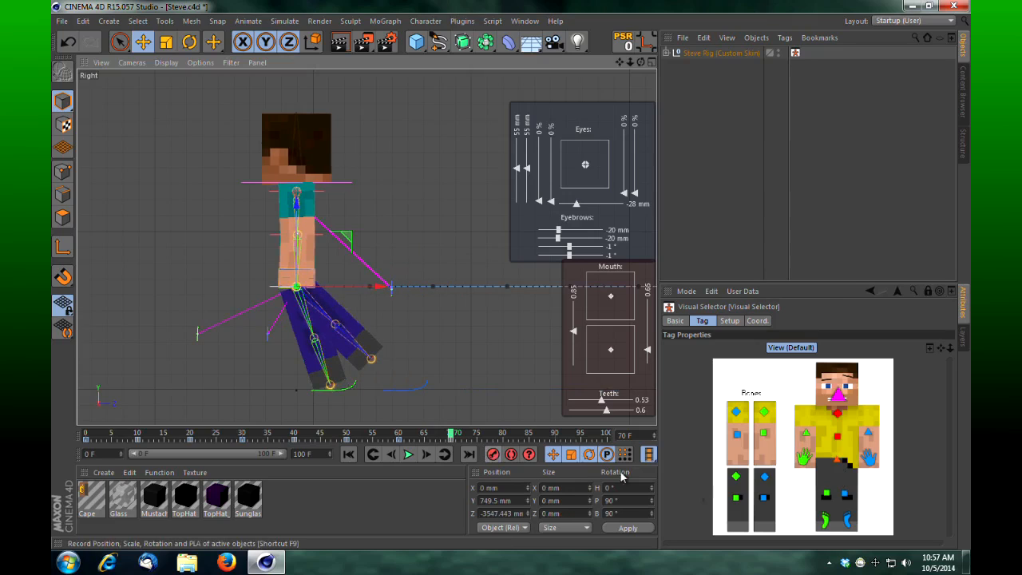
At frame 70, keyframe the green foot in place and the blue foot moved forward to X about -3812 mm
{"action": "left_click", "coordinate": [824, 519]}
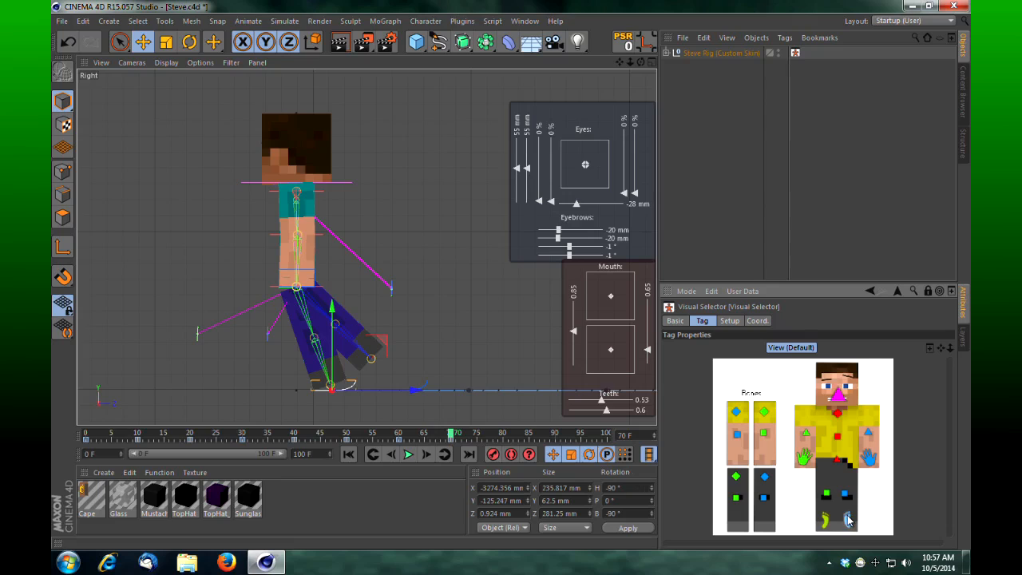
{"action": "left_click_drag", "start_coordinate": [372, 391], "coordinate": [332, 391]}
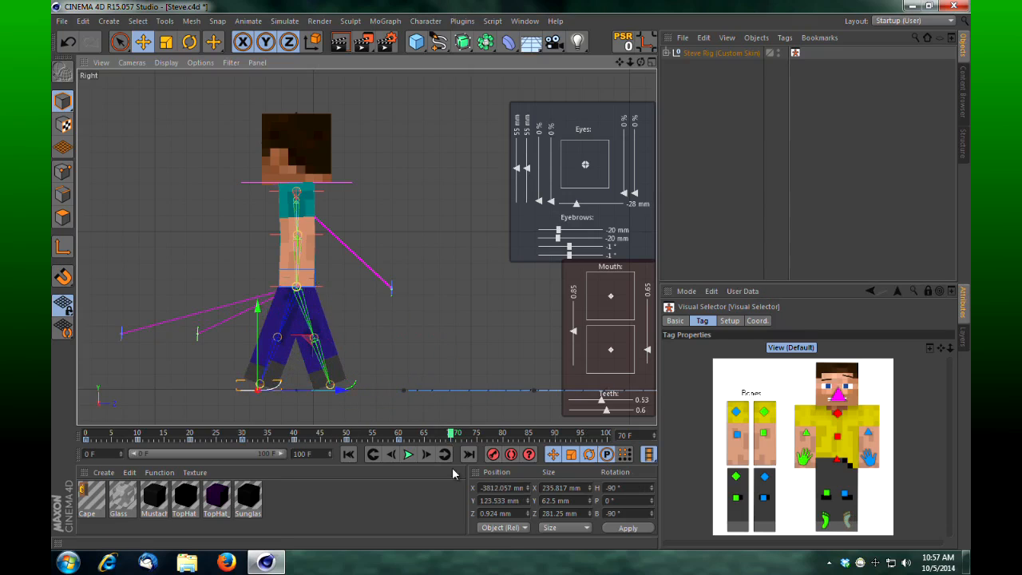
{"action": "left_click", "coordinate": [494, 454]}
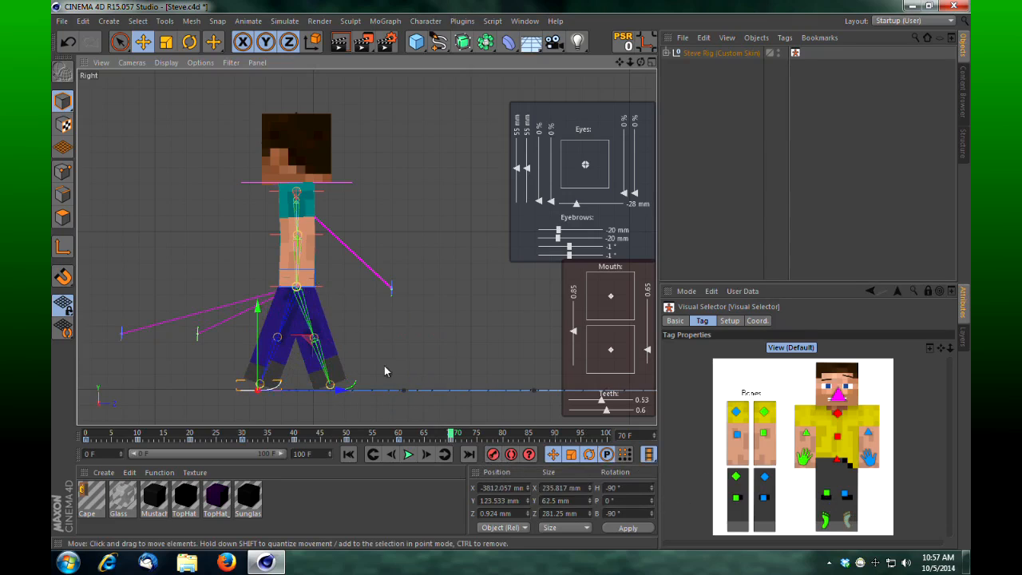
At frame 80, move the hip control forward to Z about -4045 mm and keyframe it
{"action": "left_click_drag", "start_coordinate": [454, 435], "coordinate": [505, 439]}
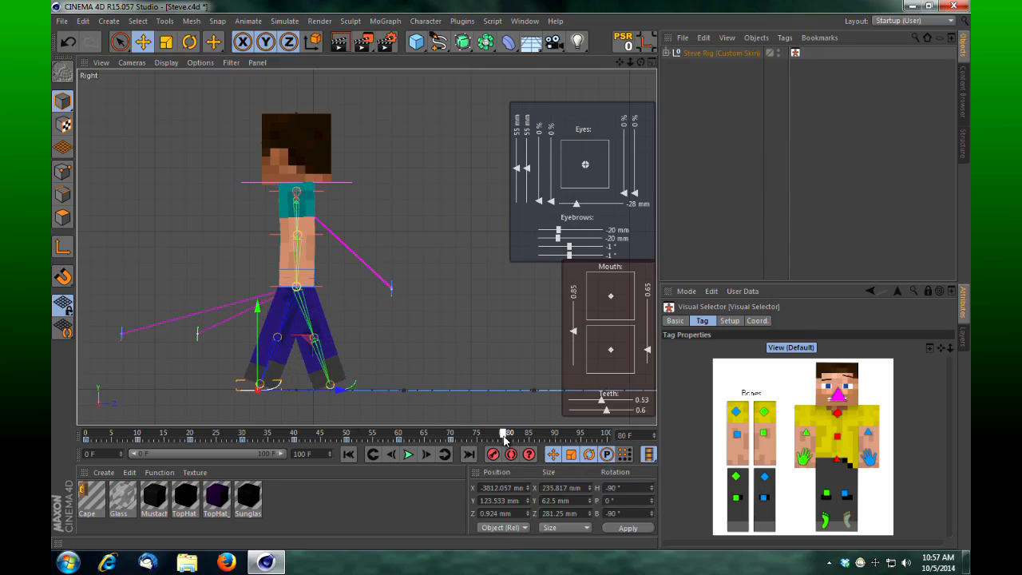
{"action": "left_click", "coordinate": [838, 465]}
{"action": "left_click_drag", "start_coordinate": [380, 287], "coordinate": [300, 292]}
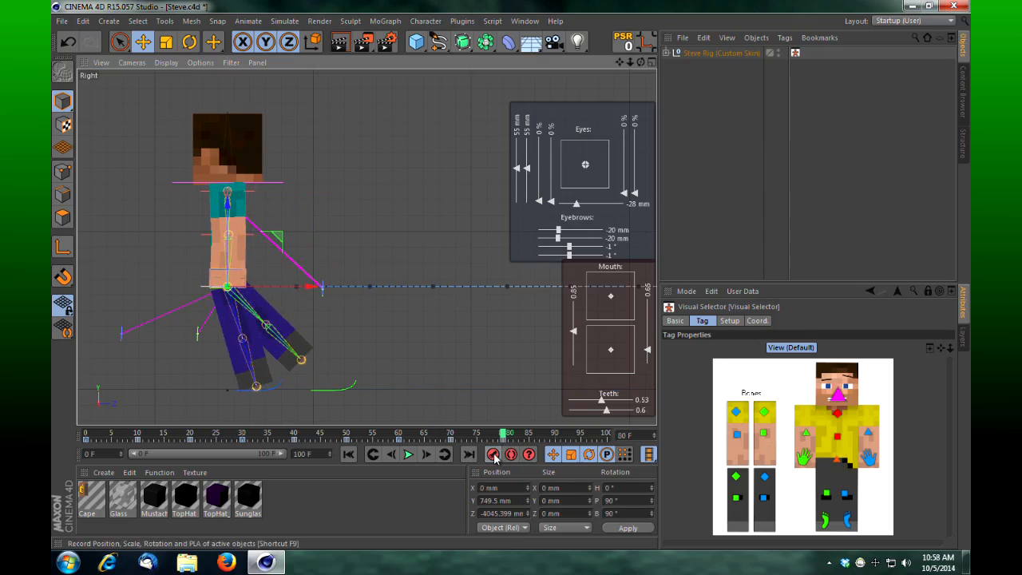
At frame 80, keyframe the blue foot in place and the green foot moved forward to X about -4358 mm
{"action": "left_click", "coordinate": [848, 520]}
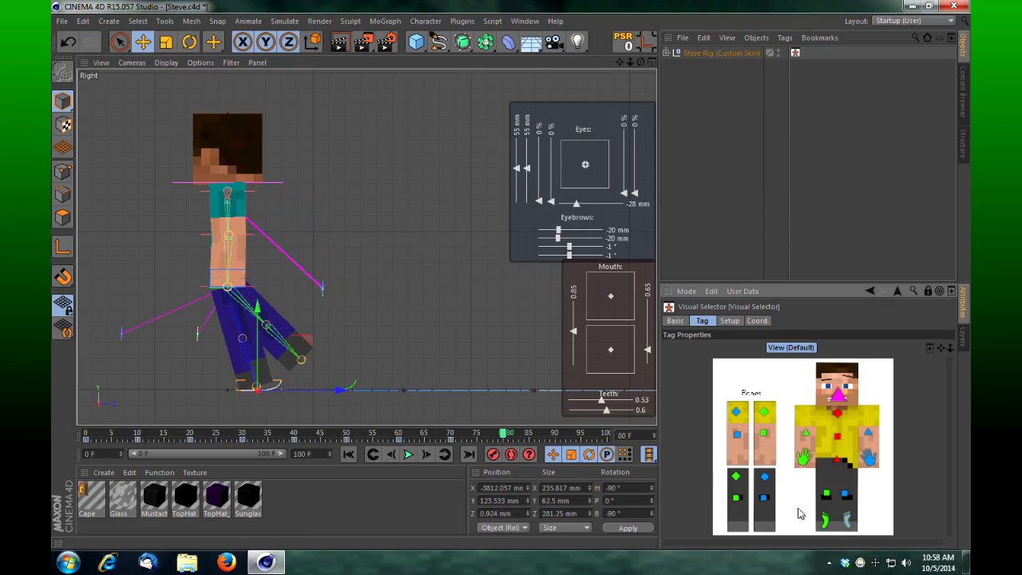
{"action": "left_click", "coordinate": [494, 456]}
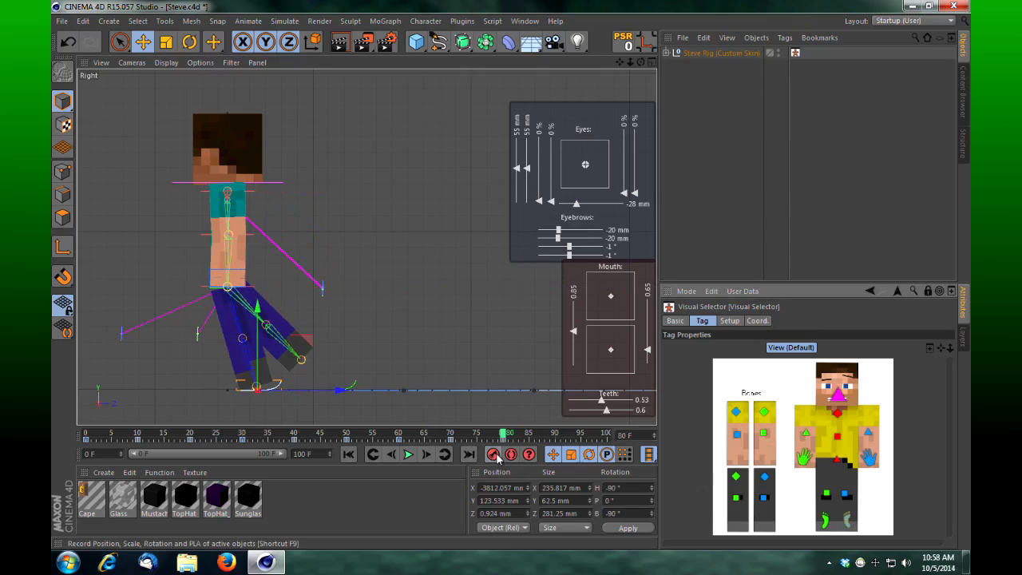
{"action": "left_click", "coordinate": [826, 519]}
{"action": "left_click_drag", "start_coordinate": [409, 393], "coordinate": [257, 395]}
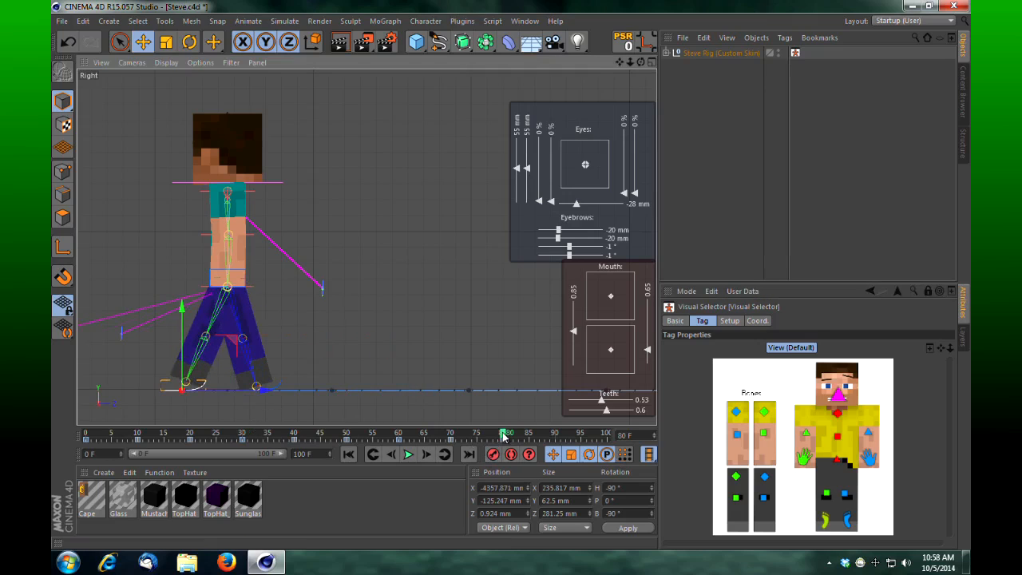
At frame 90, move the hip control forward to Z about -4566 mm and keyframe it
{"action": "left_click_drag", "start_coordinate": [503, 435], "coordinate": [555, 447]}
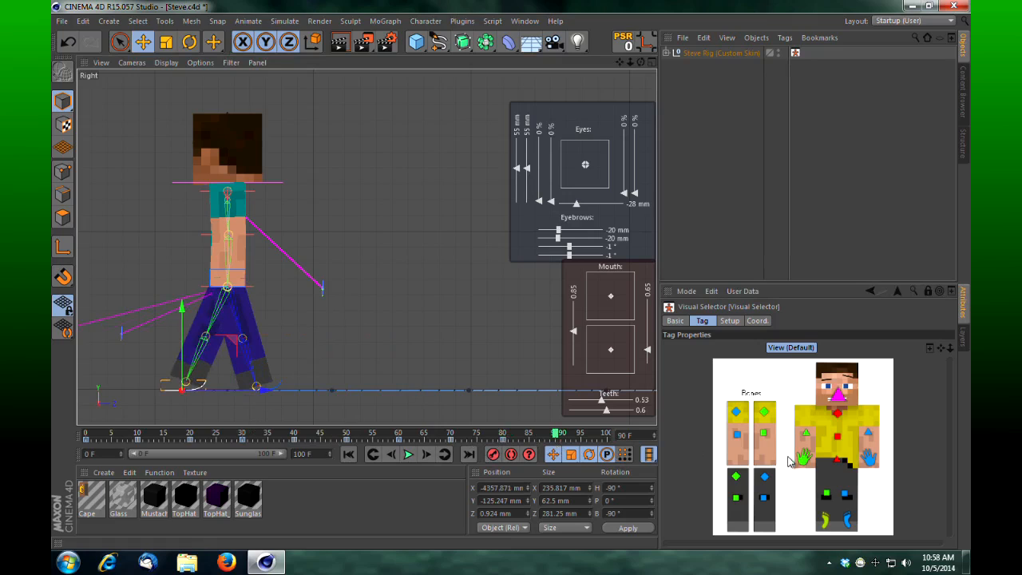
{"action": "left_click", "coordinate": [836, 461]}
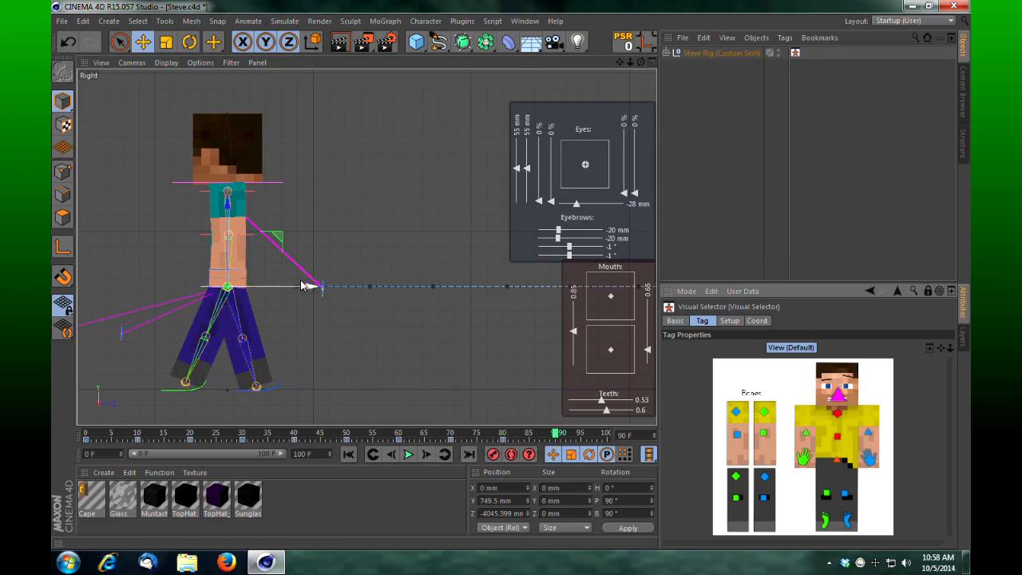
{"action": "left_click_drag", "start_coordinate": [307, 285], "coordinate": [237, 287]}
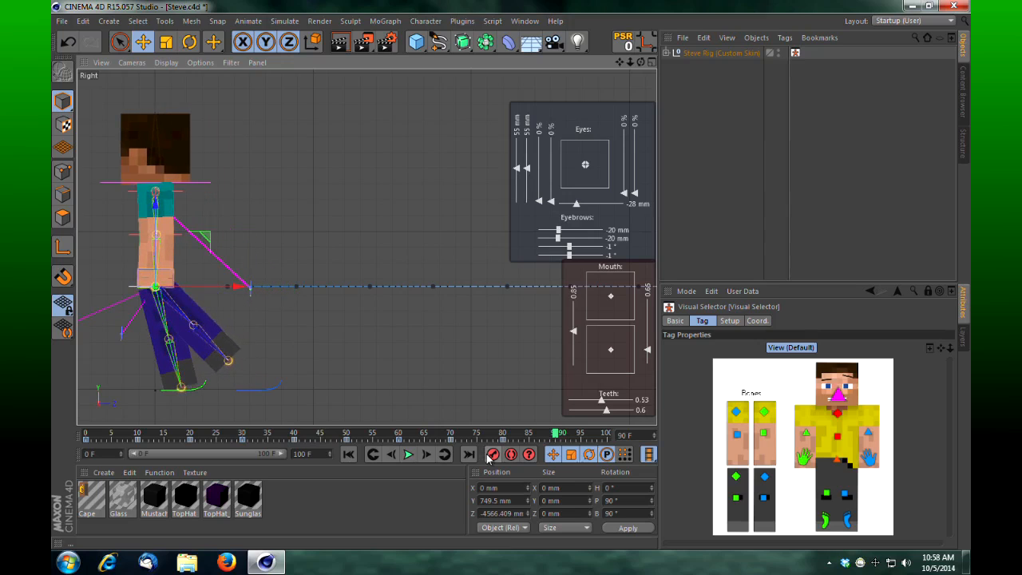
{"action": "left_click", "coordinate": [489, 455]}
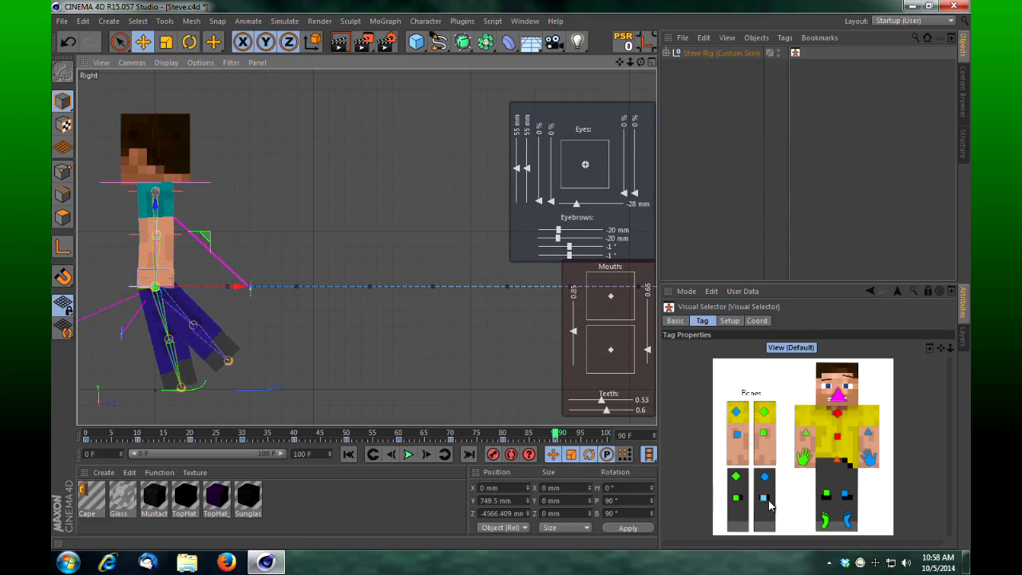
At frame 90, keyframe the green foot in place and the blue foot moved forward to X about -4836 mm
{"action": "left_click", "coordinate": [825, 521]}
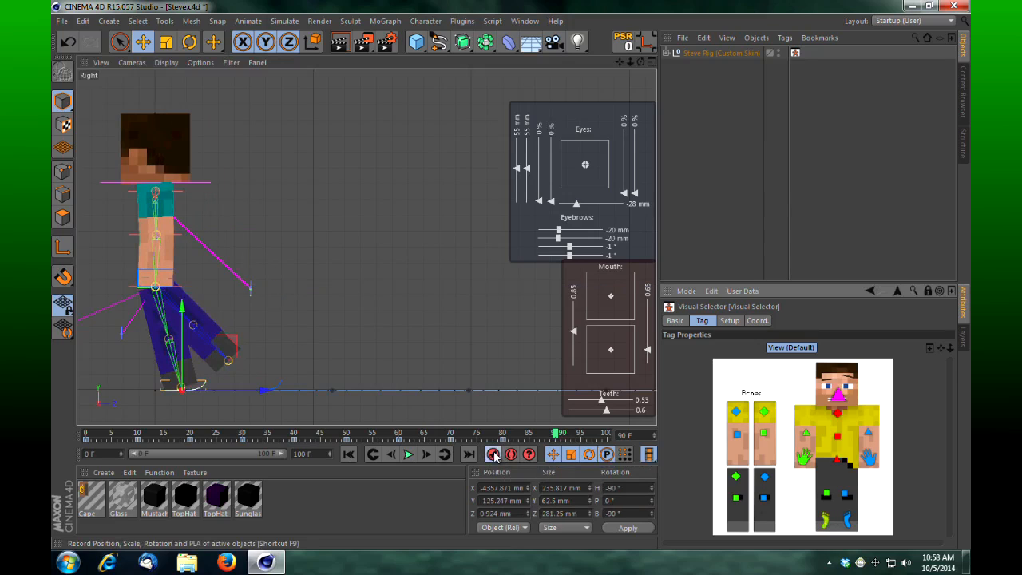
{"action": "left_click", "coordinate": [493, 454]}
{"action": "left_click", "coordinate": [848, 523]}
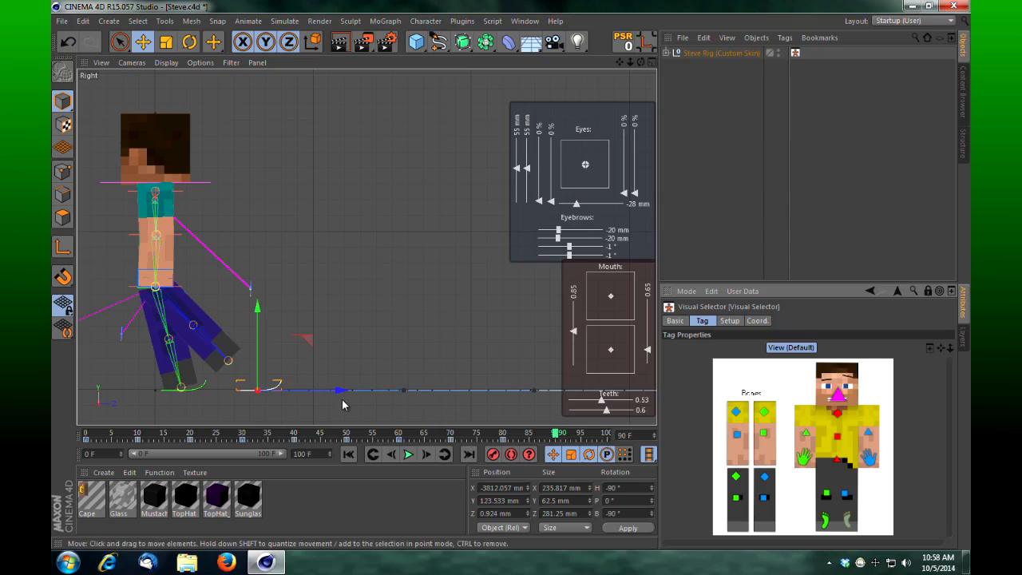
{"action": "left_click_drag", "start_coordinate": [338, 392], "coordinate": [213, 424]}
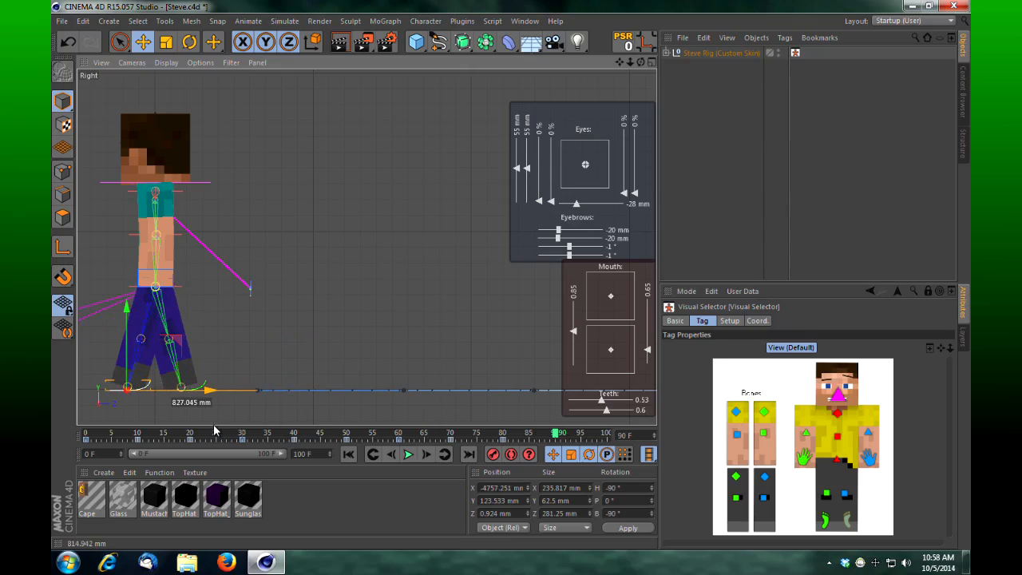
At frame 100, move the hip control forward to Z about -4834 mm and keyframe it
{"action": "left_click_drag", "start_coordinate": [511, 274], "coordinate": [503, 274]}
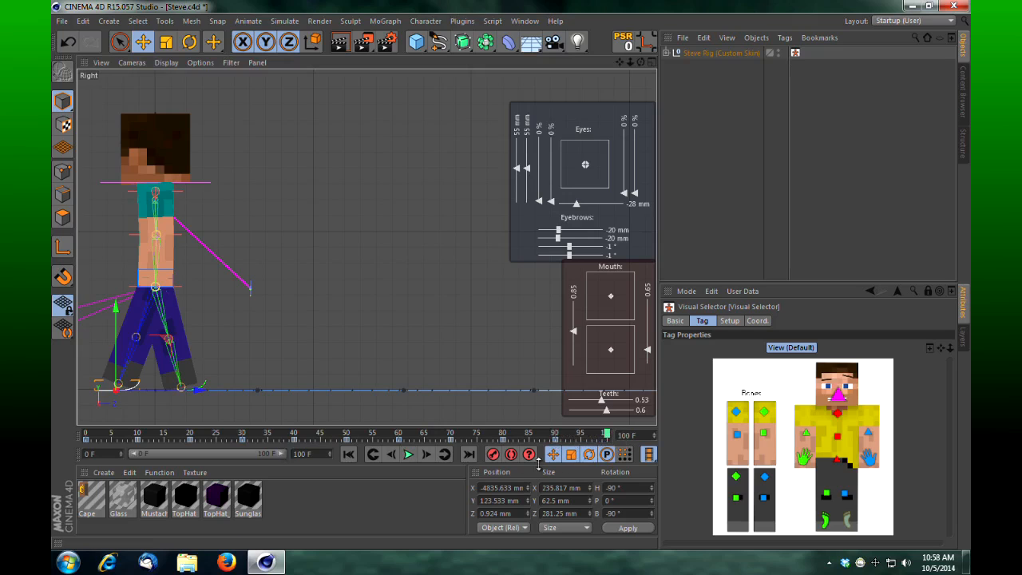
{"action": "left_click_drag", "start_coordinate": [619, 62], "coordinate": [512, 276]}
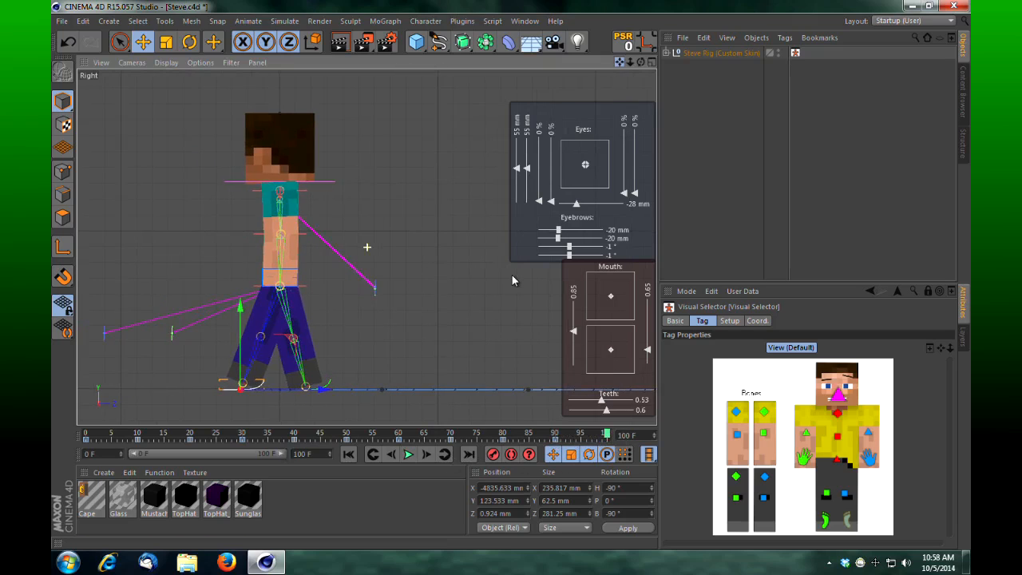
{"action": "left_click", "coordinate": [836, 462]}
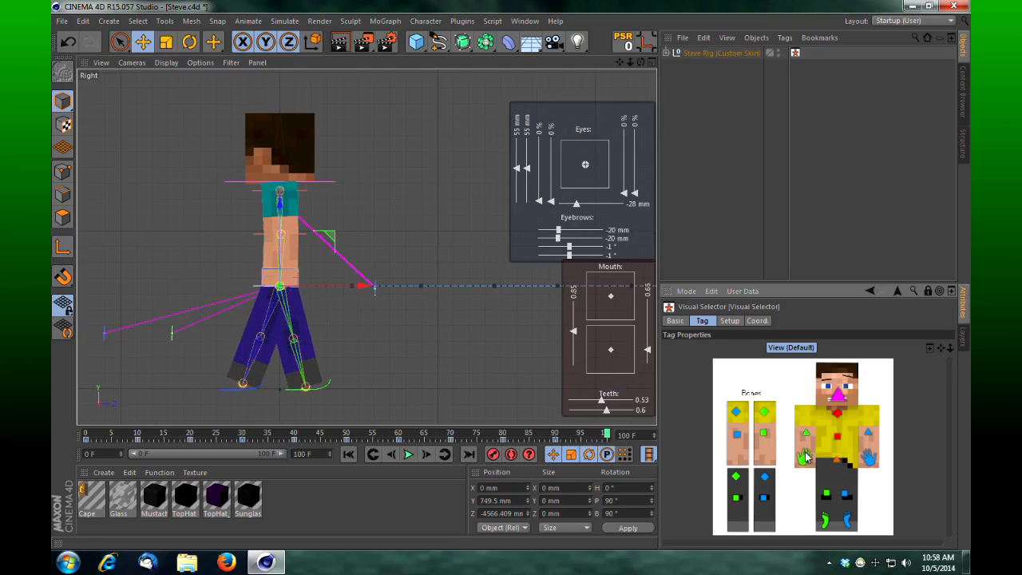
{"action": "left_click_drag", "start_coordinate": [359, 285], "coordinate": [325, 292]}
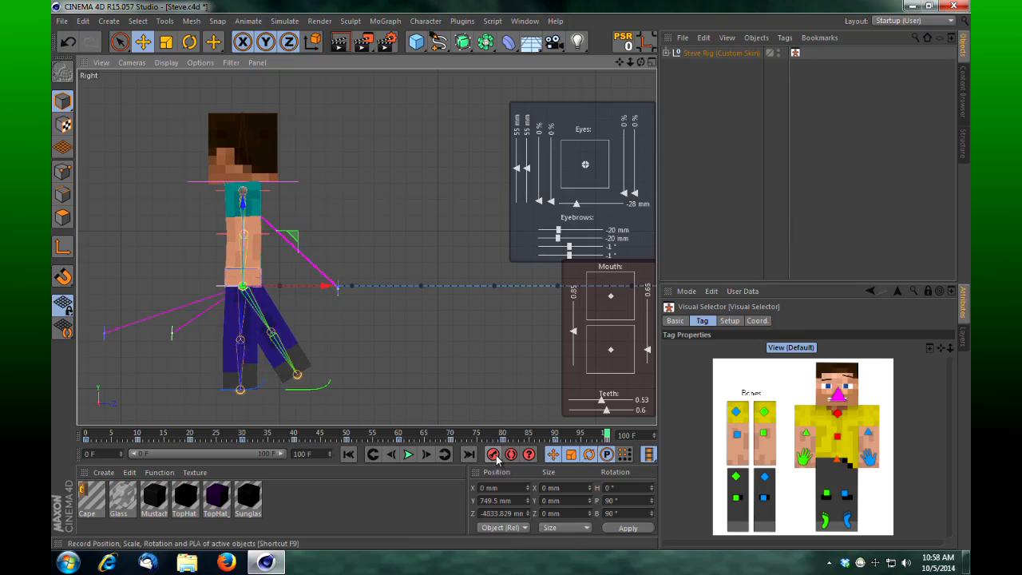
At frame 100, keyframe the blue foot in place and the green foot moved beside it to X about -4842 mm
{"action": "left_click", "coordinate": [847, 521]}
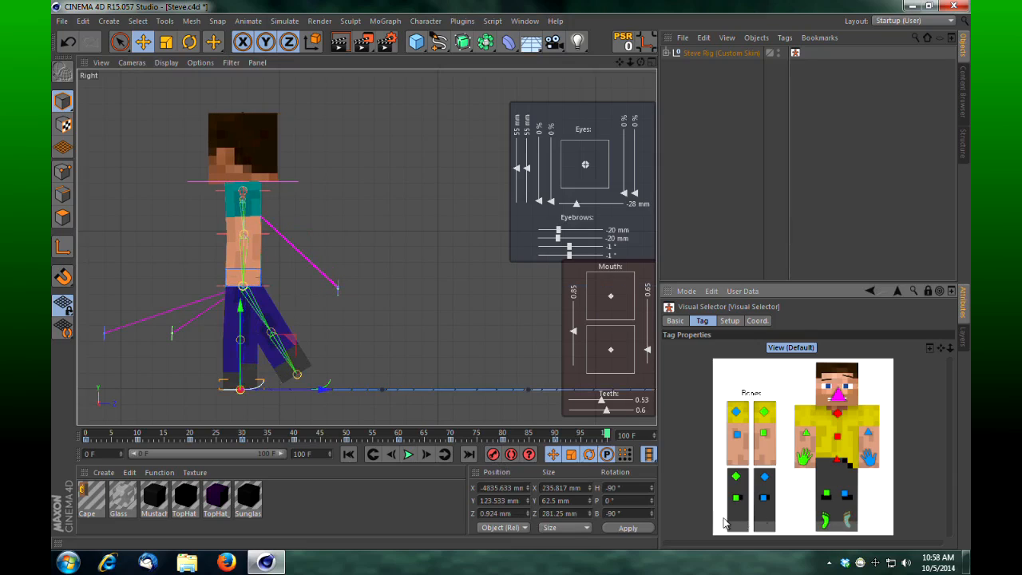
{"action": "left_click", "coordinate": [826, 521]}
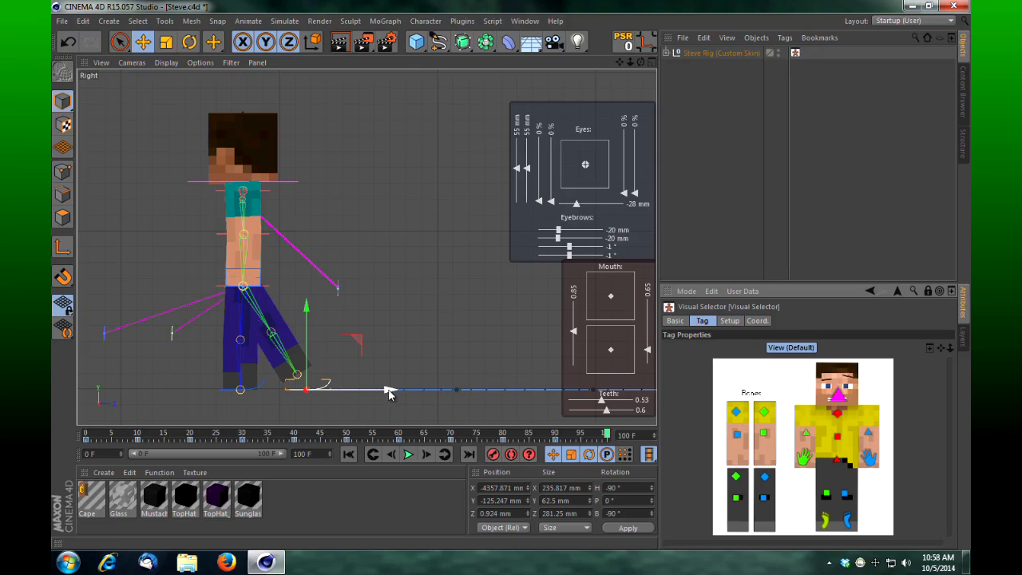
{"action": "left_click_drag", "start_coordinate": [388, 392], "coordinate": [321, 418]}
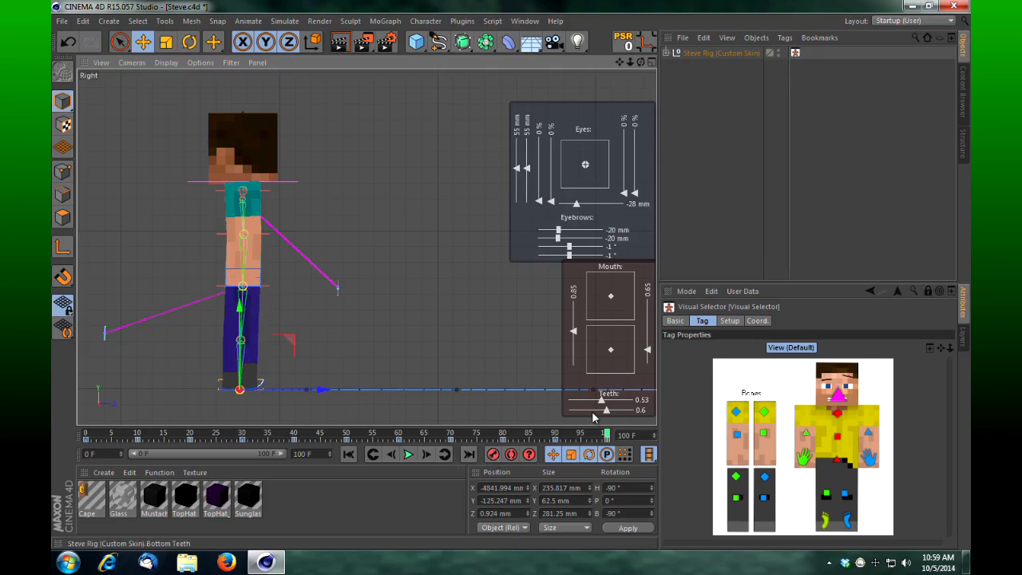
Review the whole walk by scrubbing the timeline from frame 100 back to frame 0
{"action": "scroll", "coordinate": [511, 276], "scroll_direction": "down", "scroll_amount": 6}
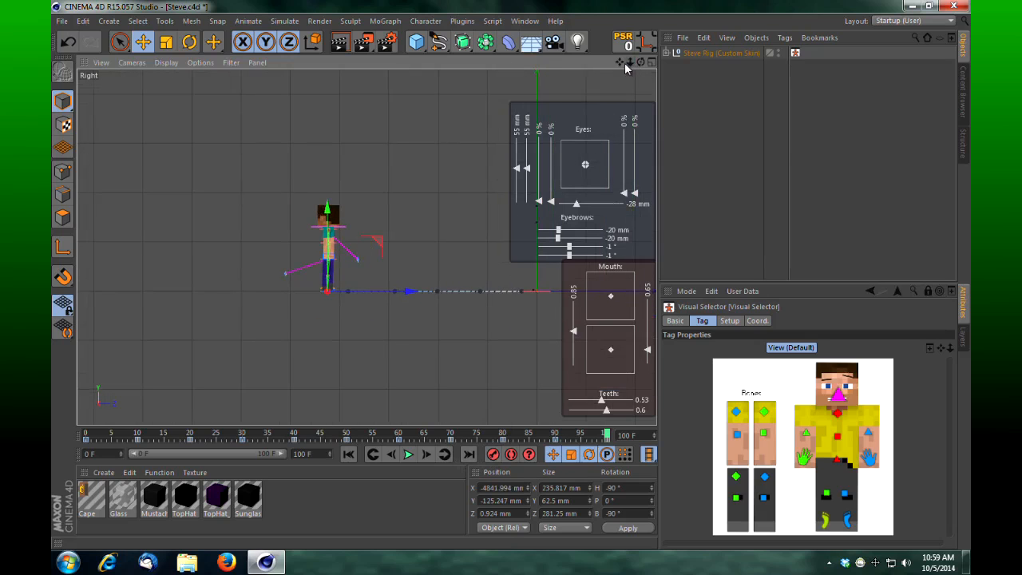
{"action": "left_click_drag", "start_coordinate": [619, 62], "coordinate": [641, 338]}
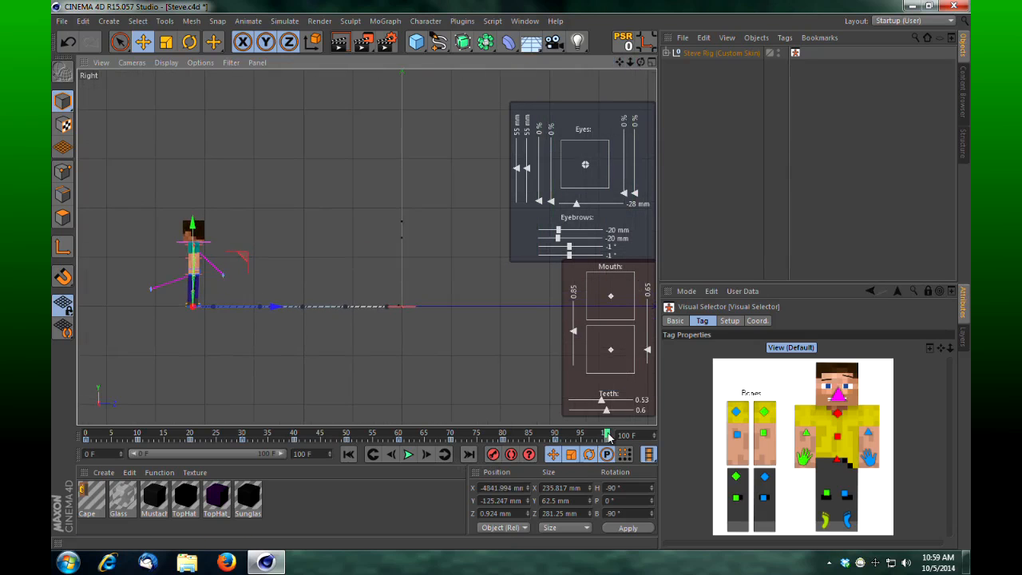
{"action": "left_click_drag", "start_coordinate": [608, 436], "coordinate": [85, 439]}
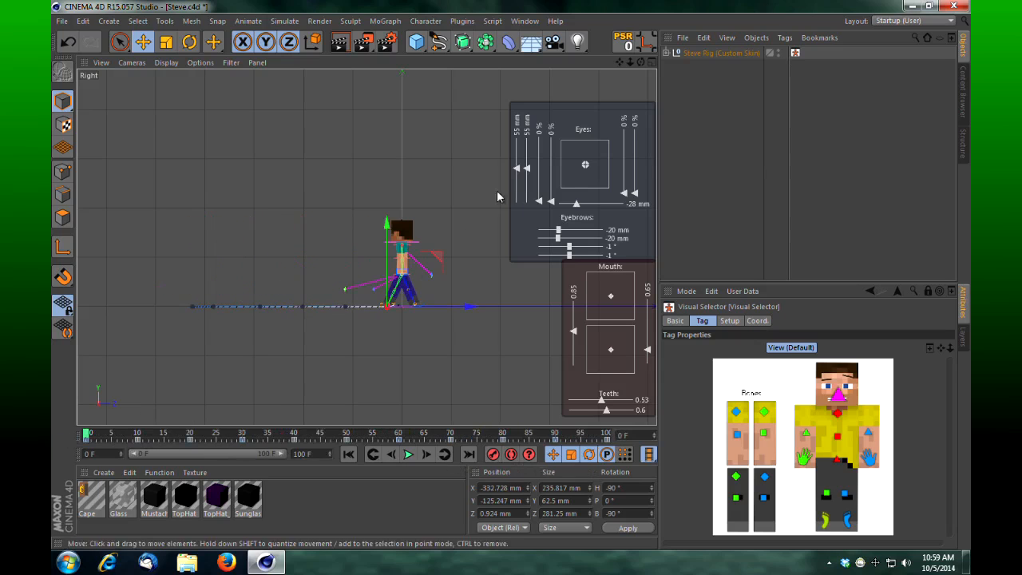
Switch from the Right view to a full-size Perspective view framed on the whole character
{"action": "left_click_drag", "start_coordinate": [641, 64], "coordinate": [643, 64]}
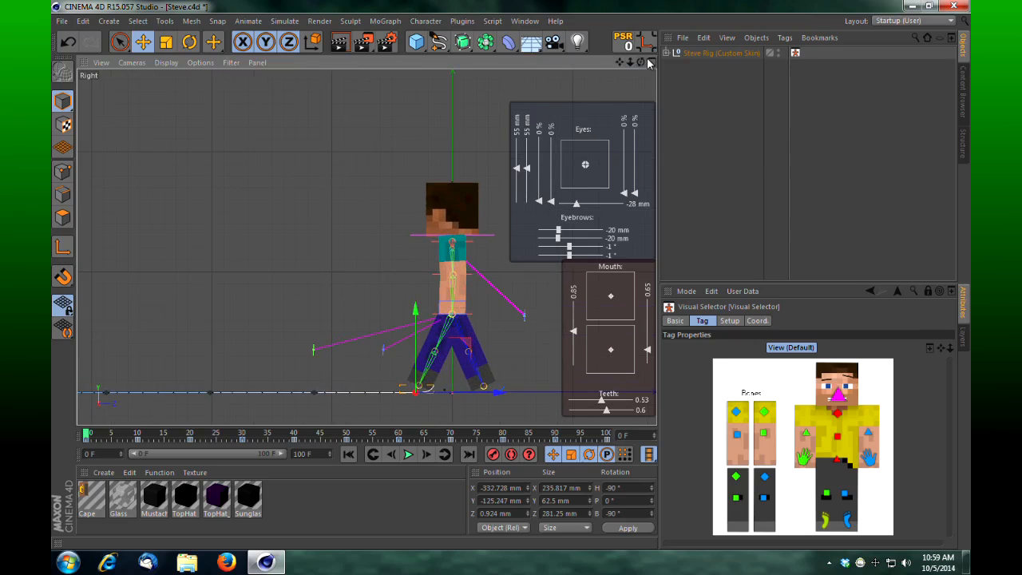
{"action": "left_click", "coordinate": [648, 63]}
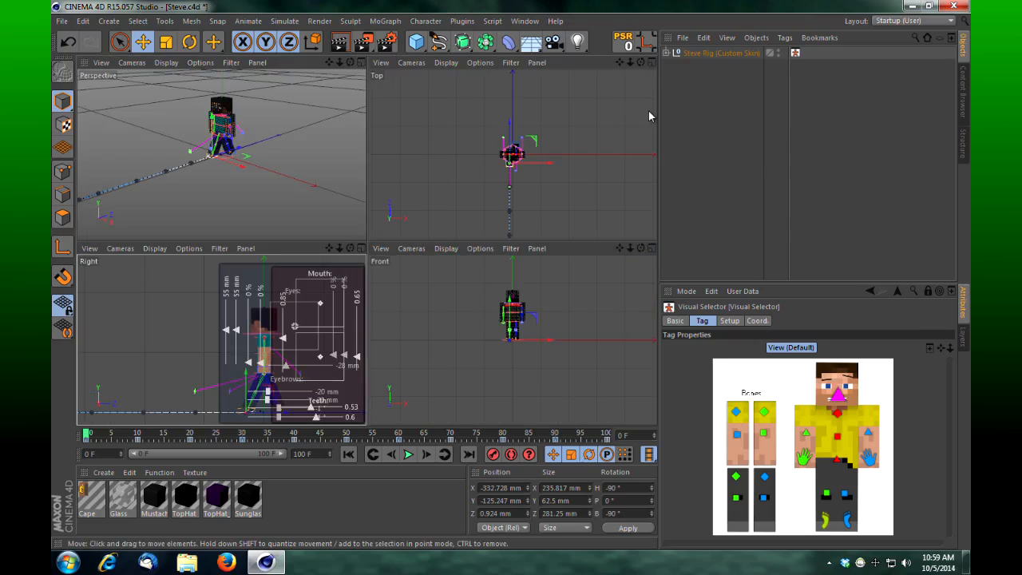
{"action": "left_click", "coordinate": [361, 63]}
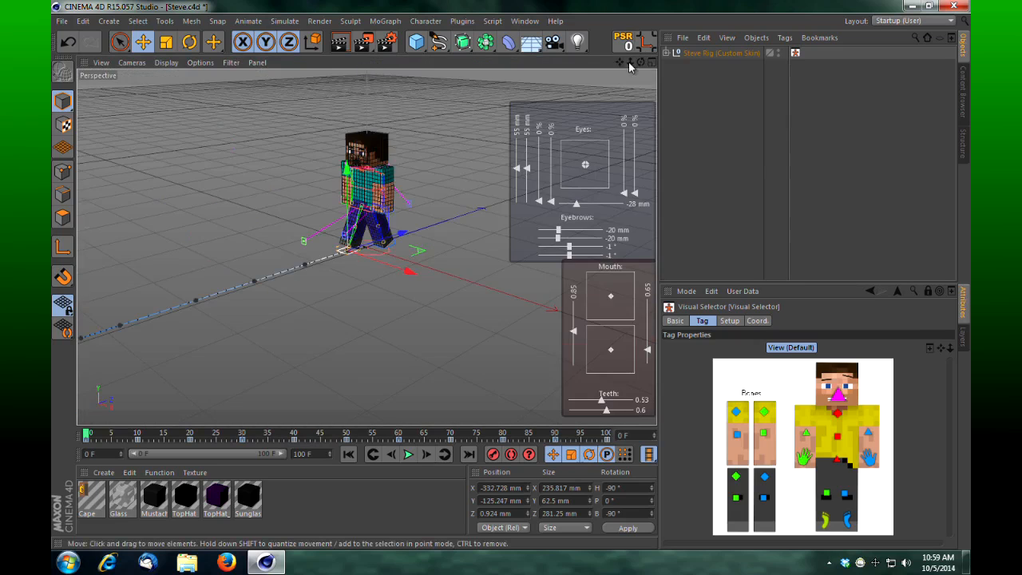
{"action": "scroll", "coordinate": [513, 273], "scroll_direction": "up", "scroll_amount": 5}
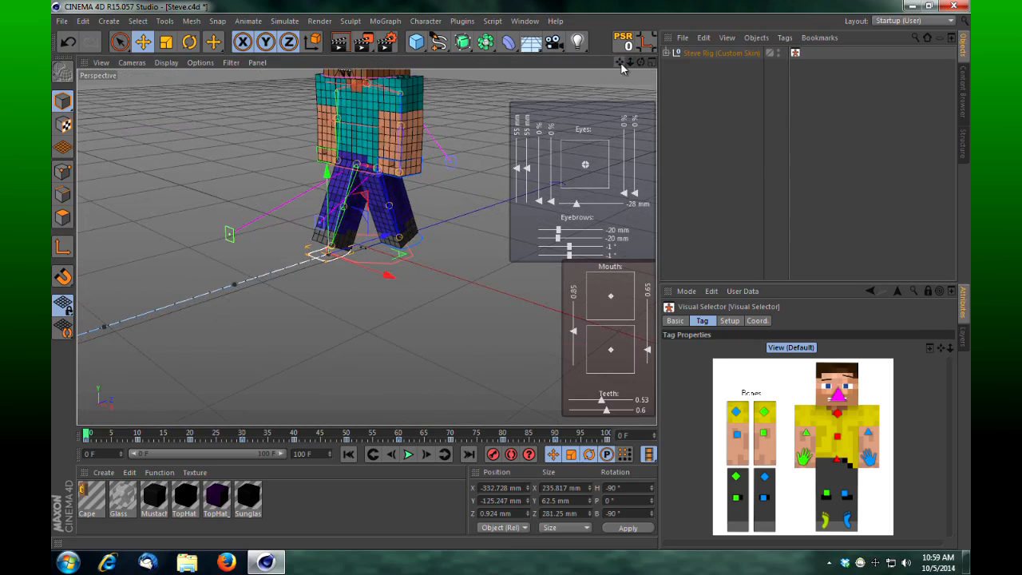
{"action": "left_click_drag", "start_coordinate": [620, 63], "coordinate": [508, 275]}
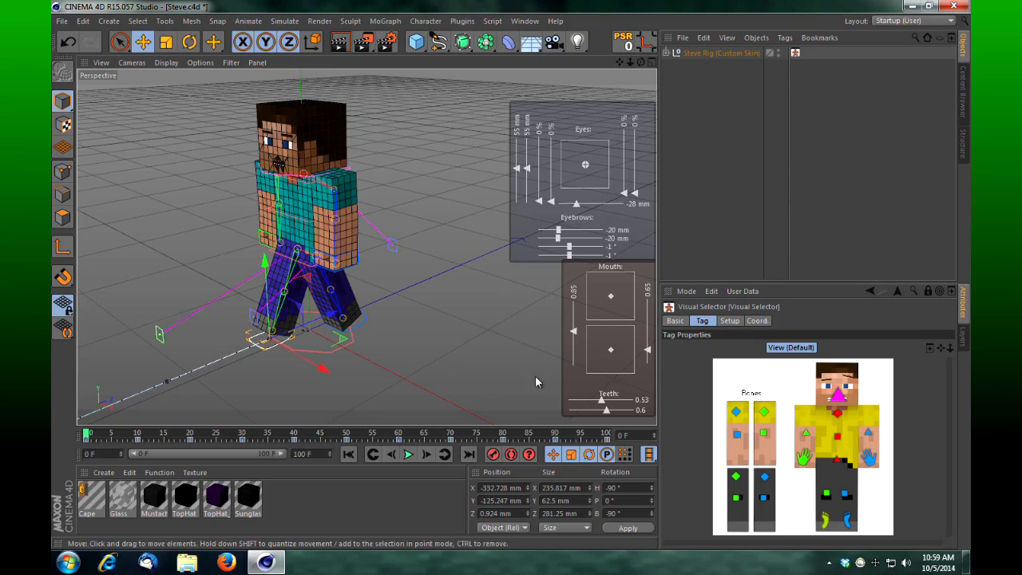
At frame 0, move the blue hand control back to X about -249 mm and outward to Y about 445 mm, and keyframe it
{"action": "left_click", "coordinate": [869, 457]}
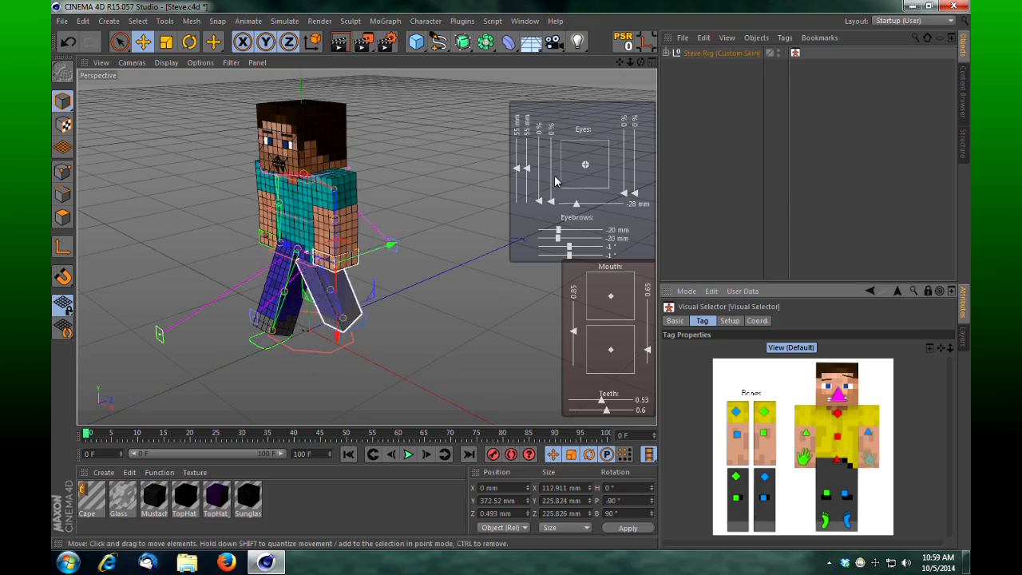
{"action": "left_click_drag", "start_coordinate": [642, 63], "coordinate": [512, 274]}
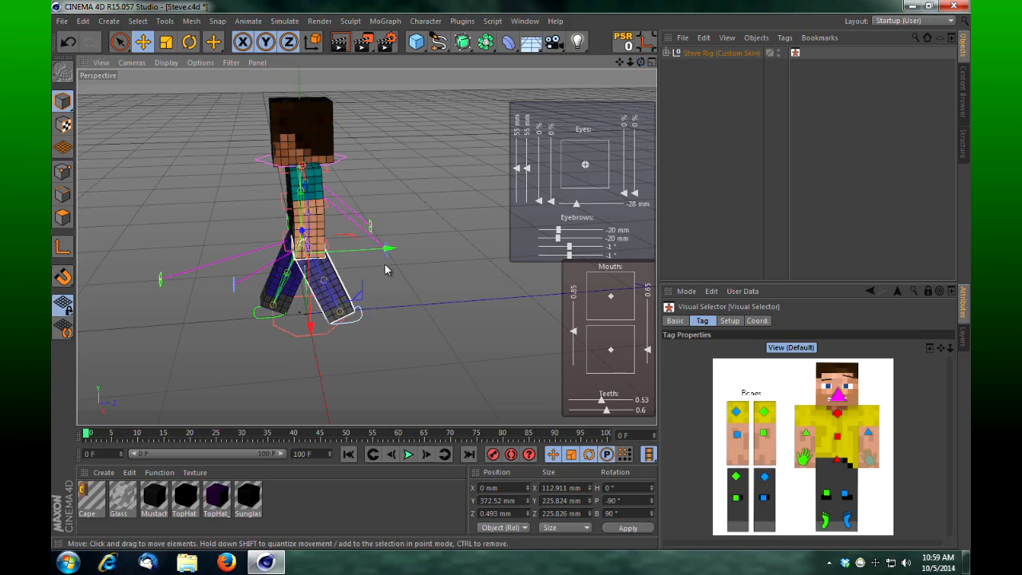
{"action": "left_click_drag", "start_coordinate": [390, 254], "coordinate": [364, 265]}
{"action": "left_click_drag", "start_coordinate": [639, 65], "coordinate": [511, 275]}
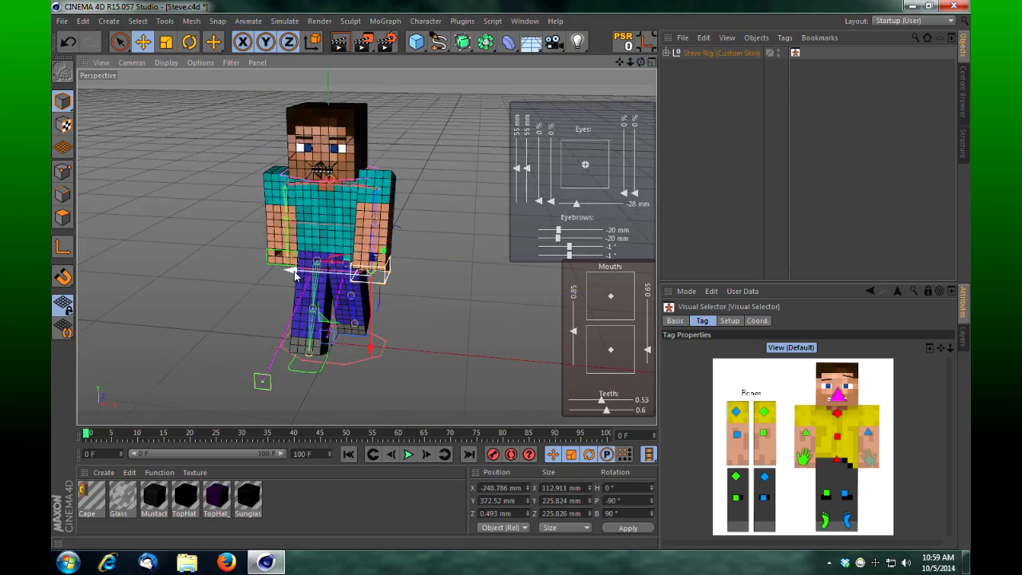
{"action": "left_click_drag", "start_coordinate": [295, 276], "coordinate": [305, 276]}
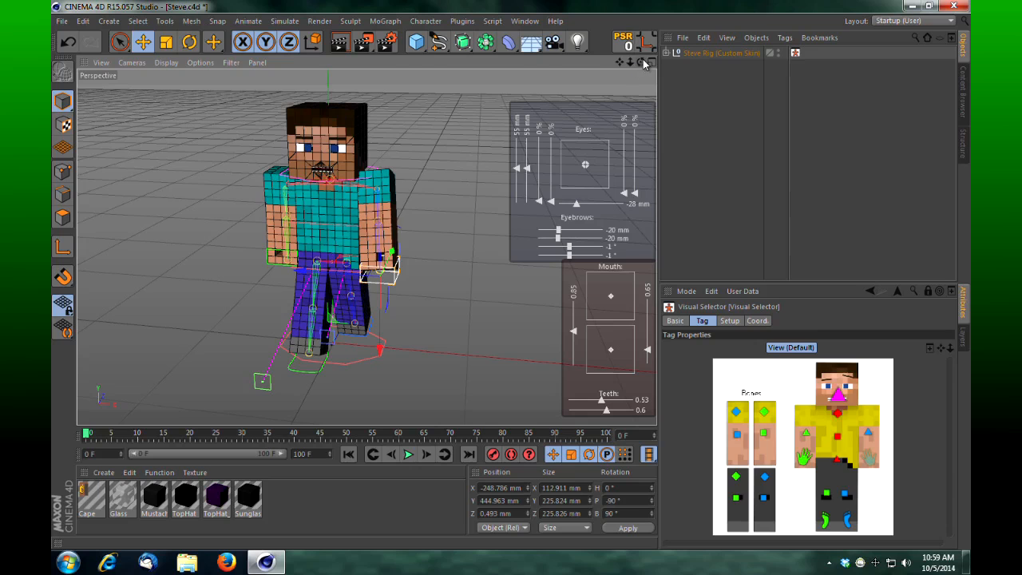
{"action": "left_click_drag", "start_coordinate": [643, 64], "coordinate": [507, 273]}
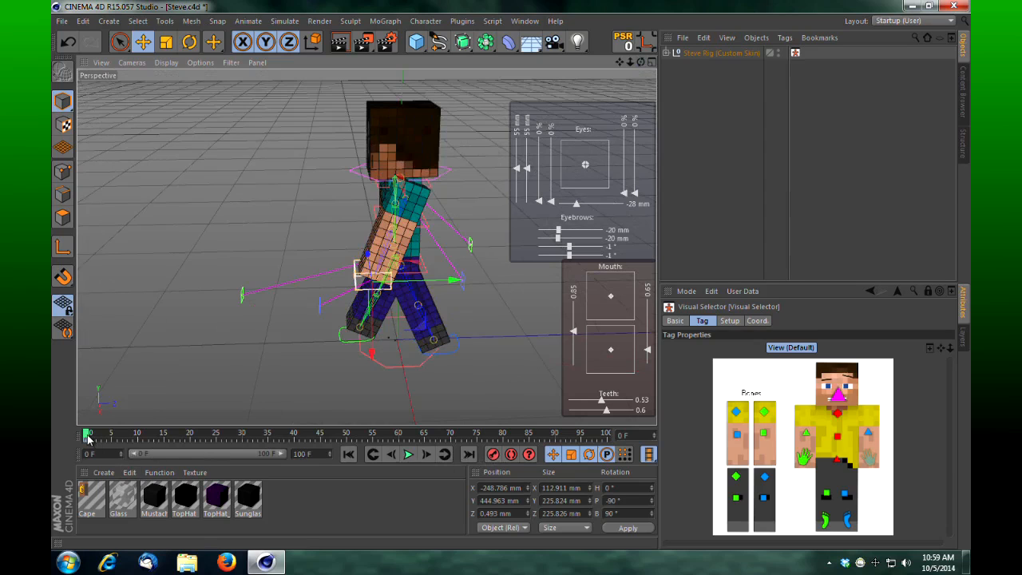
At frame 10, swing the blue hand control to X about 235 mm and keyframe it
{"action": "left_click_drag", "start_coordinate": [89, 437], "coordinate": [139, 452]}
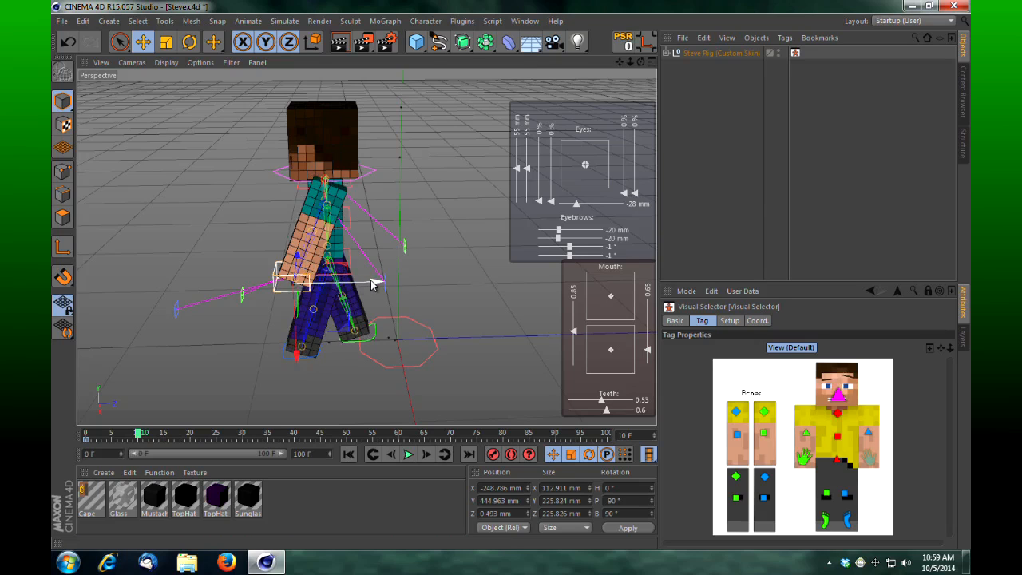
{"action": "left_click_drag", "start_coordinate": [375, 283], "coordinate": [438, 284]}
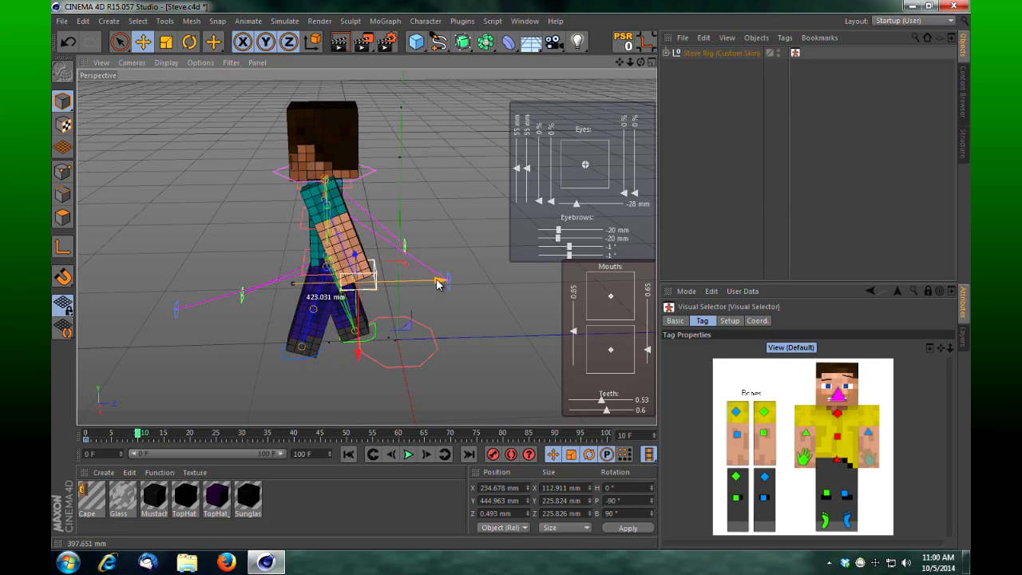
{"action": "left_click", "coordinate": [491, 457]}
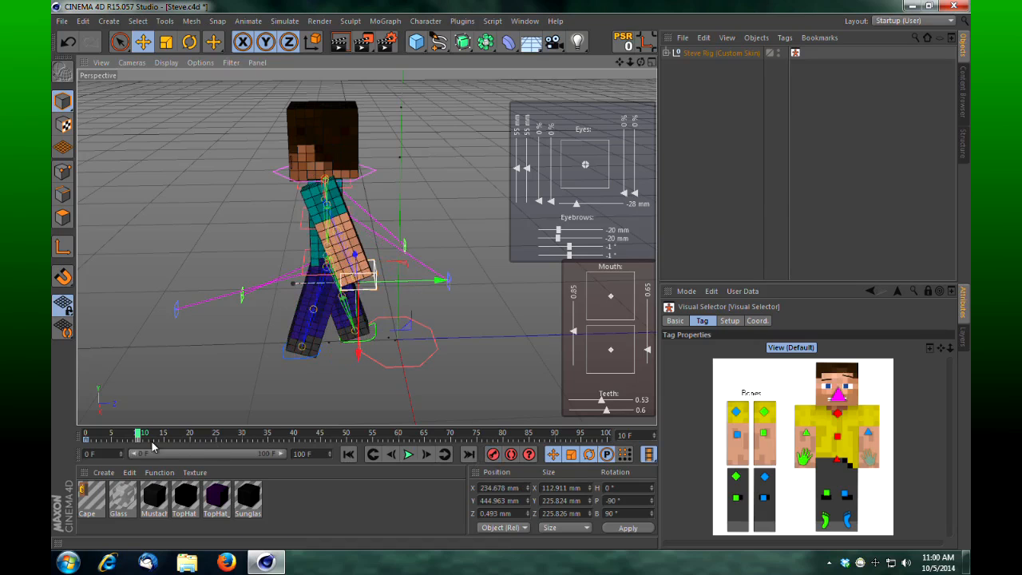
At frame 20, swing the blue hand control to X about -247 mm and keyframe it
{"action": "left_click_drag", "start_coordinate": [142, 438], "coordinate": [193, 438]}
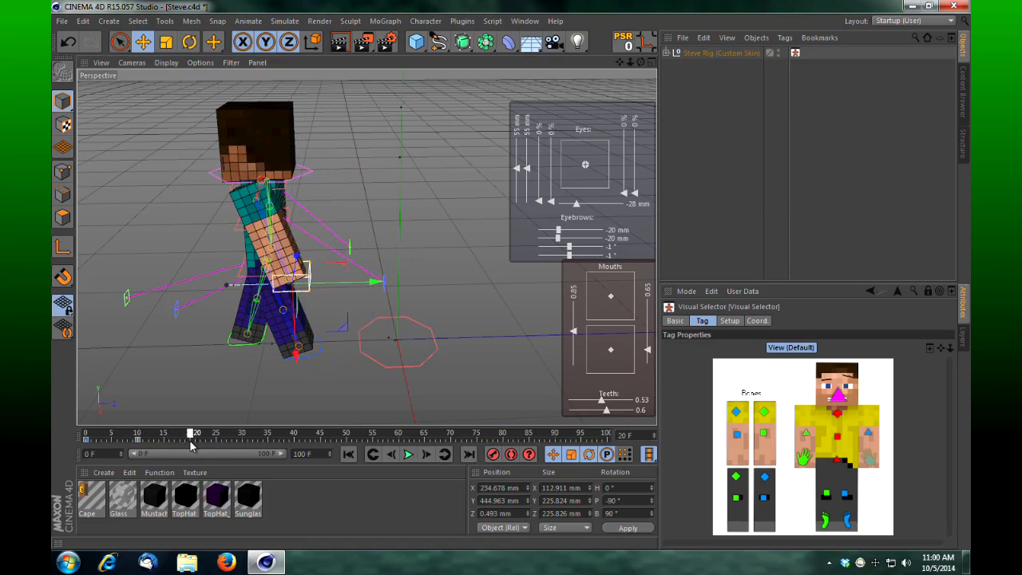
{"action": "left_click_drag", "start_coordinate": [376, 283], "coordinate": [311, 307]}
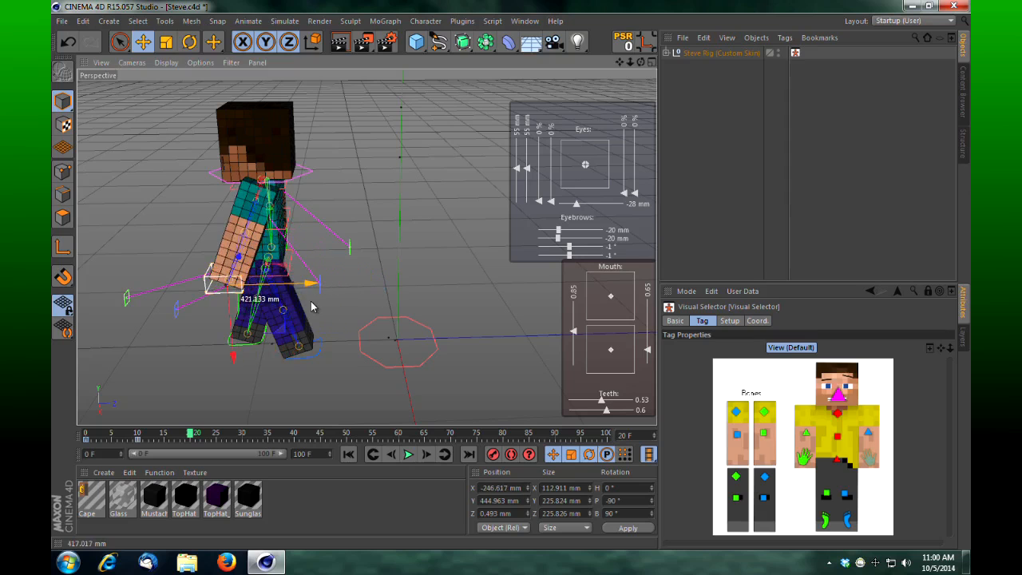
{"action": "left_click", "coordinate": [489, 454]}
At frame 30, swing the blue hand control to X about 169 mm and keyframe it
{"action": "left_click_drag", "start_coordinate": [194, 438], "coordinate": [243, 446]}
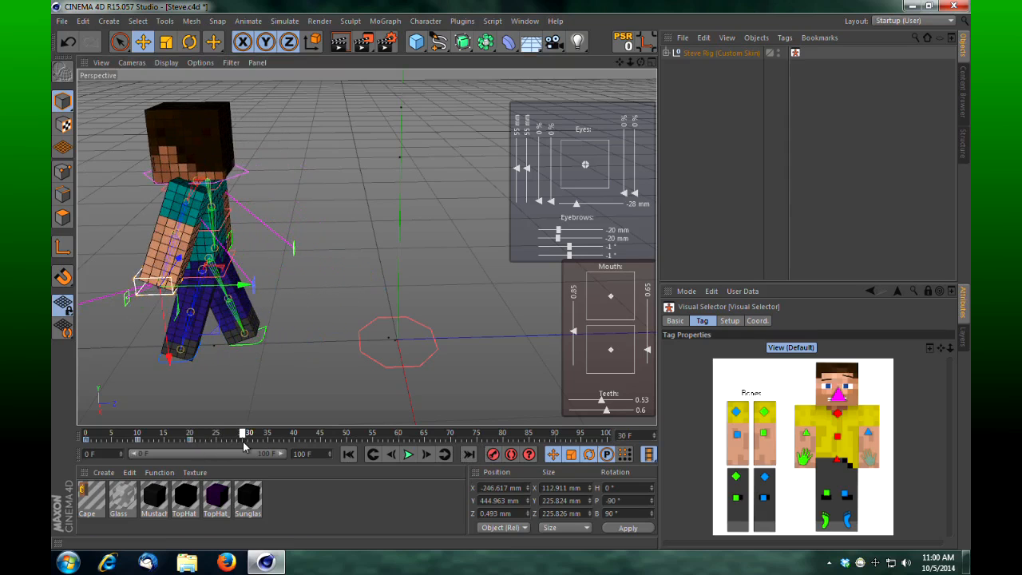
{"action": "left_click_drag", "start_coordinate": [242, 286], "coordinate": [295, 290]}
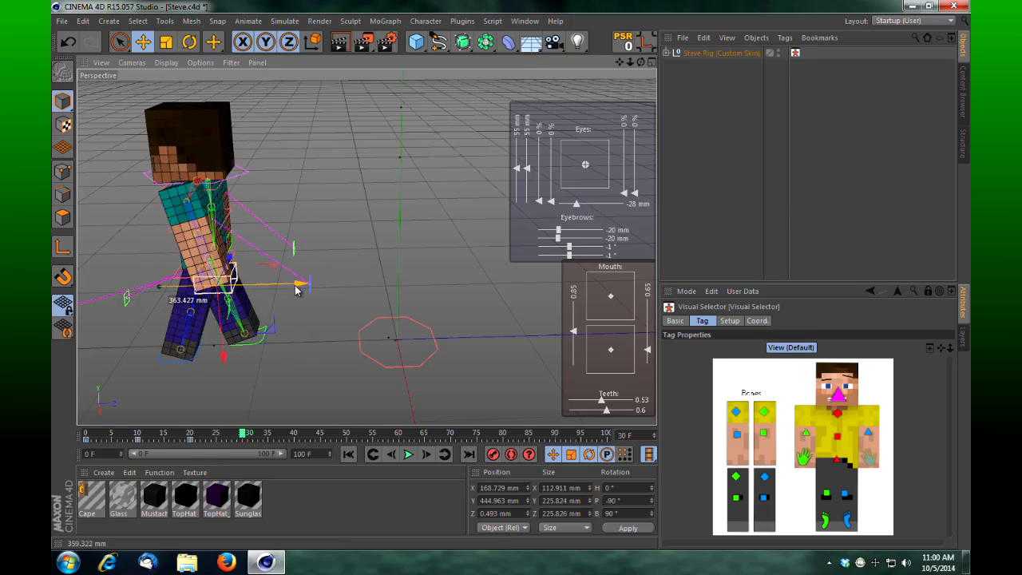
{"action": "left_click", "coordinate": [492, 454]}
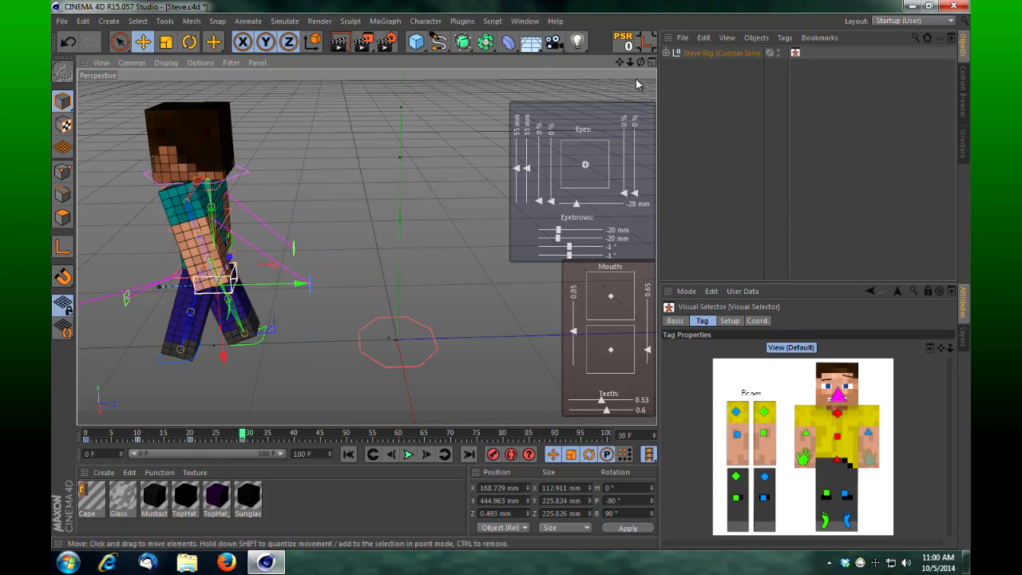
At frame 40, swing the blue hand control to X about -210 mm and keyframe it
{"action": "left_click_drag", "start_coordinate": [620, 63], "coordinate": [513, 275]}
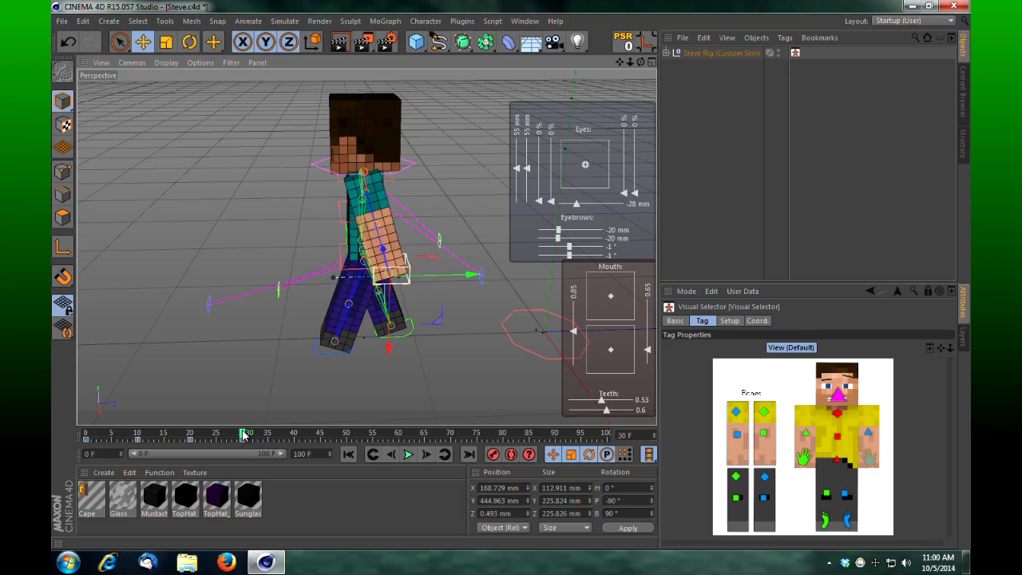
{"action": "left_click_drag", "start_coordinate": [243, 435], "coordinate": [295, 437]}
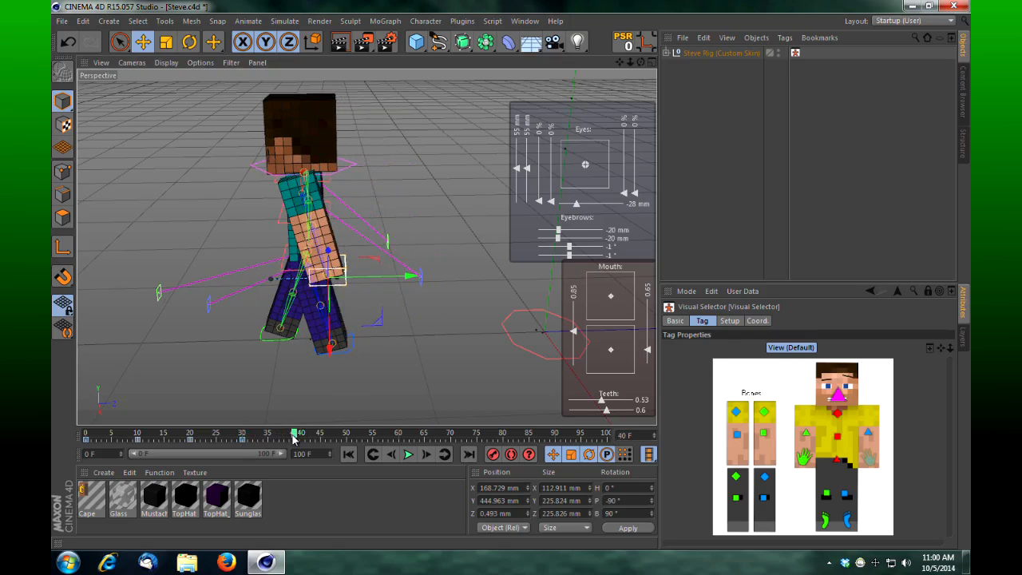
{"action": "left_click_drag", "start_coordinate": [411, 279], "coordinate": [358, 296]}
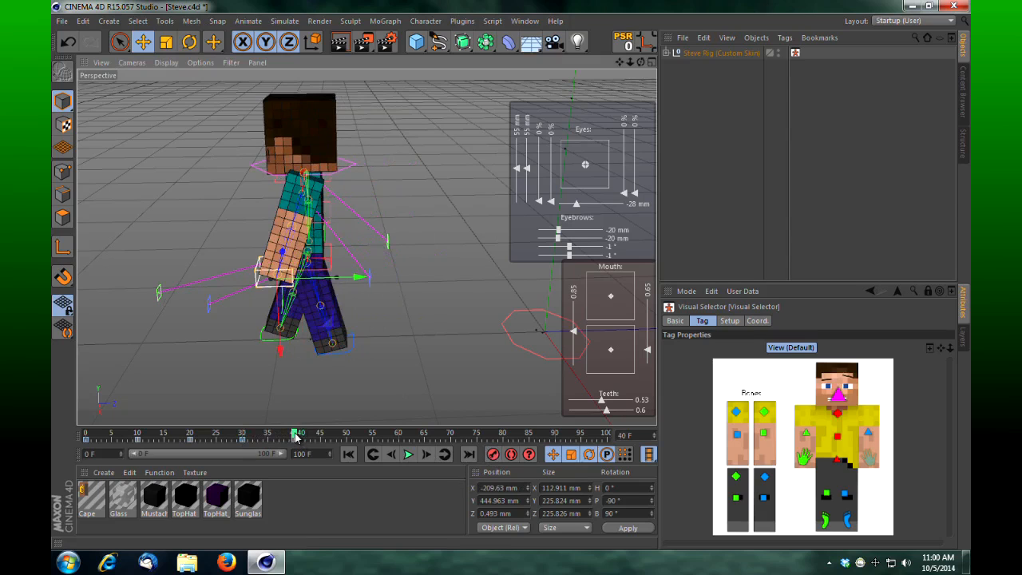
Keyframe the blue hand control at X about 123 mm on frame 50 and X about -186 mm on frame 60
{"action": "left_click_drag", "start_coordinate": [295, 437], "coordinate": [347, 444]}
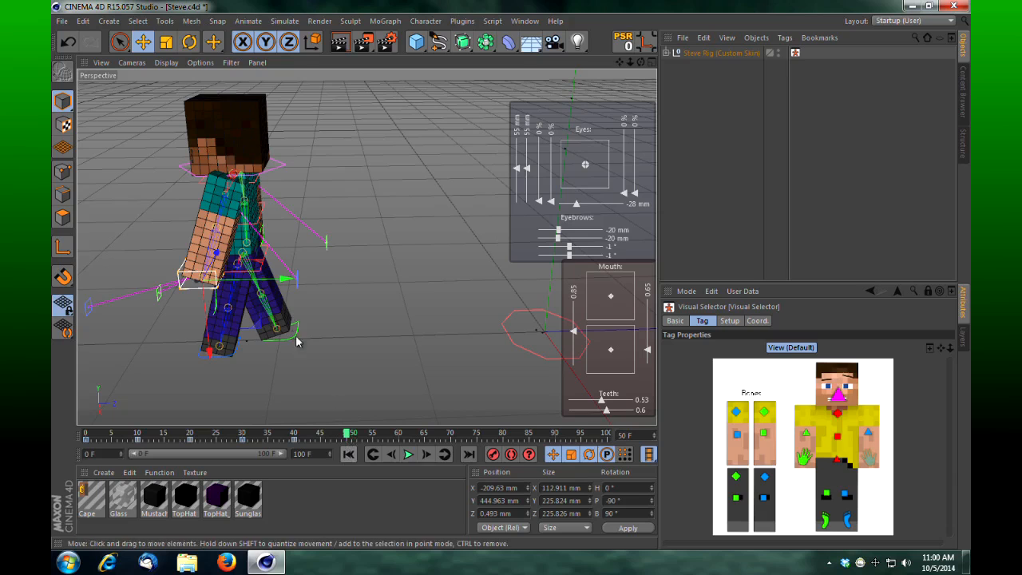
{"action": "left_click_drag", "start_coordinate": [287, 279], "coordinate": [332, 285]}
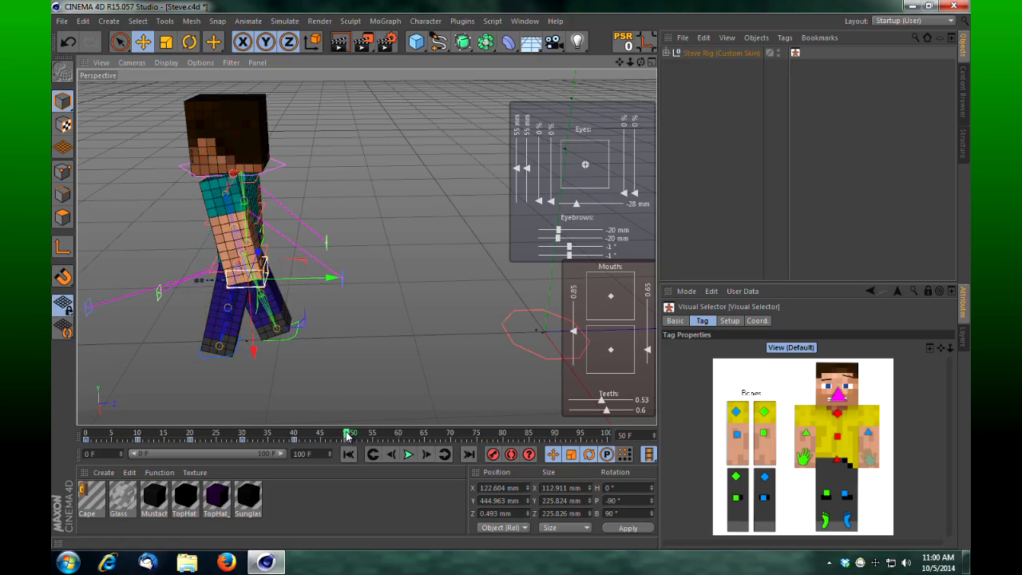
{"action": "left_click_drag", "start_coordinate": [347, 435], "coordinate": [400, 445]}
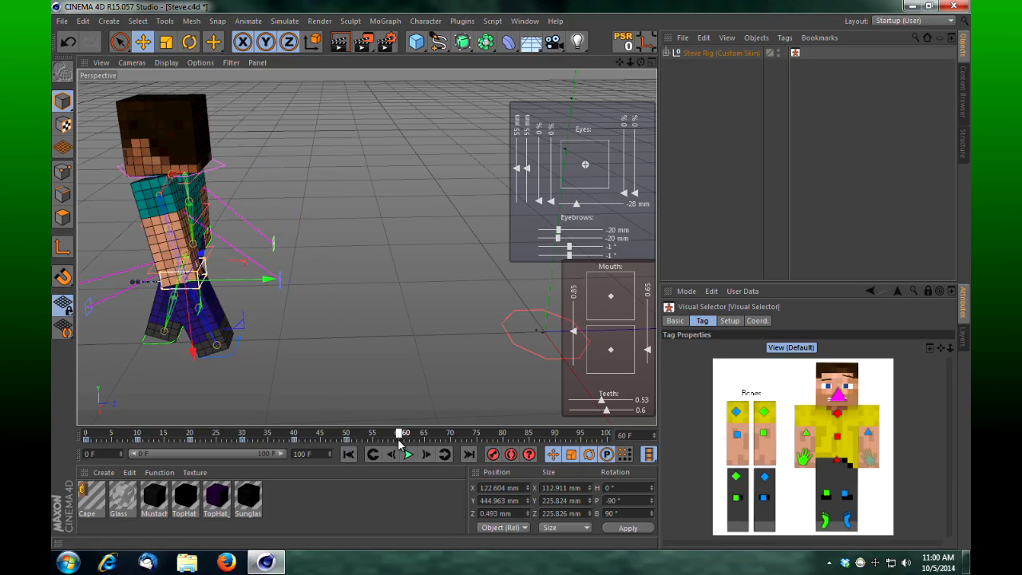
{"action": "left_click_drag", "start_coordinate": [620, 63], "coordinate": [382, 274]}
Keyframe the blue hand control at X about 161 mm on frame 70 and X about -226 mm on frame 80
{"action": "left_click_drag", "start_coordinate": [403, 438], "coordinate": [449, 443]}
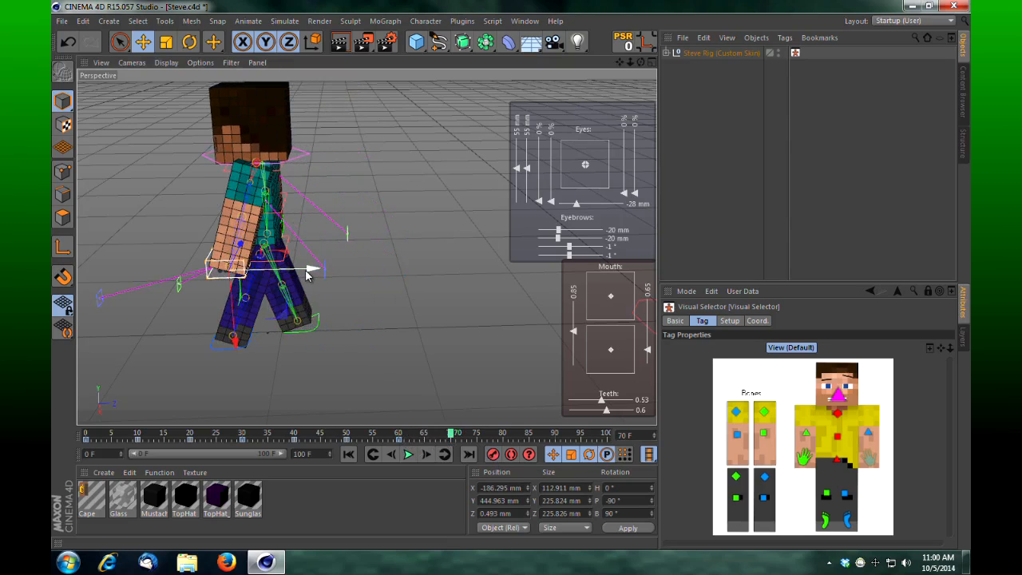
{"action": "left_click_drag", "start_coordinate": [312, 276], "coordinate": [352, 273]}
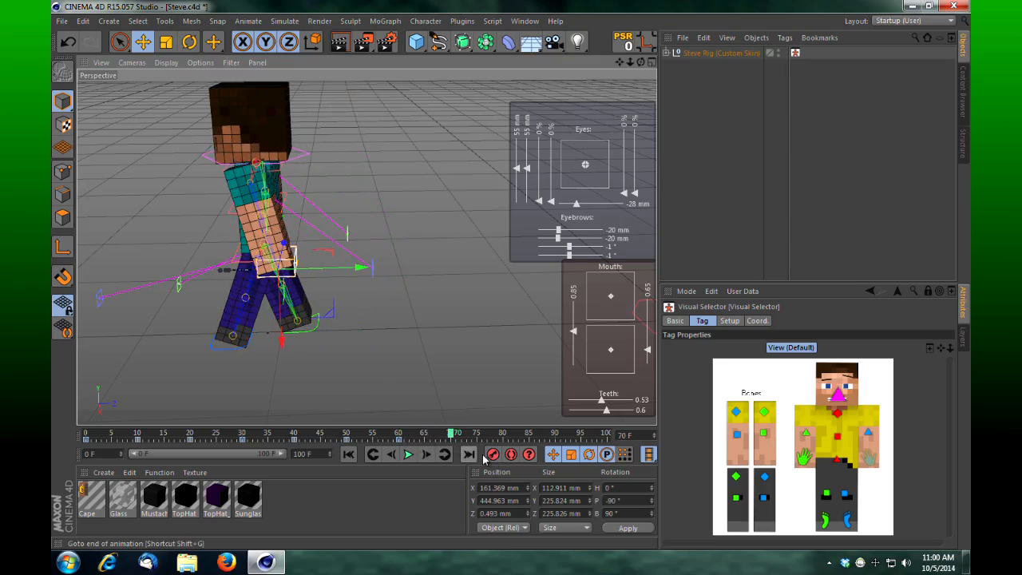
{"action": "left_click_drag", "start_coordinate": [452, 437], "coordinate": [504, 443]}
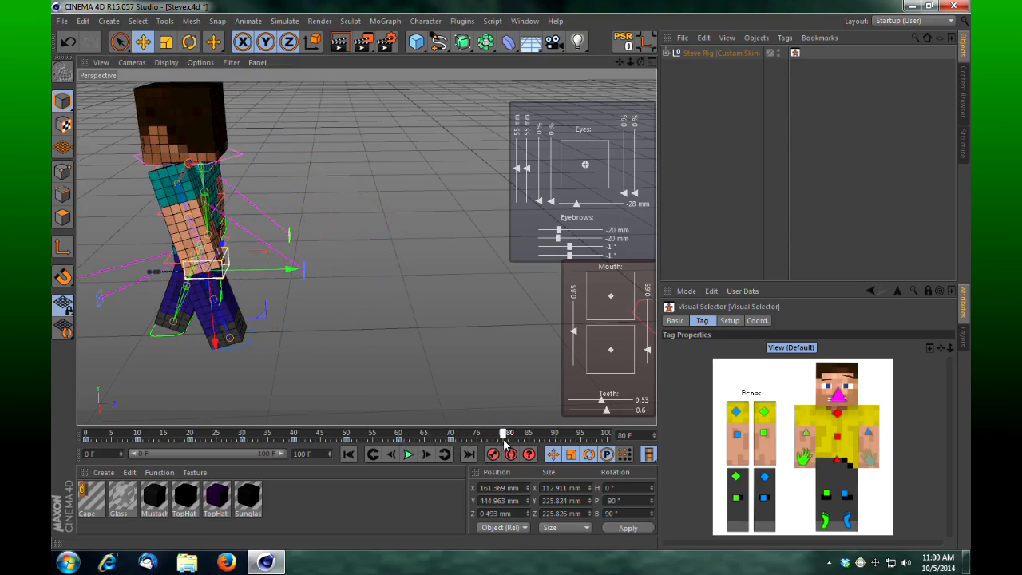
{"action": "left_click_drag", "start_coordinate": [290, 269], "coordinate": [238, 292]}
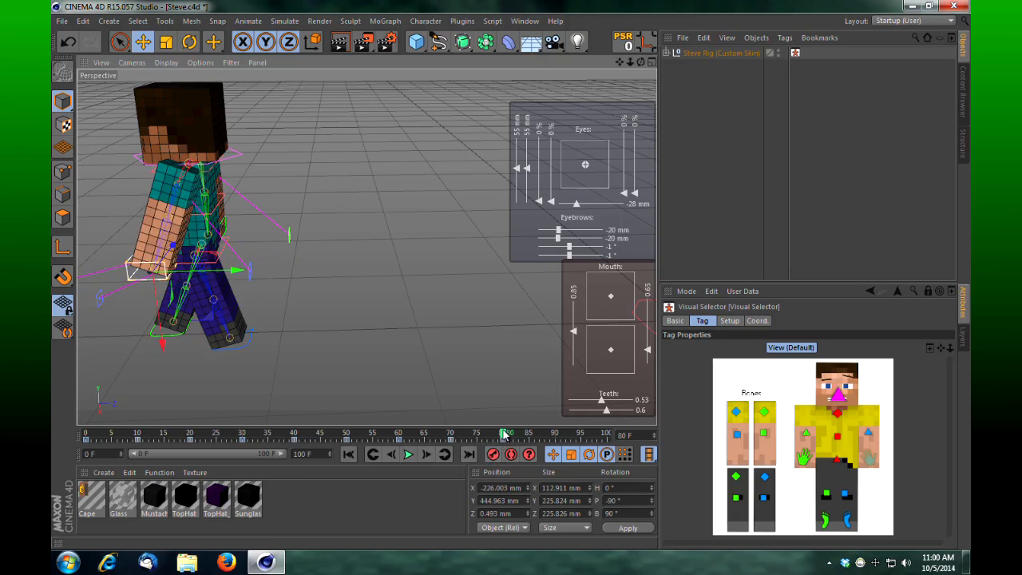
Keyframe the blue hand control at X about 161 mm on frame 90 and beside the body at X about -14 mm on frame 100
{"action": "left_click_drag", "start_coordinate": [505, 437], "coordinate": [554, 437]}
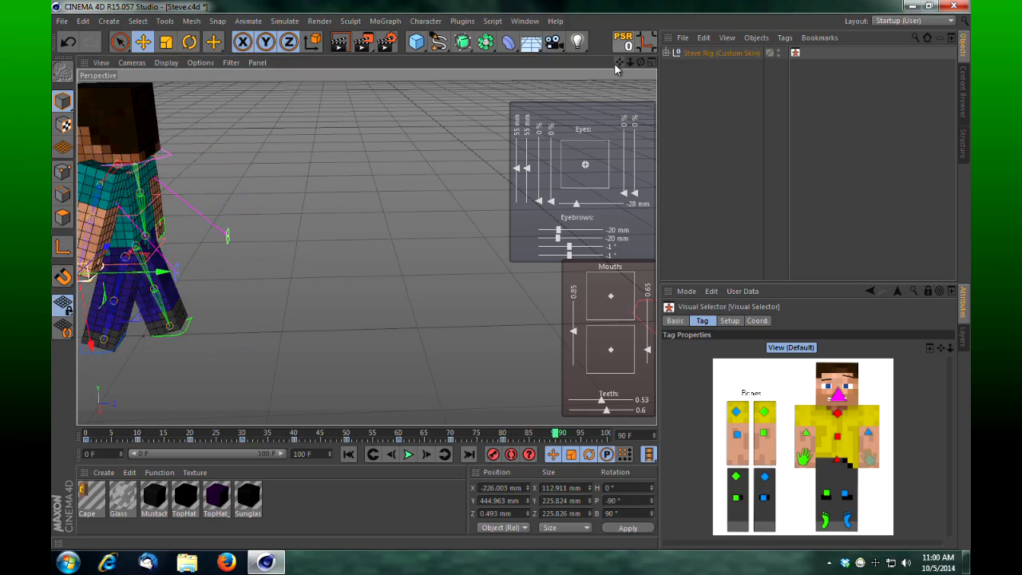
{"action": "left_click_drag", "start_coordinate": [615, 63], "coordinate": [523, 281]}
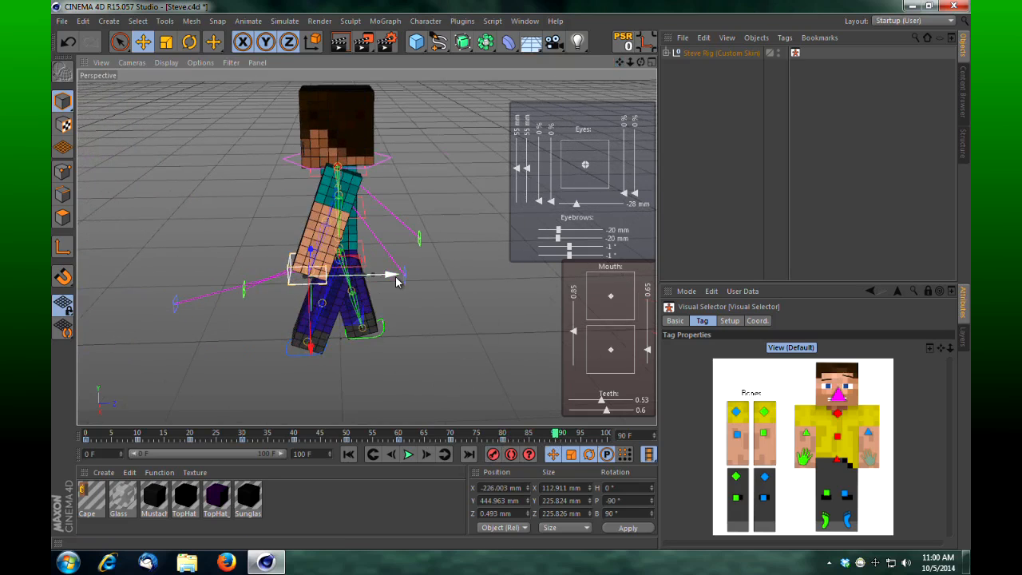
{"action": "left_click_drag", "start_coordinate": [391, 276], "coordinate": [447, 276]}
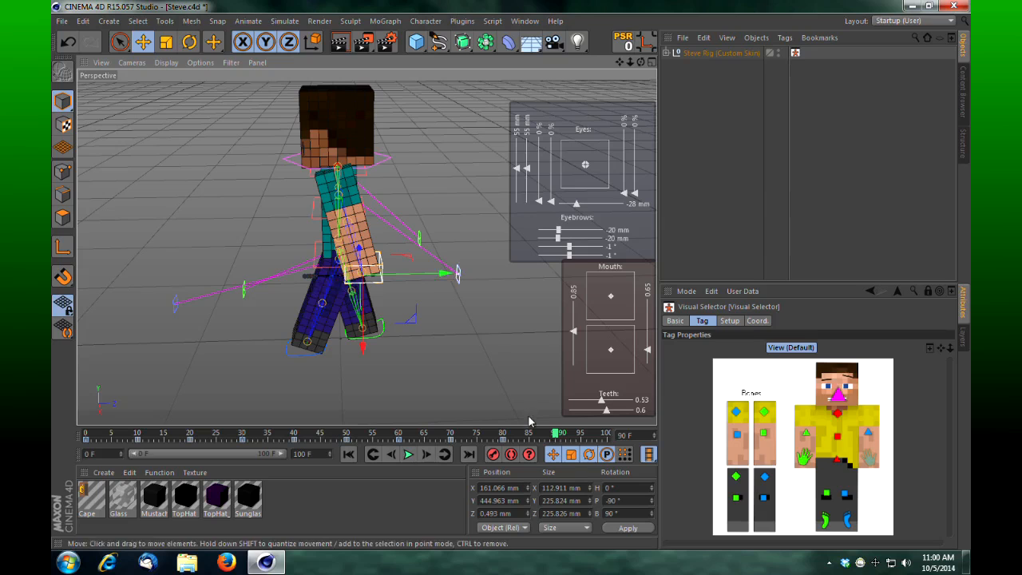
{"action": "left_click_drag", "start_coordinate": [557, 438], "coordinate": [606, 436]}
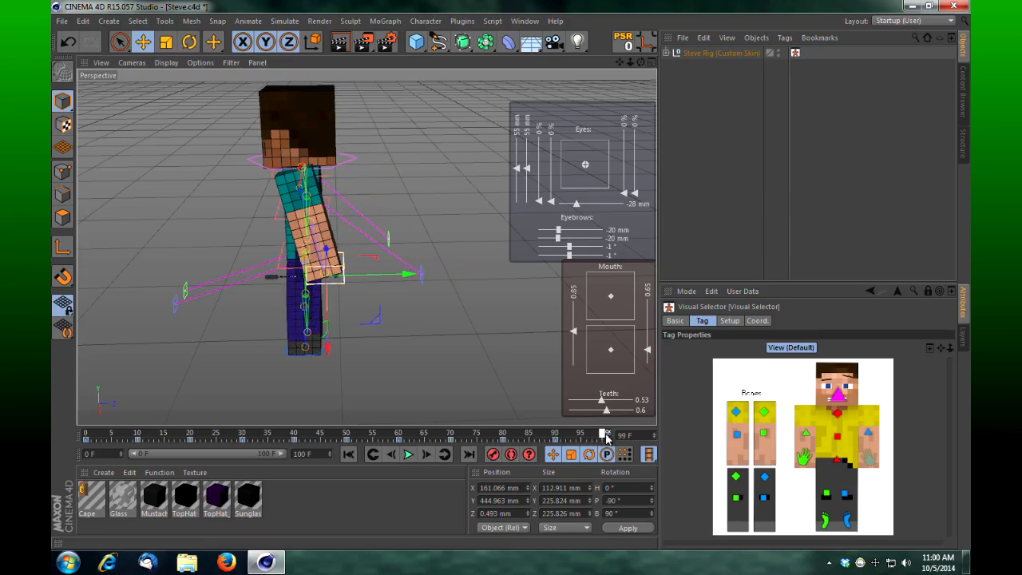
{"action": "left_click_drag", "start_coordinate": [409, 277], "coordinate": [387, 293]}
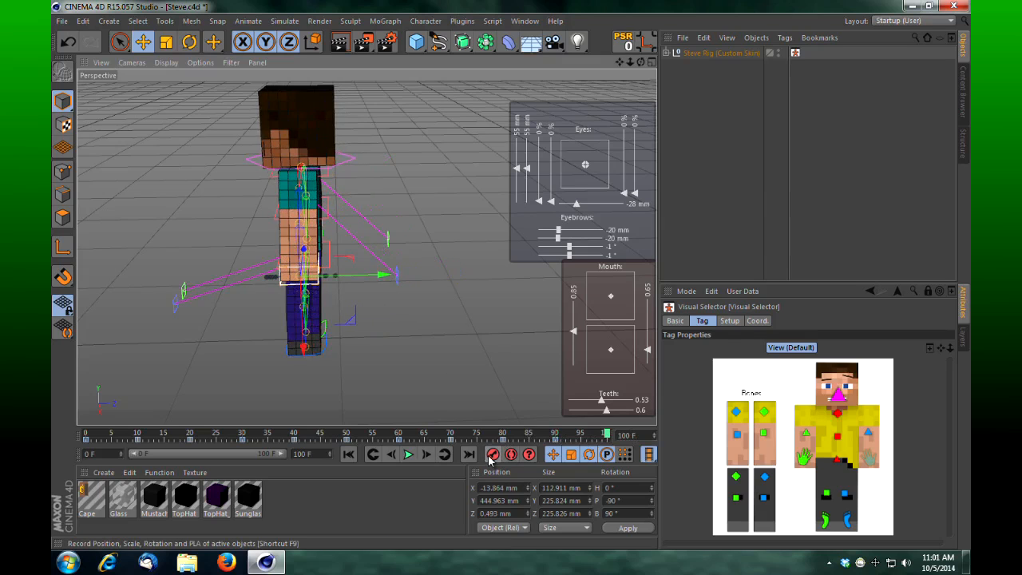
Return to frame 0, select the green hand control and move it outward from the body to Y about -442 mm
{"action": "left_click_drag", "start_coordinate": [632, 63], "coordinate": [511, 275]}
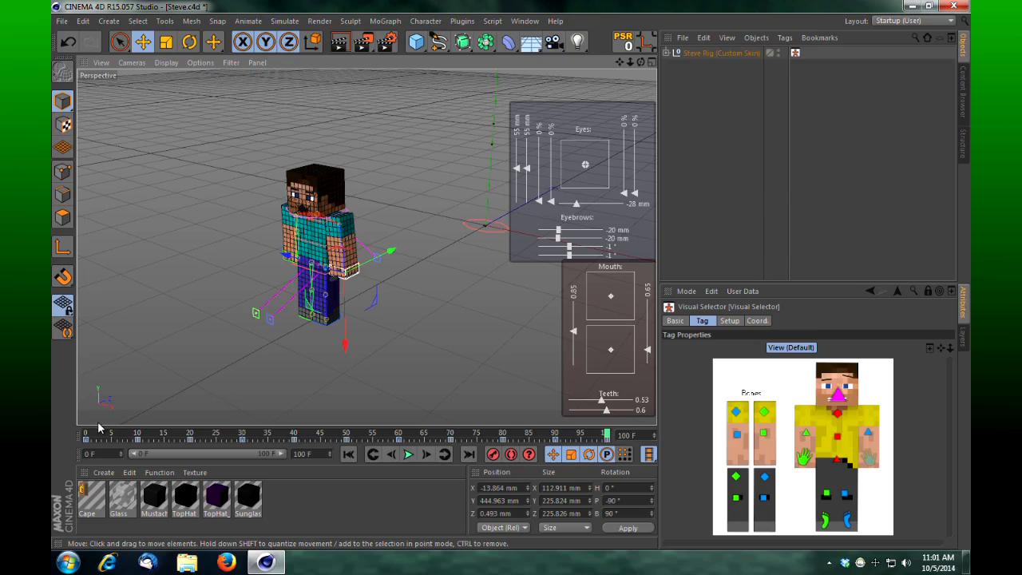
{"action": "left_click_drag", "start_coordinate": [602, 434], "coordinate": [87, 435]}
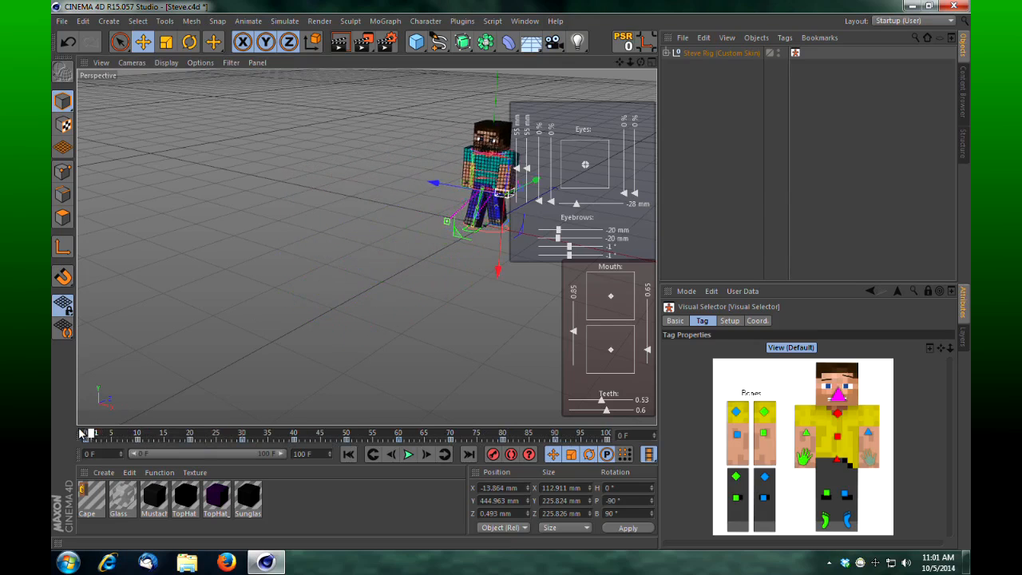
{"action": "left_click", "coordinate": [808, 463]}
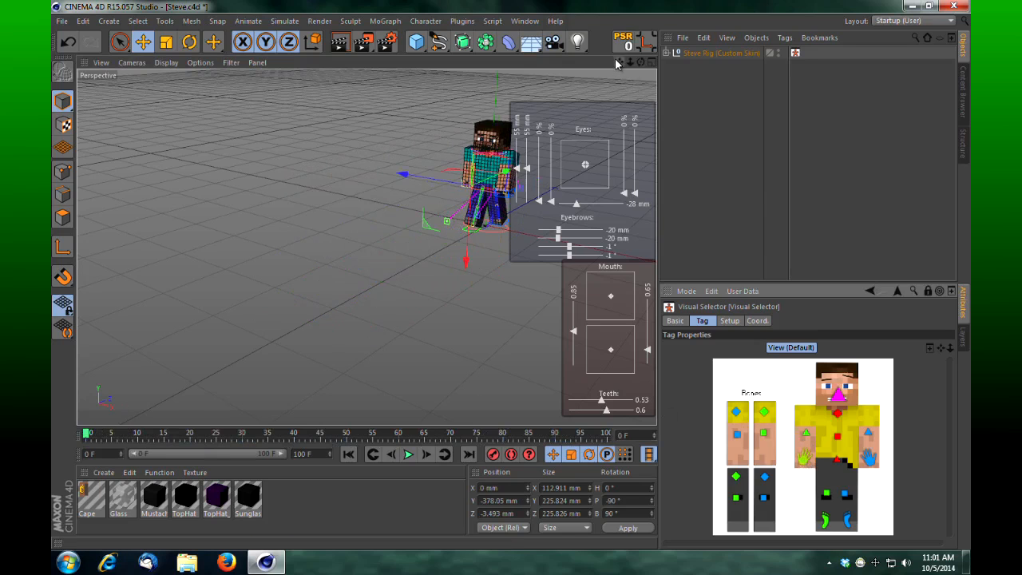
{"action": "left_click_drag", "start_coordinate": [619, 62], "coordinate": [510, 275]}
{"action": "left_click_drag", "start_coordinate": [630, 62], "coordinate": [513, 273]}
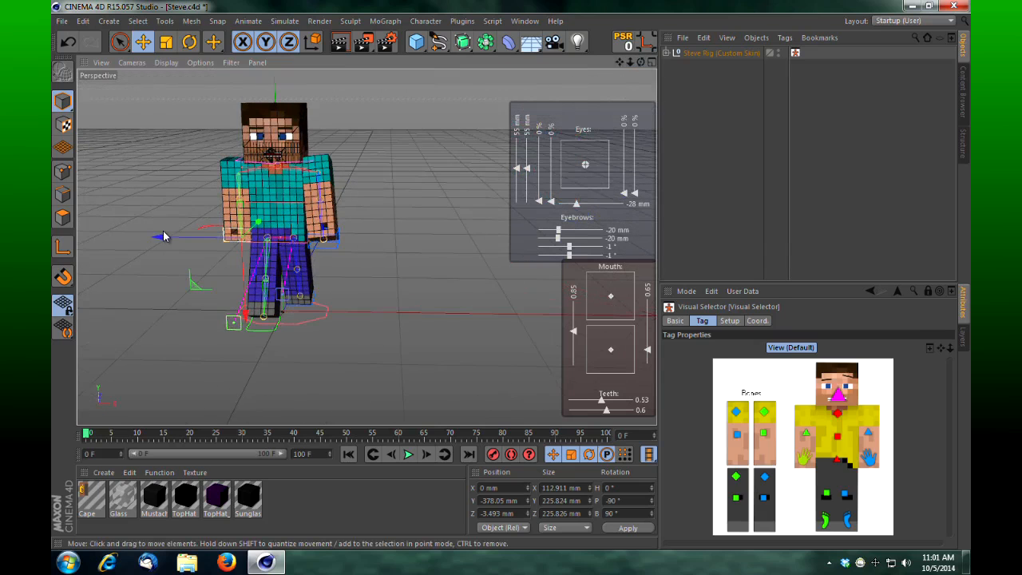
{"action": "left_click_drag", "start_coordinate": [163, 236], "coordinate": [154, 241]}
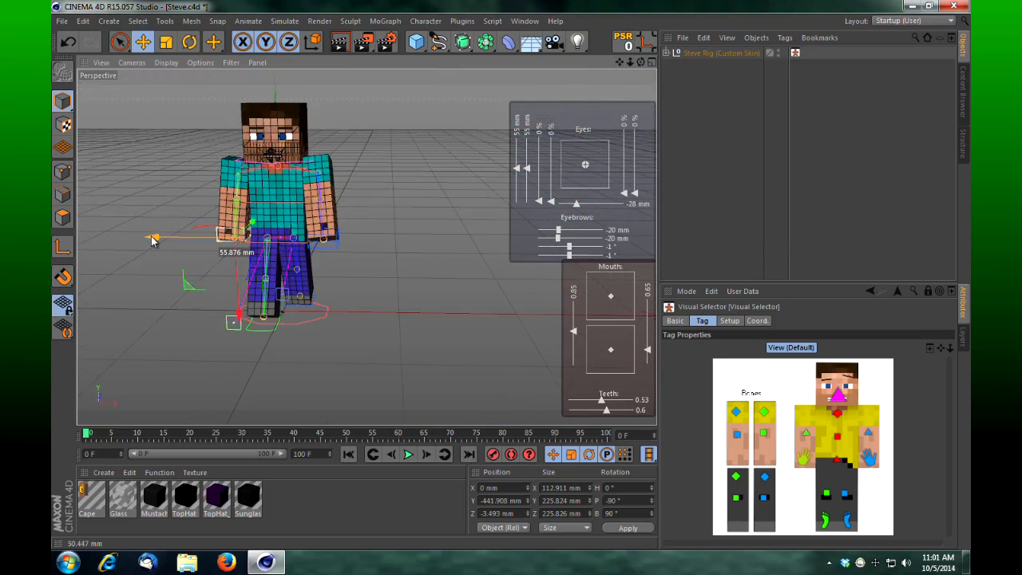
At frame 0, swing the green hand control opposite to the blue hand, to X about 213 mm, and keyframe it
{"action": "left_click_drag", "start_coordinate": [640, 62], "coordinate": [511, 276]}
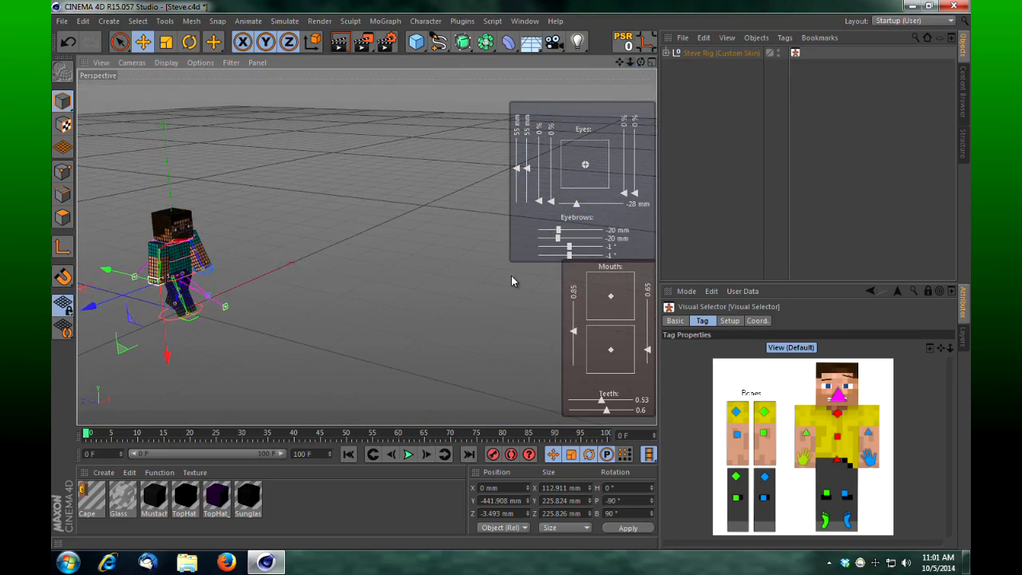
{"action": "left_click_drag", "start_coordinate": [639, 64], "coordinate": [512, 276]}
{"action": "left_click_drag", "start_coordinate": [620, 64], "coordinate": [511, 275]}
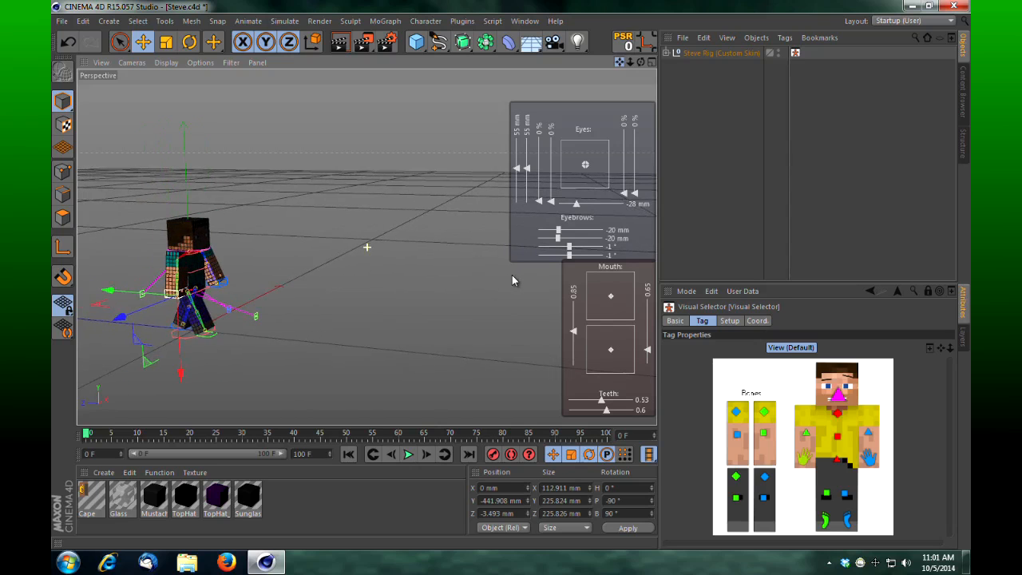
{"action": "left_click_drag", "start_coordinate": [641, 62], "coordinate": [512, 275]}
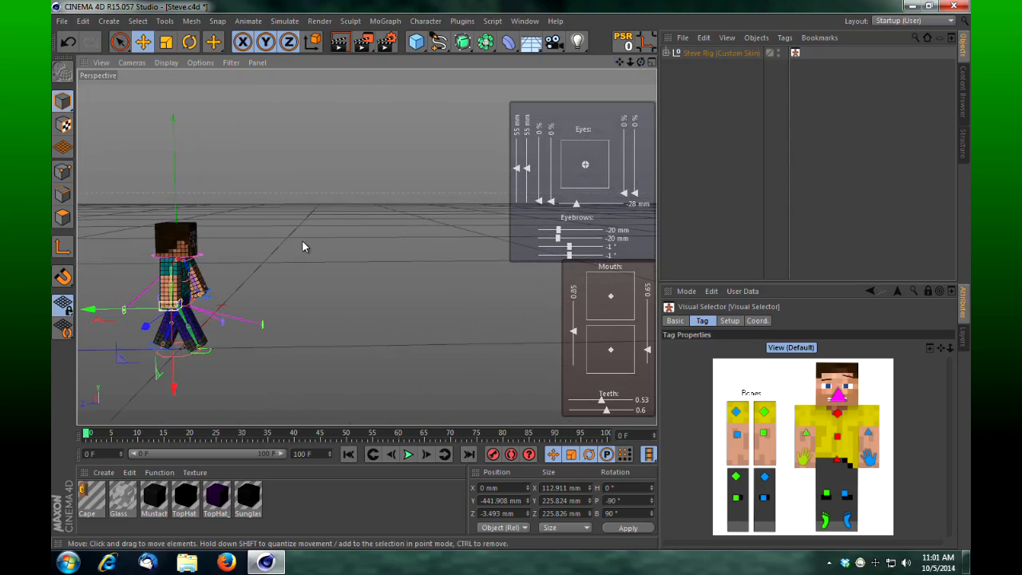
{"action": "left_click_drag", "start_coordinate": [92, 312], "coordinate": [78, 314]}
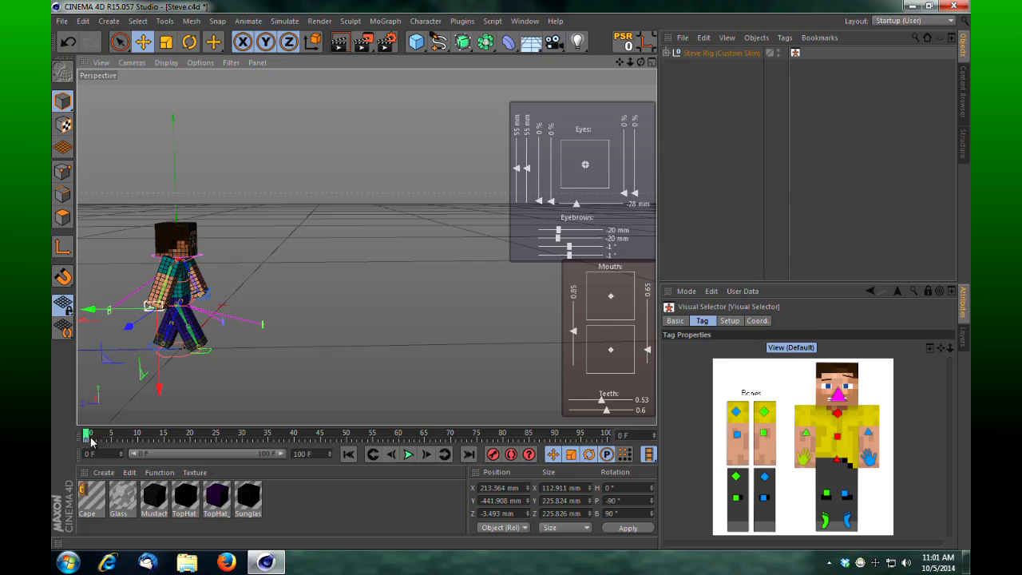
At frame 10, swing the green hand control to X about -227 mm and keyframe it
{"action": "left_click_drag", "start_coordinate": [91, 441], "coordinate": [140, 442]}
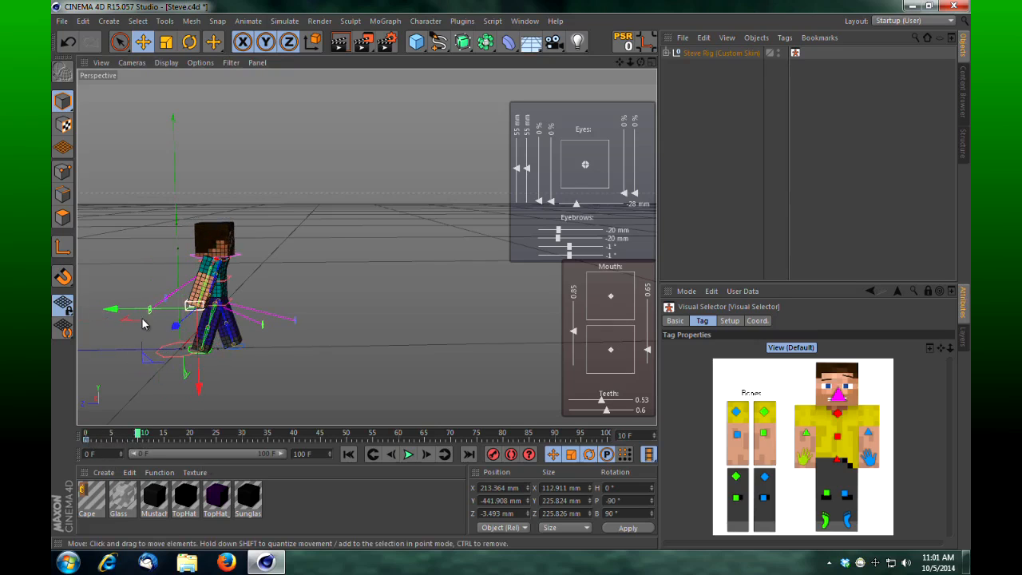
{"action": "left_click_drag", "start_coordinate": [117, 313], "coordinate": [145, 315]}
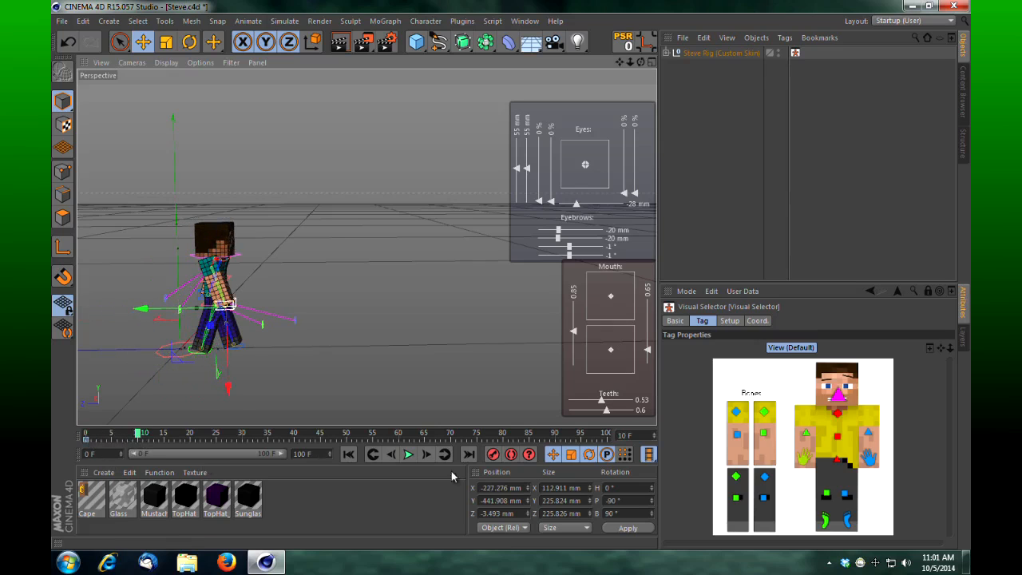
{"action": "left_click", "coordinate": [494, 455]}
Keyframe the green hand control at X about 217 mm on frame 20 and X about -344 mm on frame 30
{"action": "left_click_drag", "start_coordinate": [137, 435], "coordinate": [190, 435]}
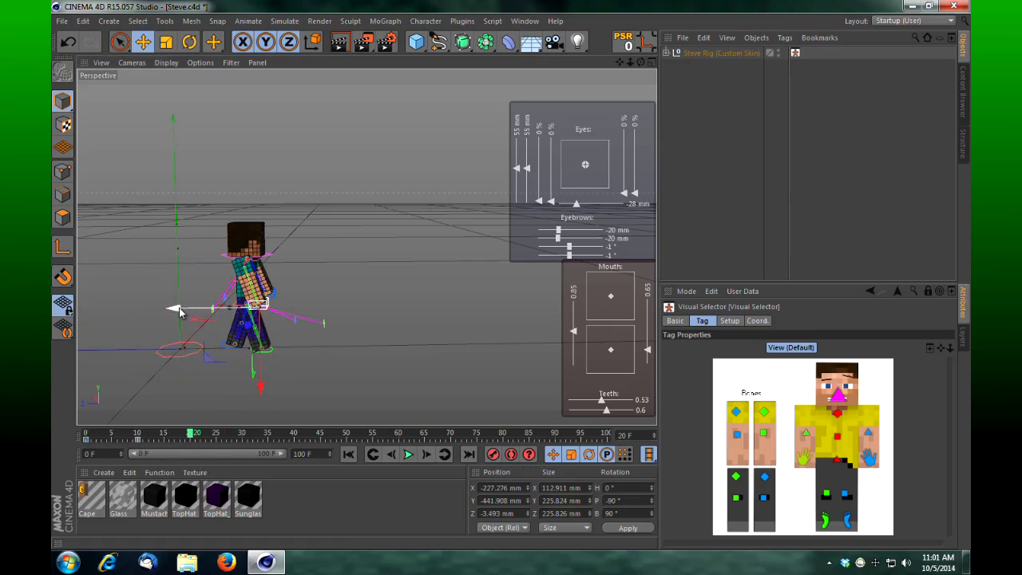
{"action": "left_click_drag", "start_coordinate": [182, 310], "coordinate": [154, 310]}
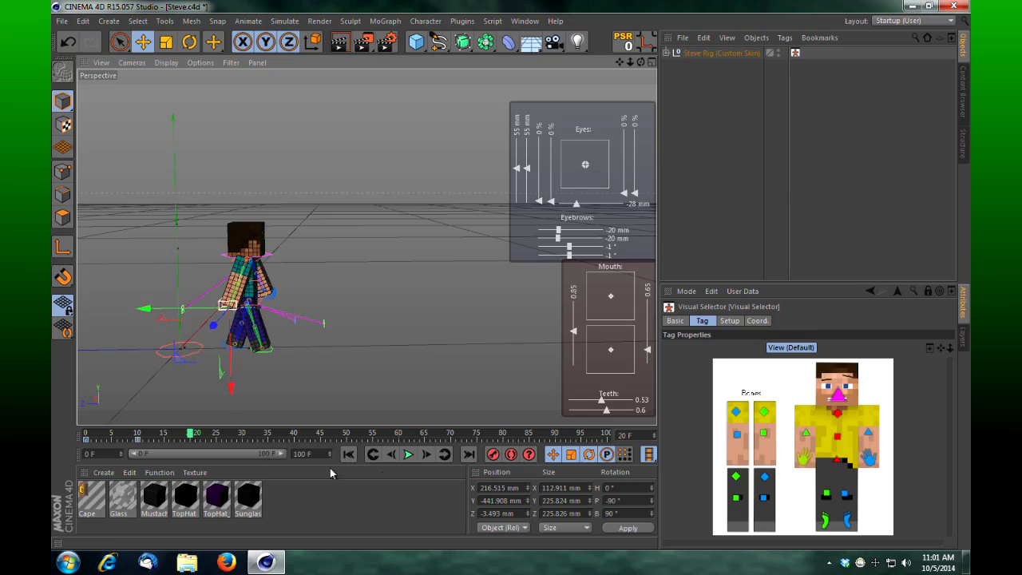
{"action": "left_click_drag", "start_coordinate": [192, 436], "coordinate": [245, 437]}
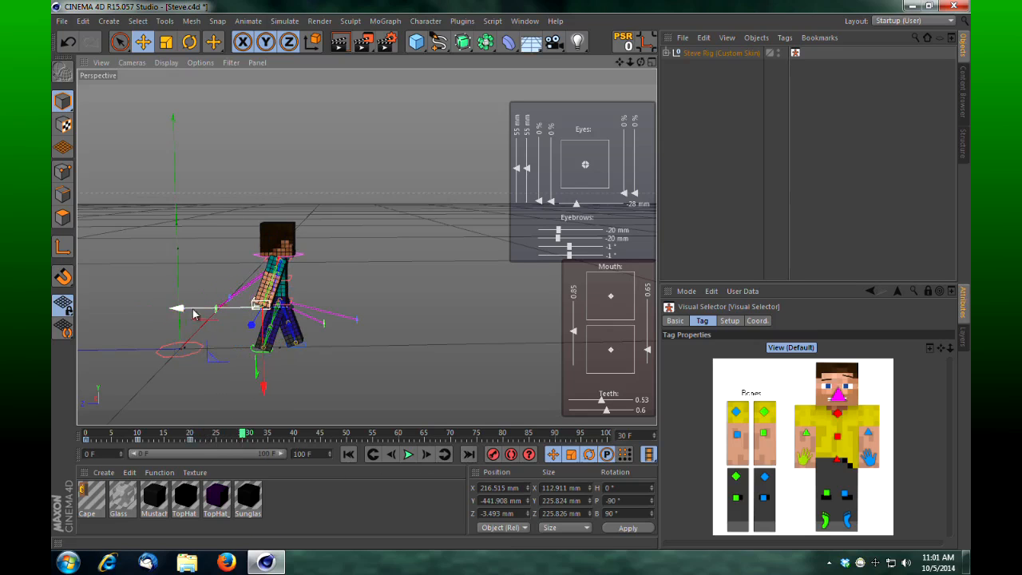
{"action": "left_click_drag", "start_coordinate": [180, 310], "coordinate": [220, 321]}
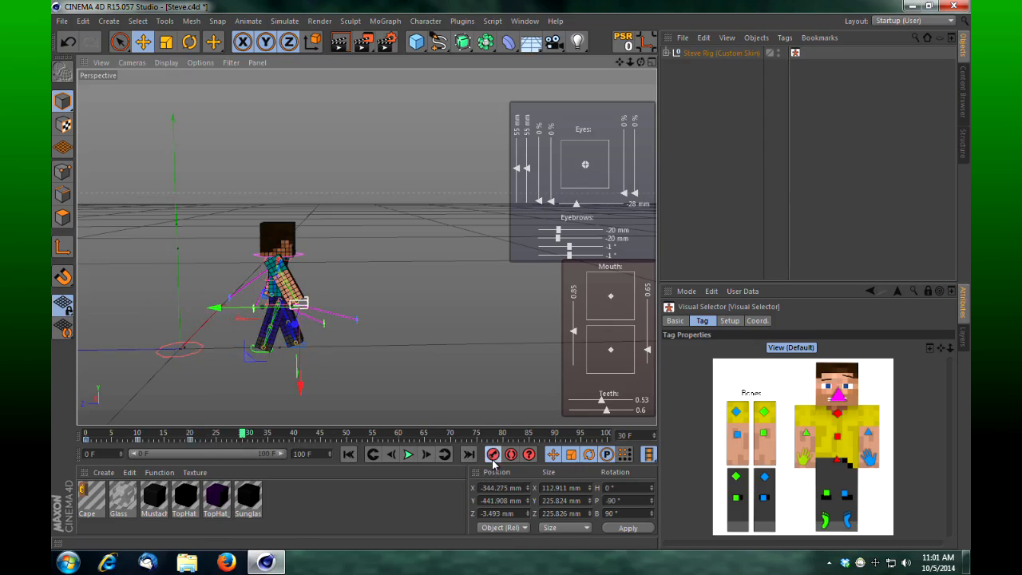
Keyframe the green hand control at X about 164 mm on frame 40 and X about -280 mm on frame 50
{"action": "left_click_drag", "start_coordinate": [245, 435], "coordinate": [294, 436]}
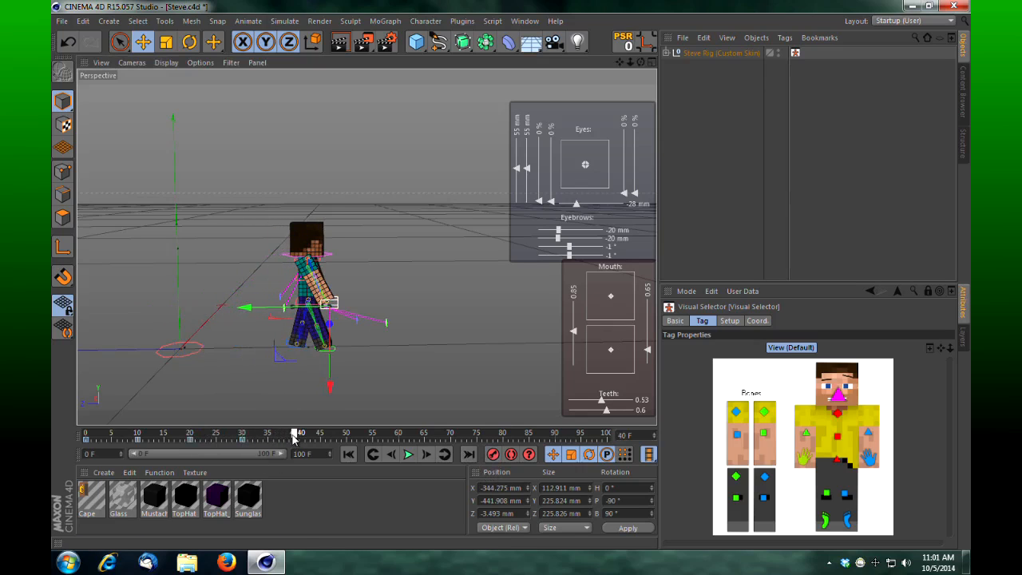
{"action": "left_click_drag", "start_coordinate": [259, 312], "coordinate": [224, 312]}
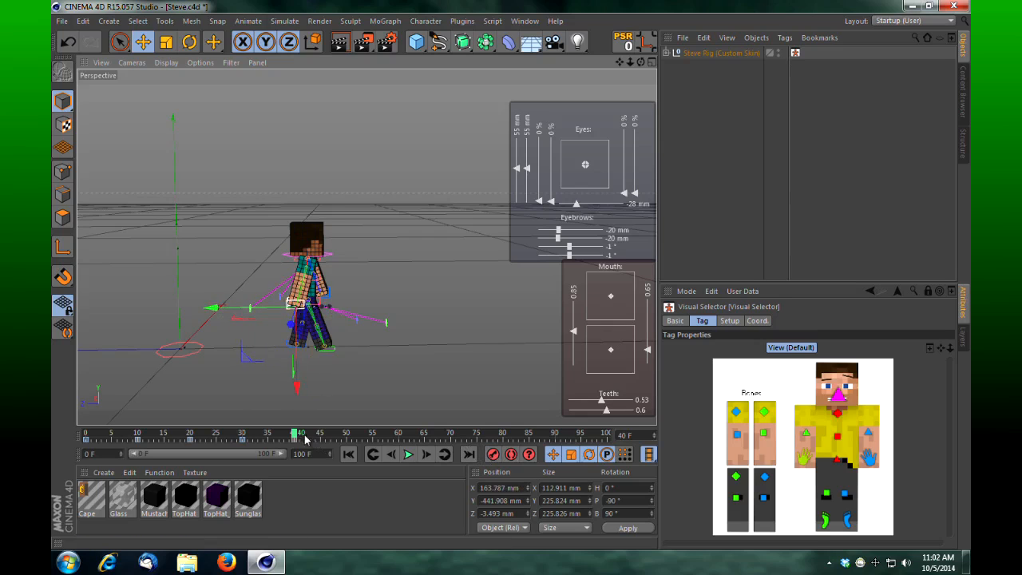
{"action": "left_click_drag", "start_coordinate": [296, 437], "coordinate": [349, 437]}
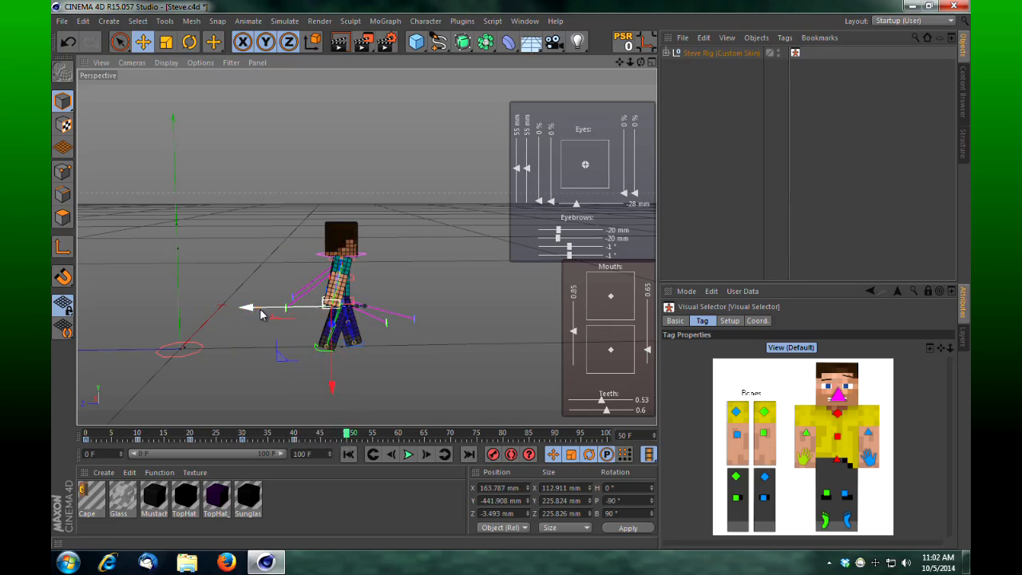
{"action": "left_click_drag", "start_coordinate": [261, 312], "coordinate": [288, 312]}
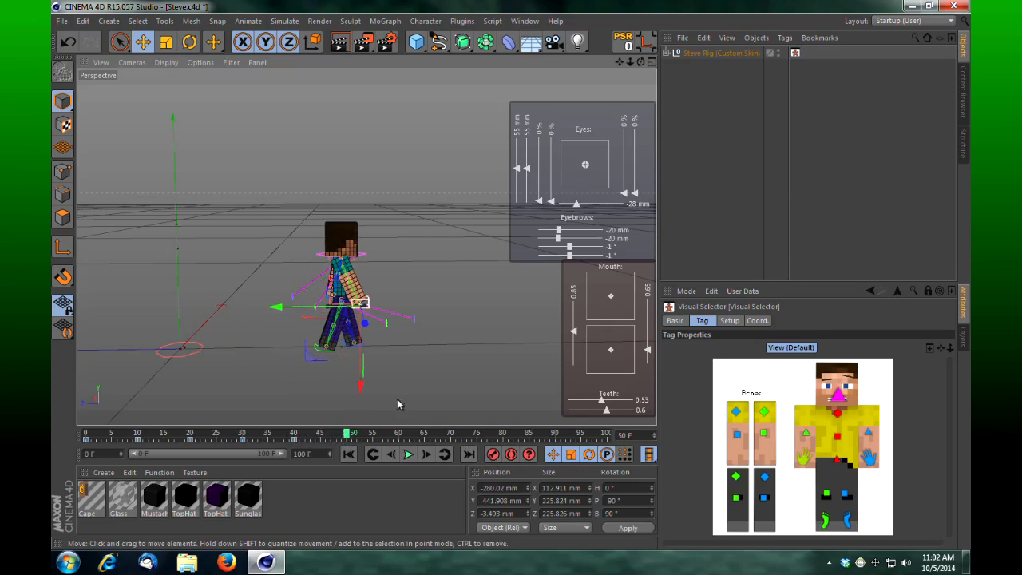
{"action": "left_click", "coordinate": [493, 454]}
Keyframe the green hand control at X about 158 mm on frame 60 and X about -234 mm on frame 70
{"action": "left_click_drag", "start_coordinate": [348, 437], "coordinate": [398, 442]}
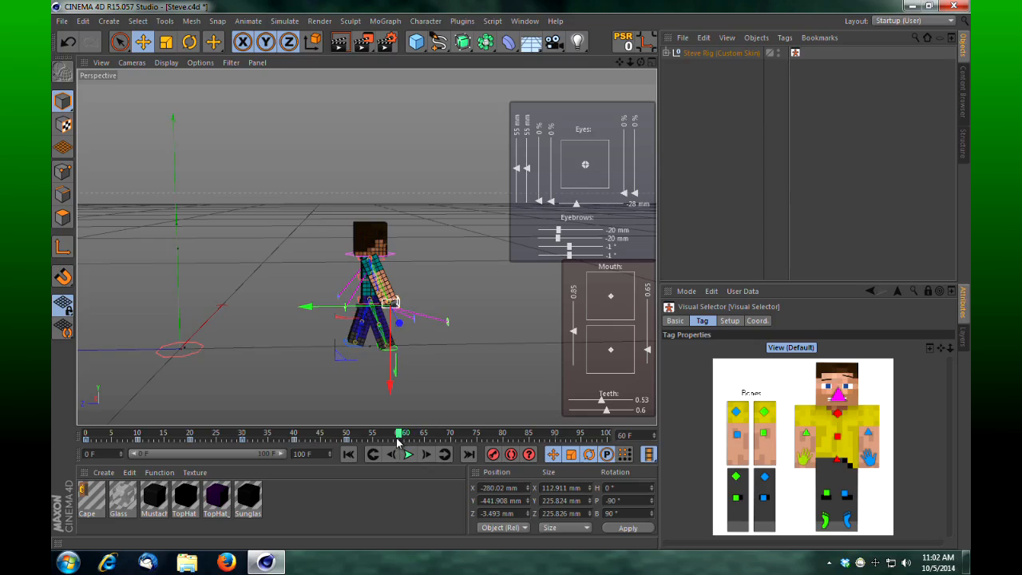
{"action": "left_click_drag", "start_coordinate": [306, 309], "coordinate": [286, 318]}
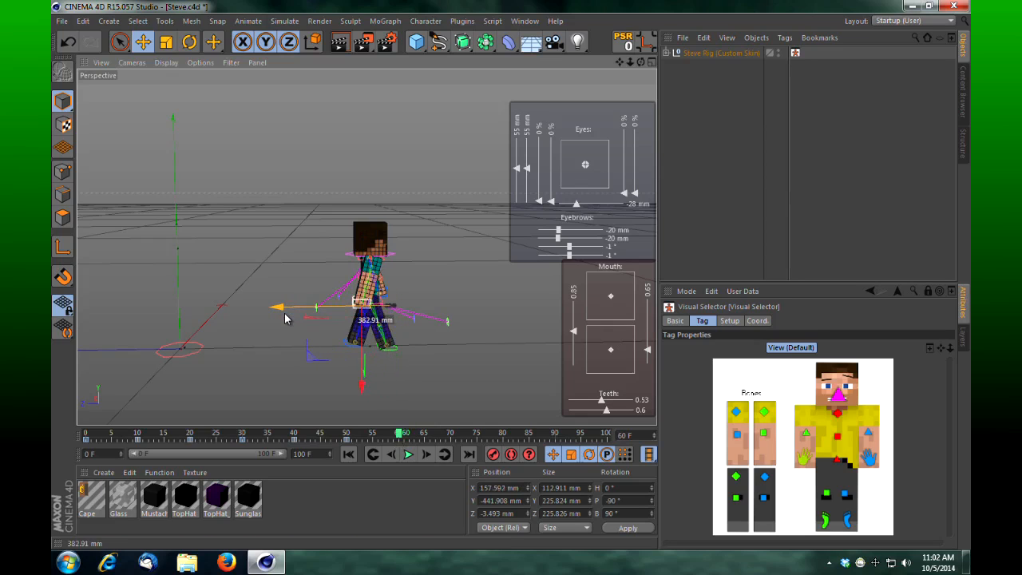
{"action": "left_click", "coordinate": [492, 455]}
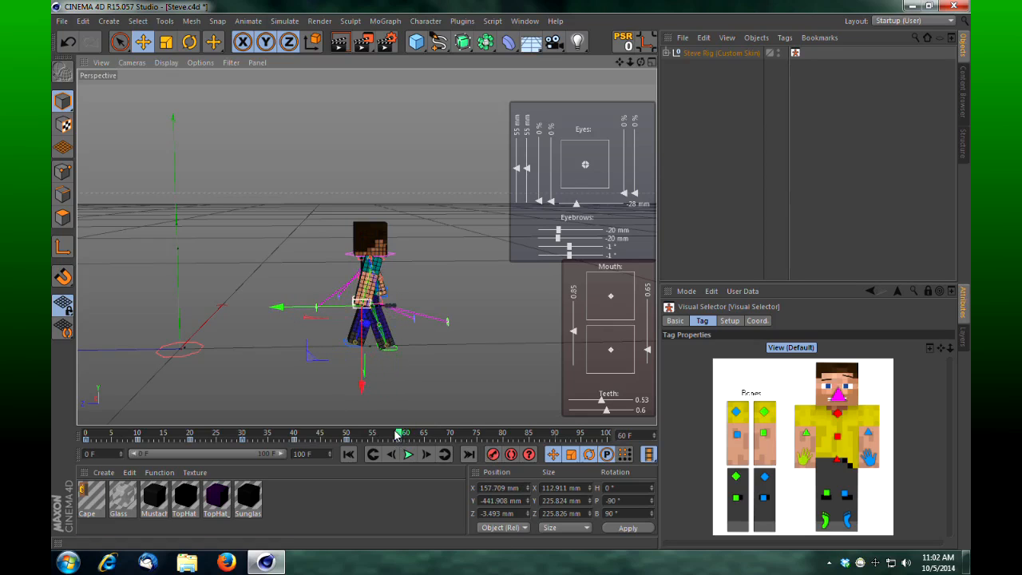
{"action": "left_click_drag", "start_coordinate": [398, 435], "coordinate": [451, 444]}
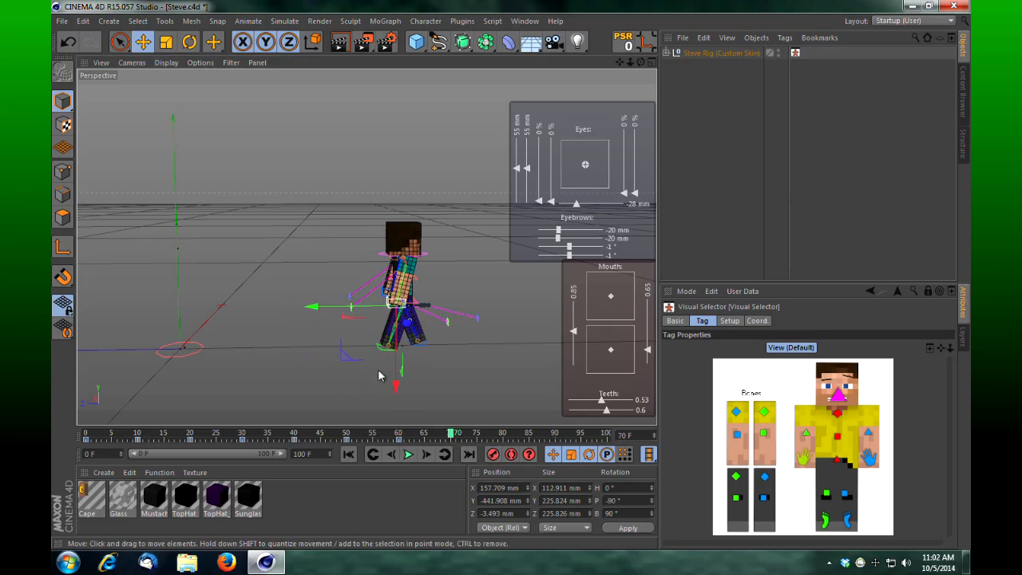
{"action": "left_click_drag", "start_coordinate": [323, 307], "coordinate": [350, 318]}
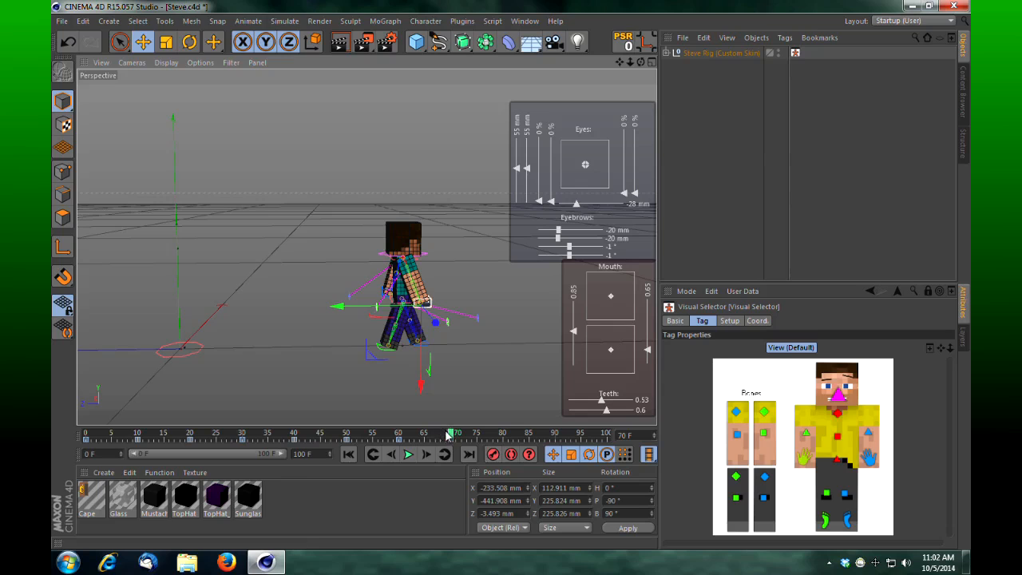
Keyframe the green hand control at X about 173 mm on frame 80 and X about -233 mm on frame 90
{"action": "left_click_drag", "start_coordinate": [451, 435], "coordinate": [503, 437]}
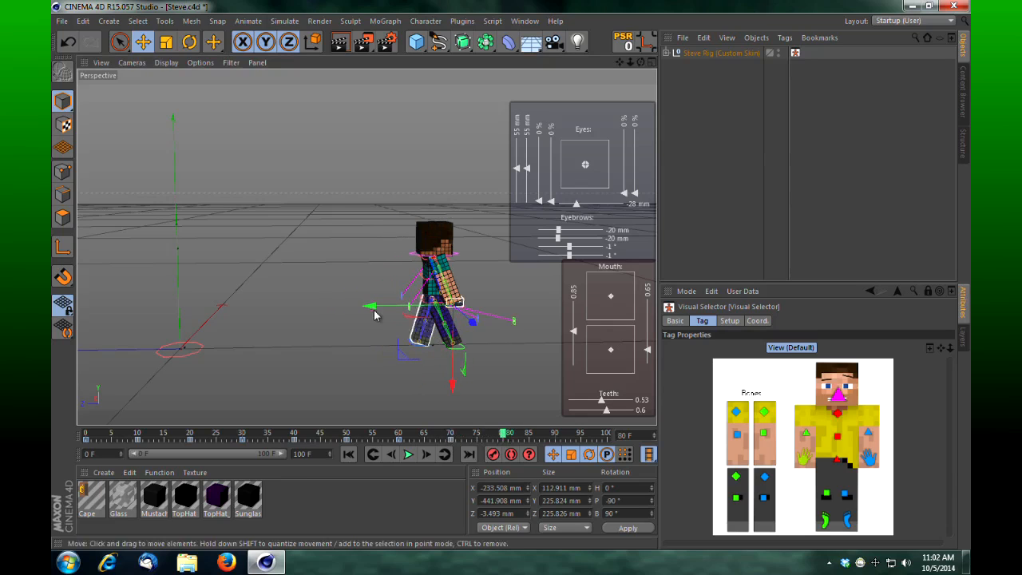
{"action": "left_click_drag", "start_coordinate": [366, 307], "coordinate": [344, 314]}
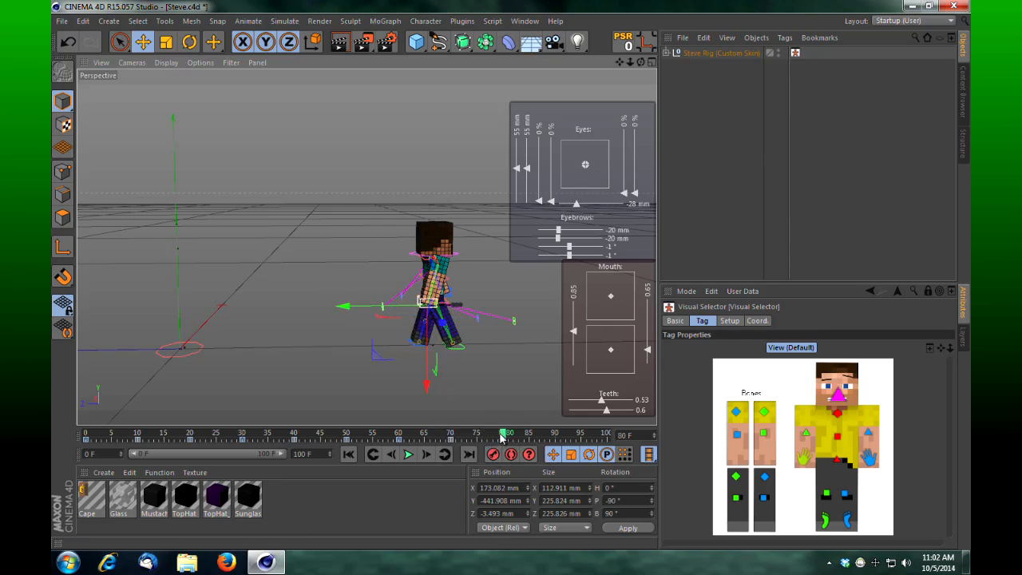
{"action": "left_click_drag", "start_coordinate": [503, 436], "coordinate": [555, 435]}
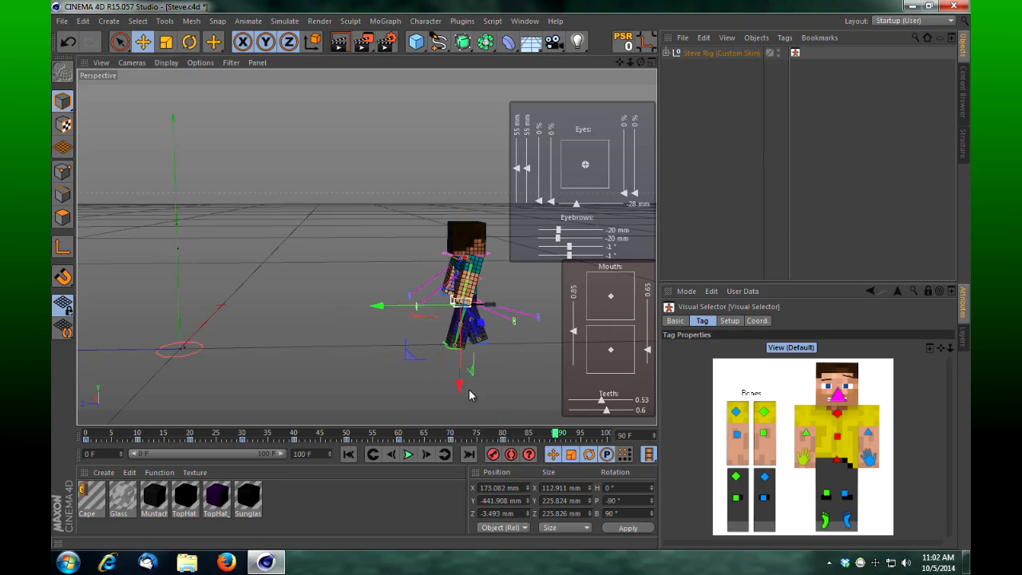
{"action": "left_click_drag", "start_coordinate": [384, 308], "coordinate": [410, 320]}
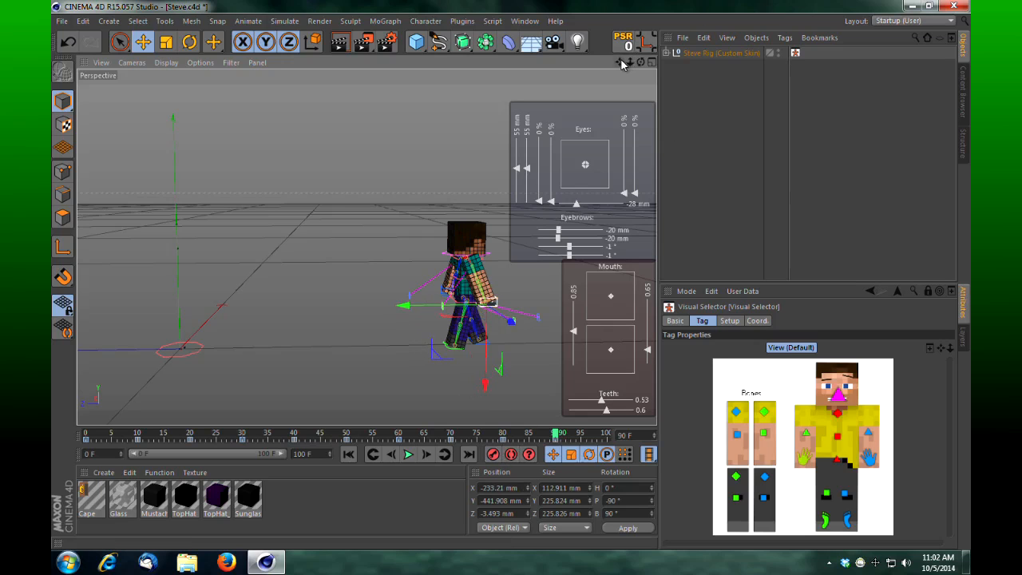
At frame 100, bring the green hand control back beside the body, to X about 12 mm, and keyframe it
{"action": "left_click_drag", "start_coordinate": [621, 63], "coordinate": [511, 278]}
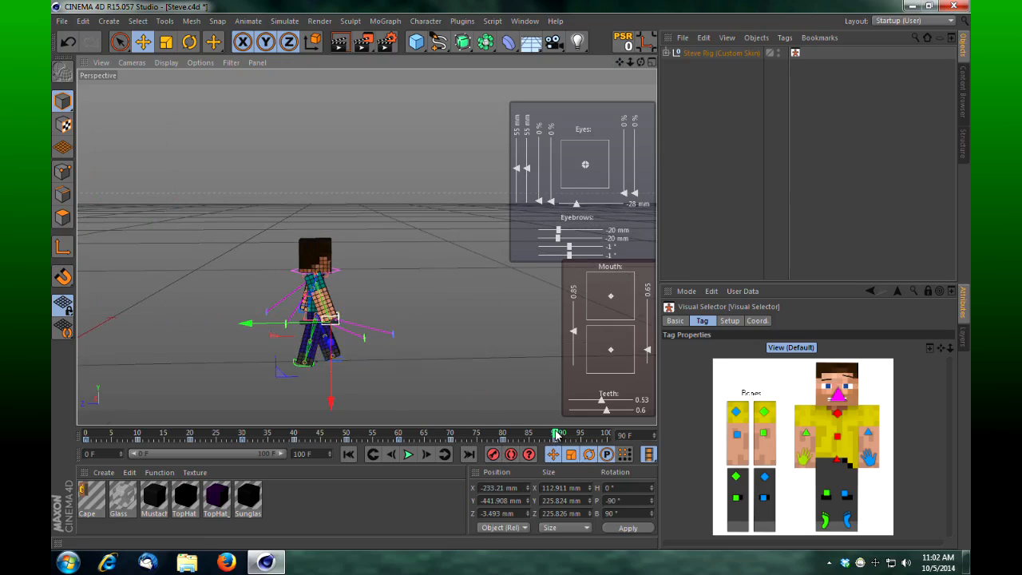
{"action": "left_click_drag", "start_coordinate": [556, 433], "coordinate": [607, 433]}
{"action": "left_click_drag", "start_coordinate": [267, 326], "coordinate": [247, 333]}
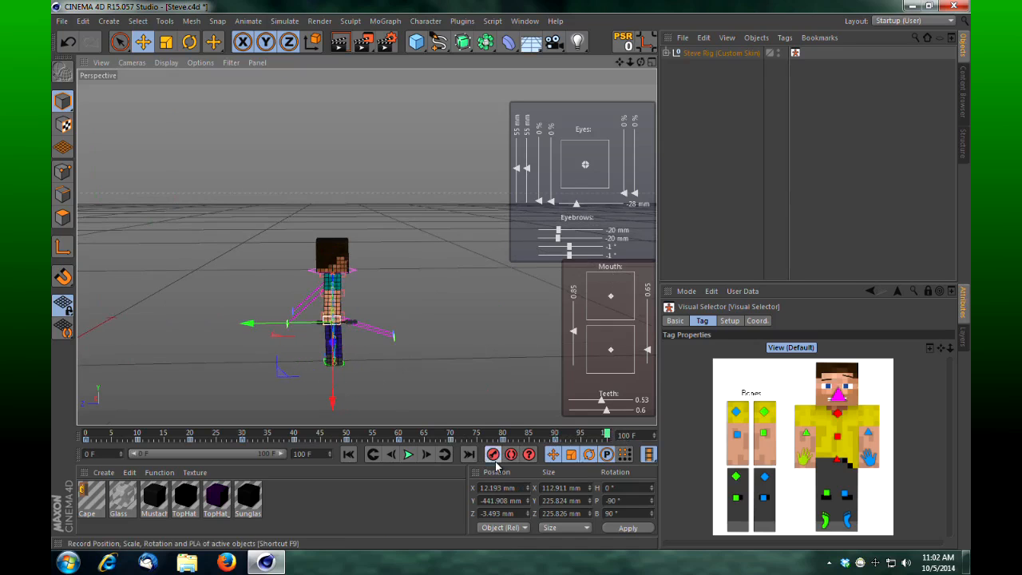
Review the walk in the perspective view from an angle, scrubbing from frame 100 back to frame 0
{"action": "left_click_drag", "start_coordinate": [633, 62], "coordinate": [509, 275]}
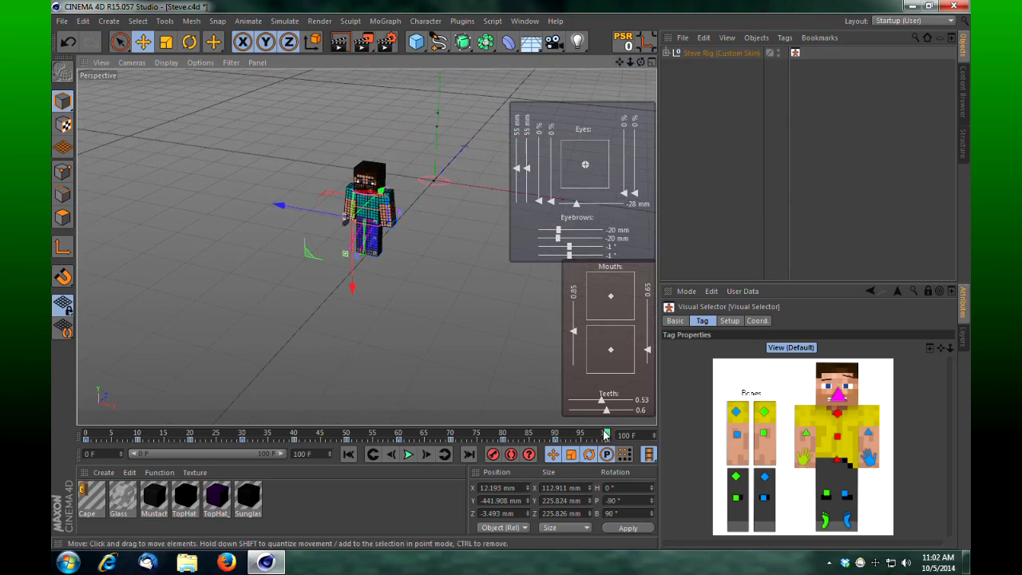
{"action": "left_click_drag", "start_coordinate": [605, 435], "coordinate": [51, 445]}
{"action": "left_click_drag", "start_coordinate": [630, 62], "coordinate": [507, 276]}
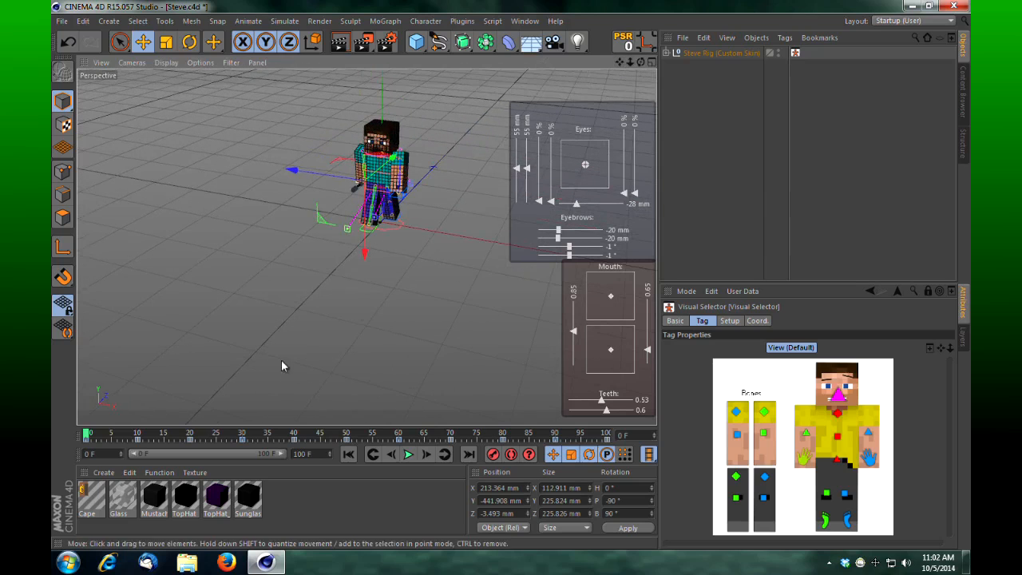
{"action": "left_click_drag", "start_coordinate": [87, 433], "coordinate": [69, 445]}
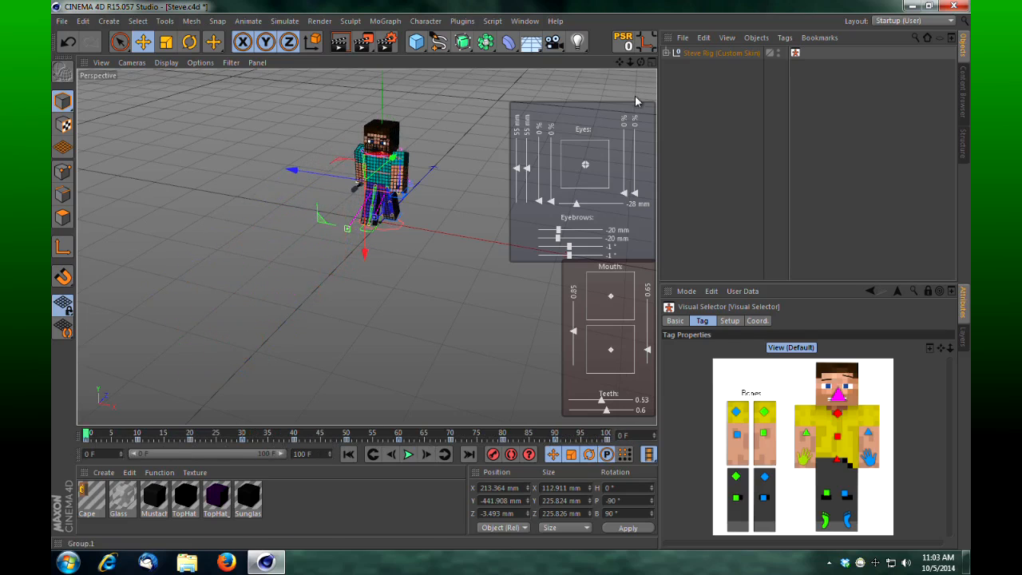
Maximize the Right view and scrub through the first frames to examine the leg poses, returning to frame 0
{"action": "left_click", "coordinate": [651, 62]}
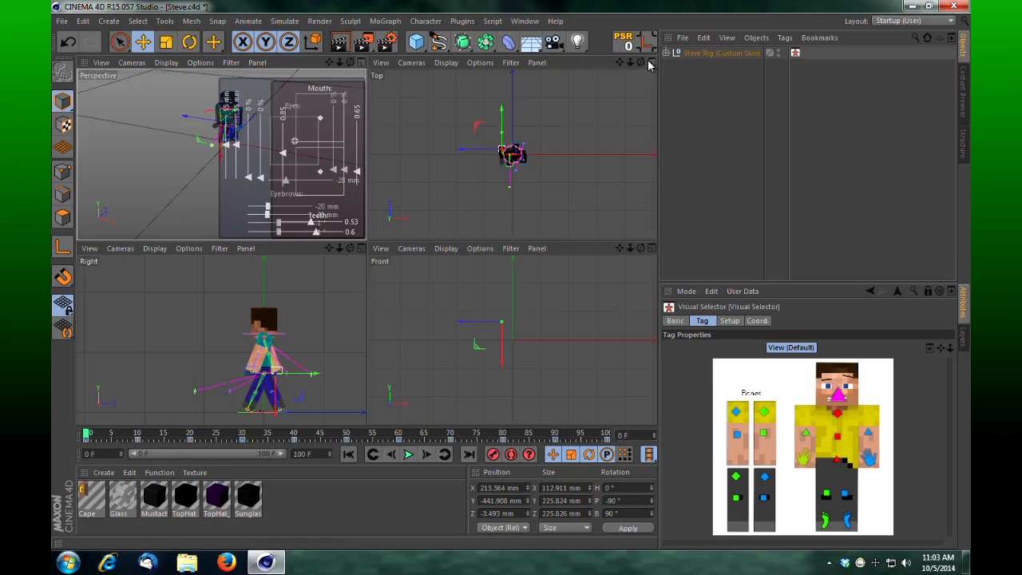
{"action": "left_click", "coordinate": [365, 248]}
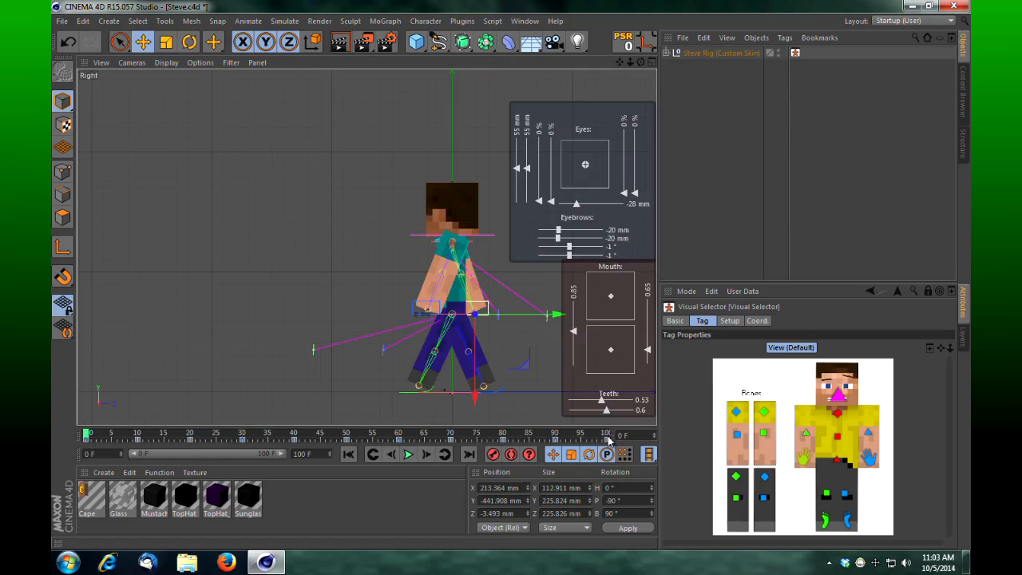
{"action": "mouse_move", "coordinate": [90, 437]}
{"action": "left_mouse_down"}
{"action": "mouse_move", "coordinate": [132, 436]}
{"action": "mouse_move", "coordinate": [86, 438]}
{"action": "left_mouse_up"}
{"action": "left_click_drag", "start_coordinate": [87, 451], "coordinate": [119, 454]}
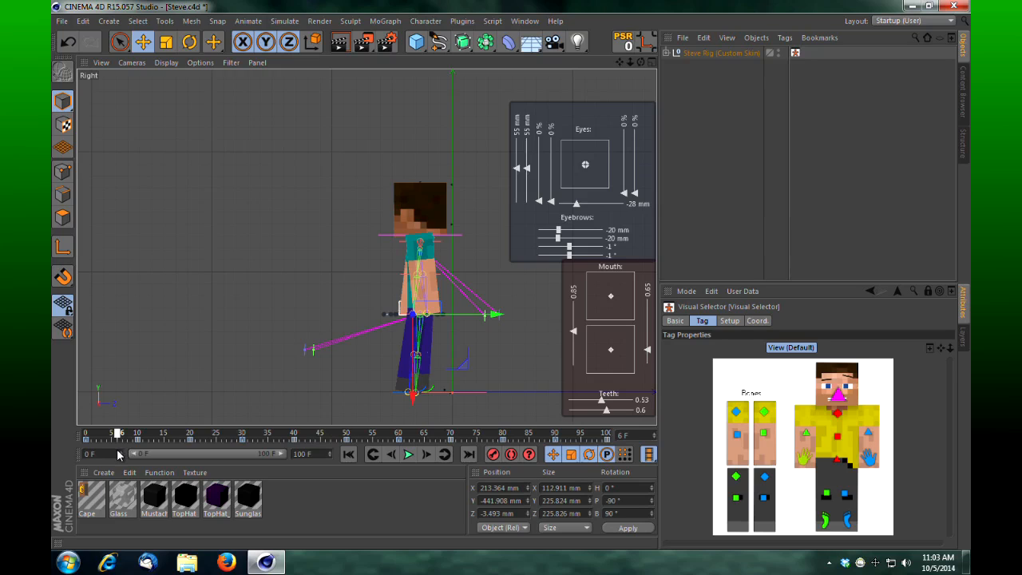
{"action": "left_click_drag", "start_coordinate": [117, 449], "coordinate": [62, 447]}
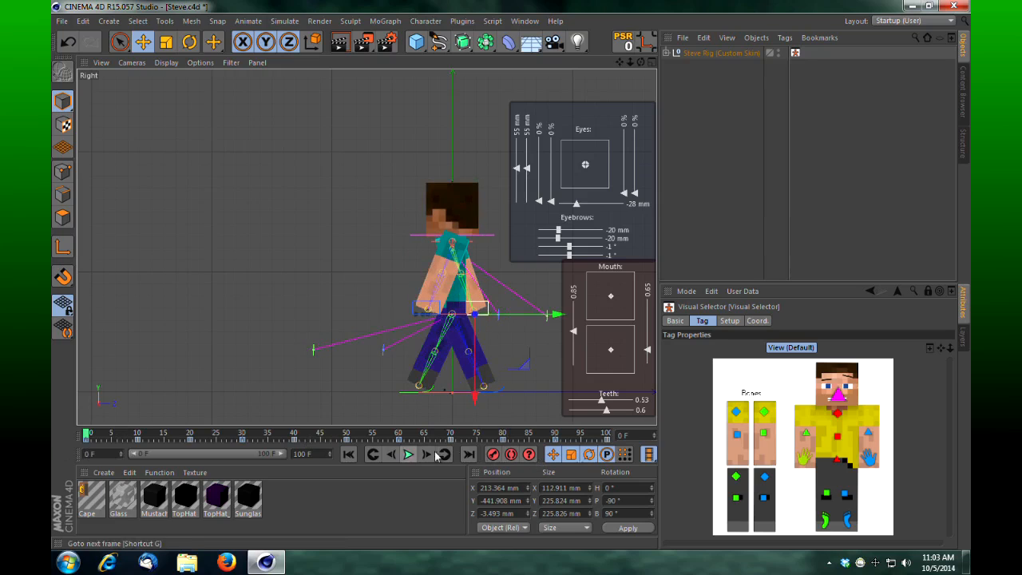
Lower the hip control and keyframe it at Y about 713 mm on frame 0 and Y about 719 mm on frame 10
{"action": "left_click", "coordinate": [837, 462]}
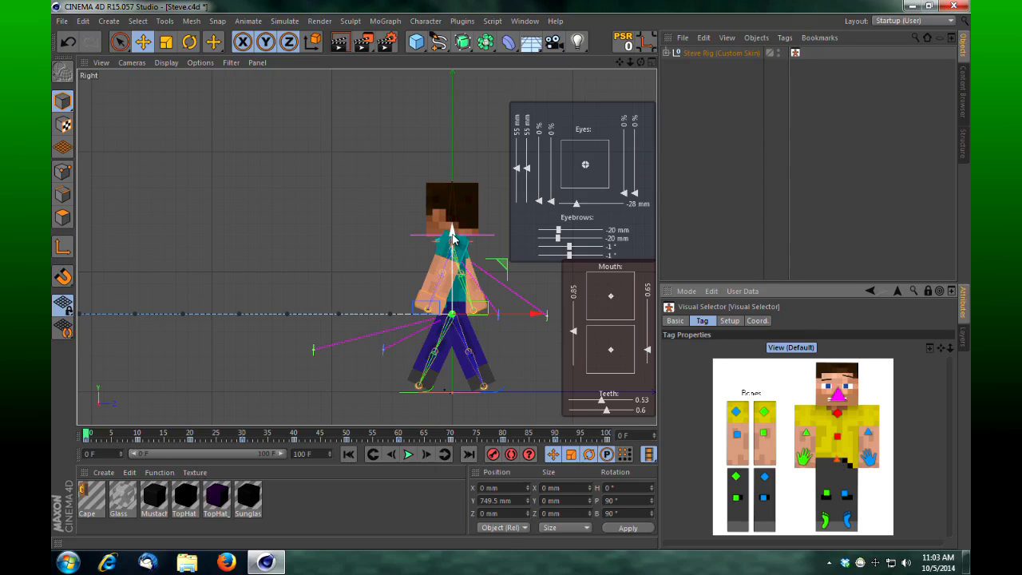
{"action": "left_click_drag", "start_coordinate": [452, 236], "coordinate": [452, 244]}
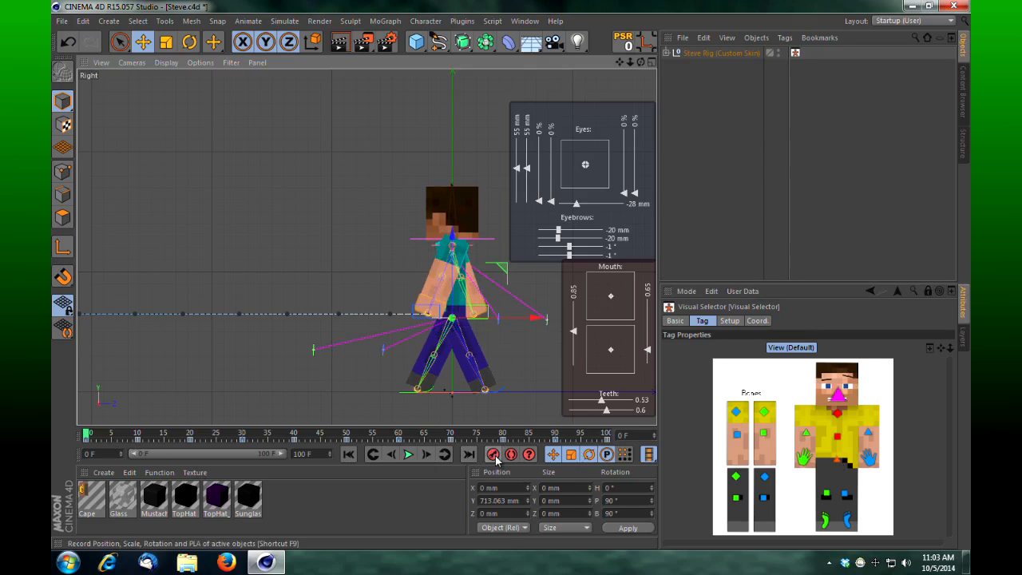
{"action": "left_click_drag", "start_coordinate": [87, 436], "coordinate": [139, 447]}
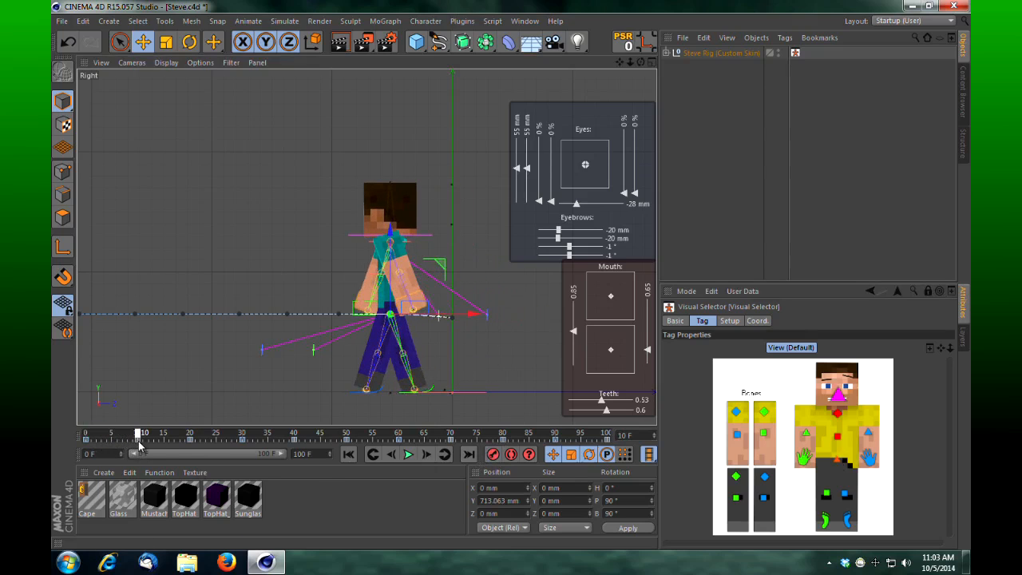
{"action": "left_click", "coordinate": [390, 236]}
{"action": "left_click_drag", "start_coordinate": [389, 231], "coordinate": [393, 238]}
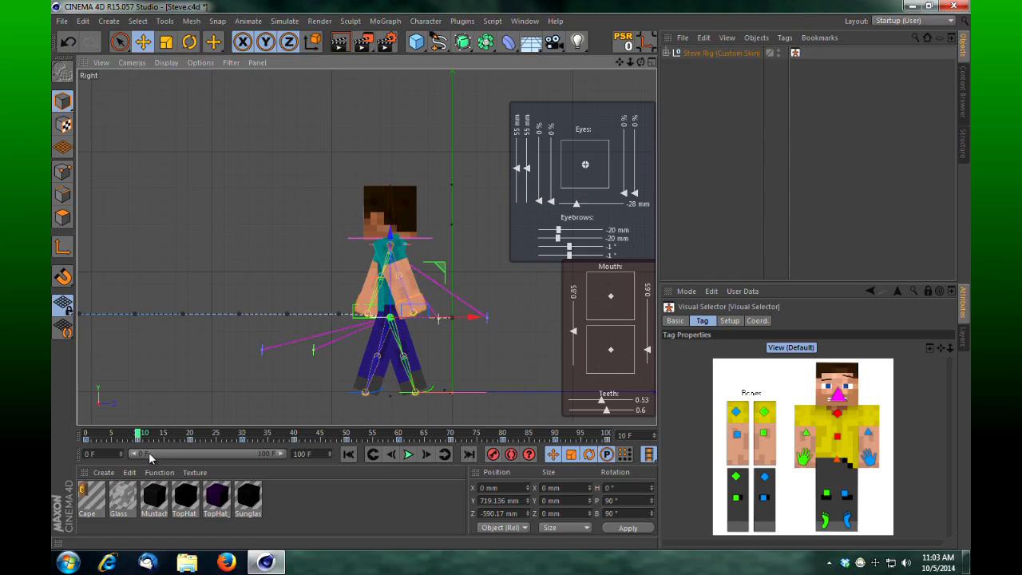
Keyframe the hip control lowered to Y about 725 mm on frame 20 and Y about 707 mm on frame 30
{"action": "left_click_drag", "start_coordinate": [140, 435], "coordinate": [190, 435]}
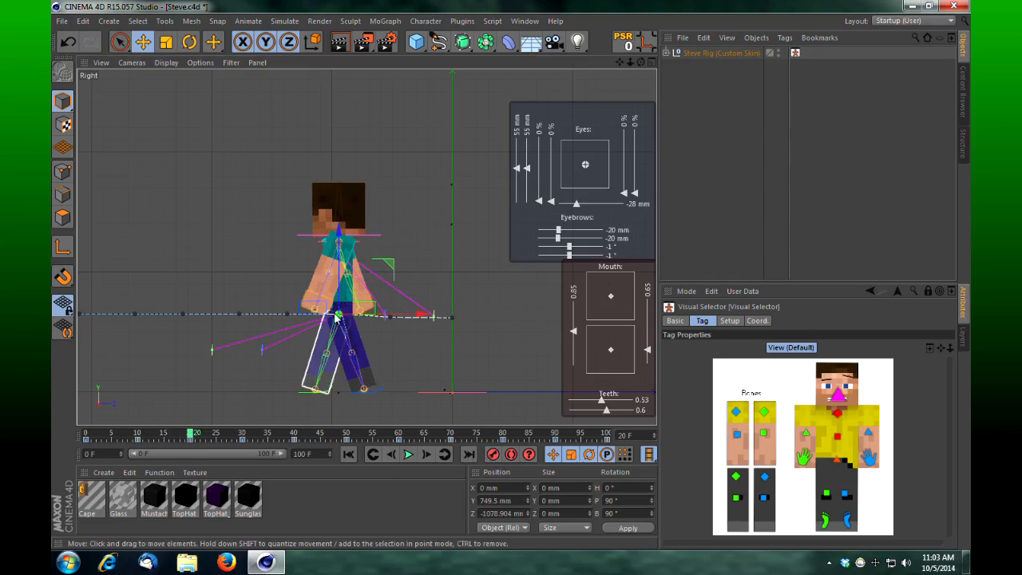
{"action": "left_click_drag", "start_coordinate": [343, 236], "coordinate": [344, 240]}
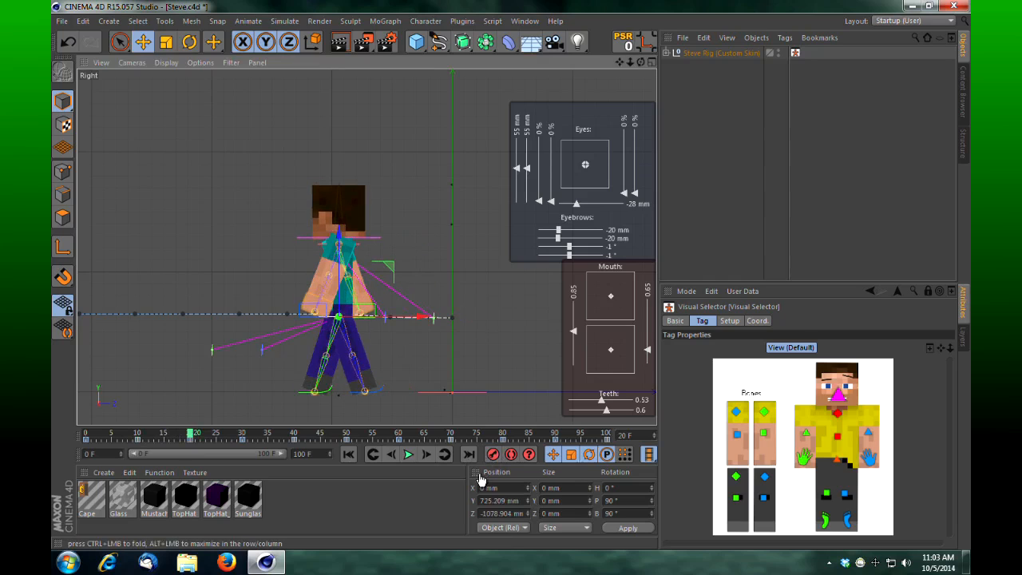
{"action": "left_click", "coordinate": [494, 454]}
{"action": "left_click_drag", "start_coordinate": [191, 435], "coordinate": [244, 441]}
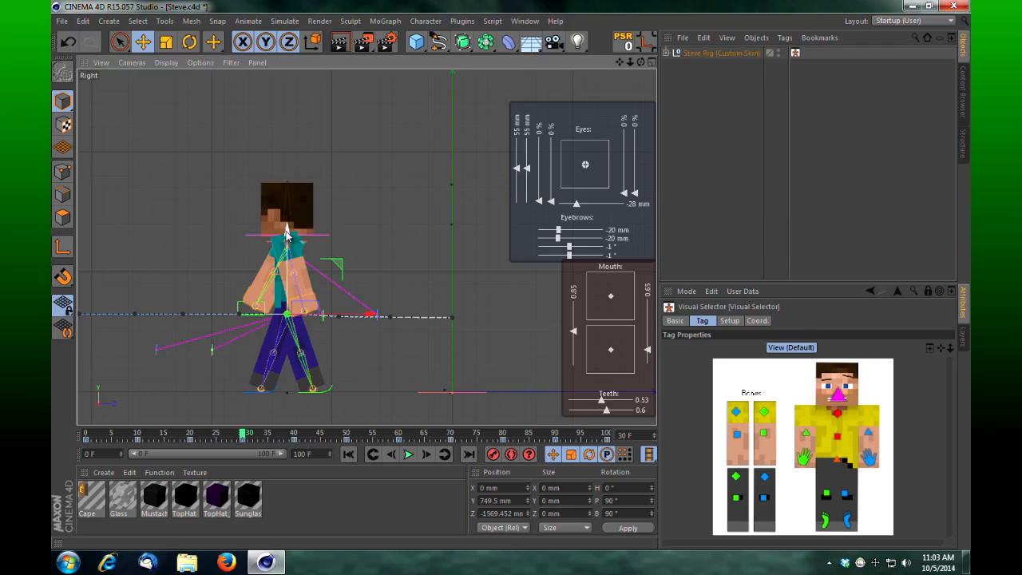
{"action": "left_click_drag", "start_coordinate": [285, 235], "coordinate": [286, 240]}
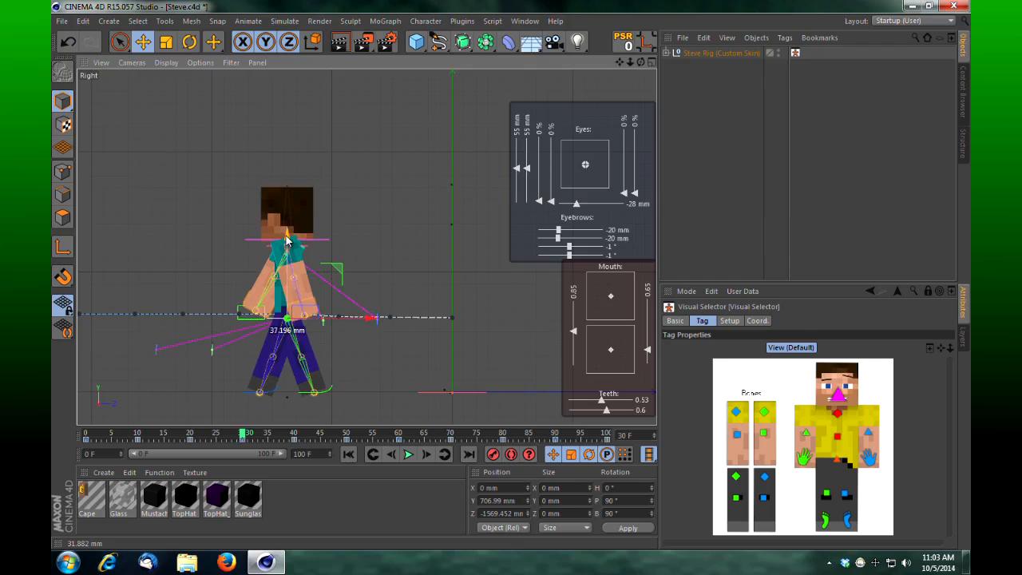
{"action": "left_click", "coordinate": [494, 454]}
Keyframe the hip control lowered to Y about 713 mm on frame 40 and Y about 725 mm on frame 50
{"action": "left_click_drag", "start_coordinate": [245, 433], "coordinate": [295, 444]}
{"action": "left_click_drag", "start_coordinate": [238, 236], "coordinate": [238, 240]}
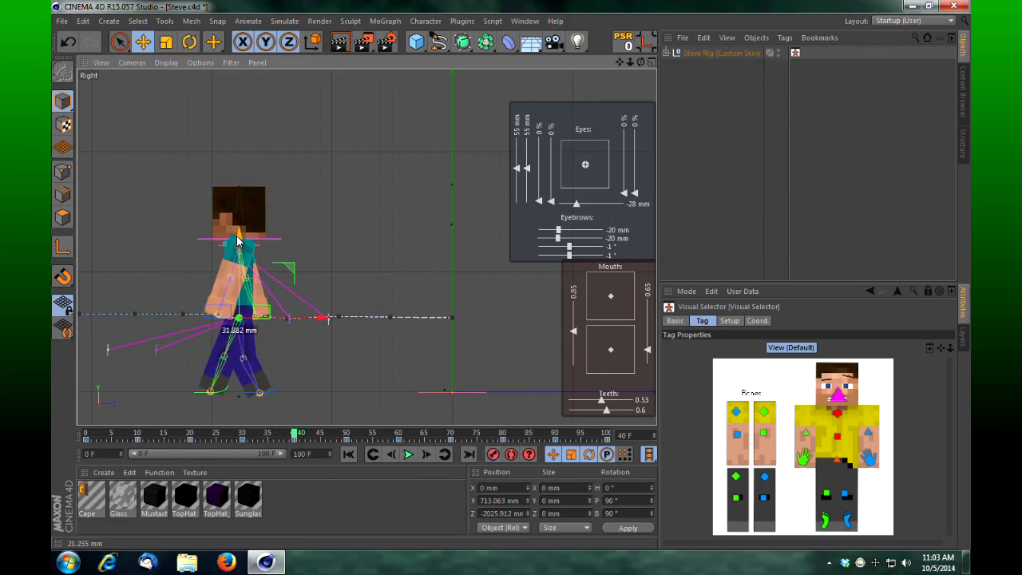
{"action": "left_click", "coordinate": [492, 454]}
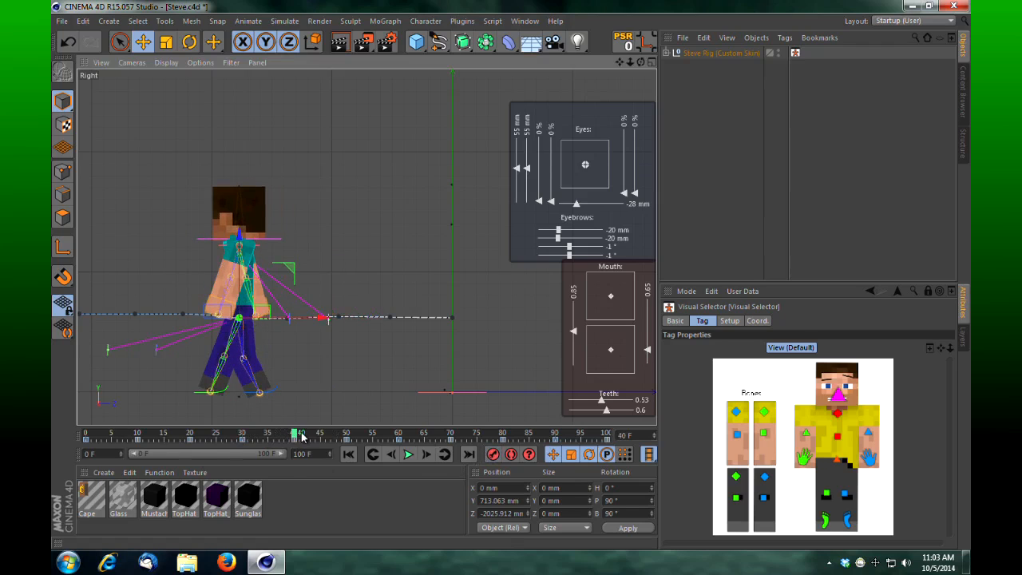
{"action": "left_click_drag", "start_coordinate": [298, 436], "coordinate": [349, 436]}
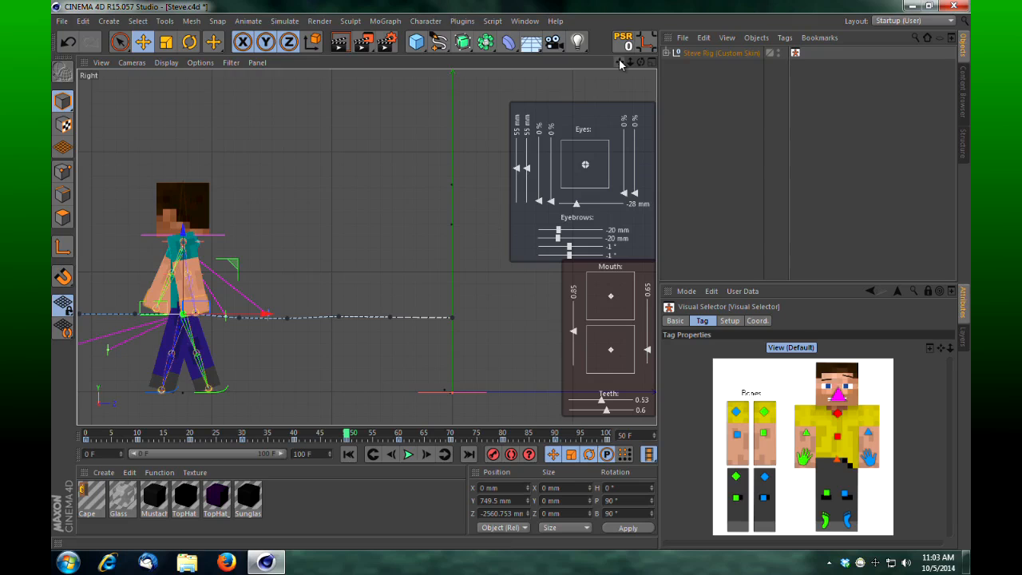
{"action": "left_click_drag", "start_coordinate": [620, 62], "coordinate": [511, 276]}
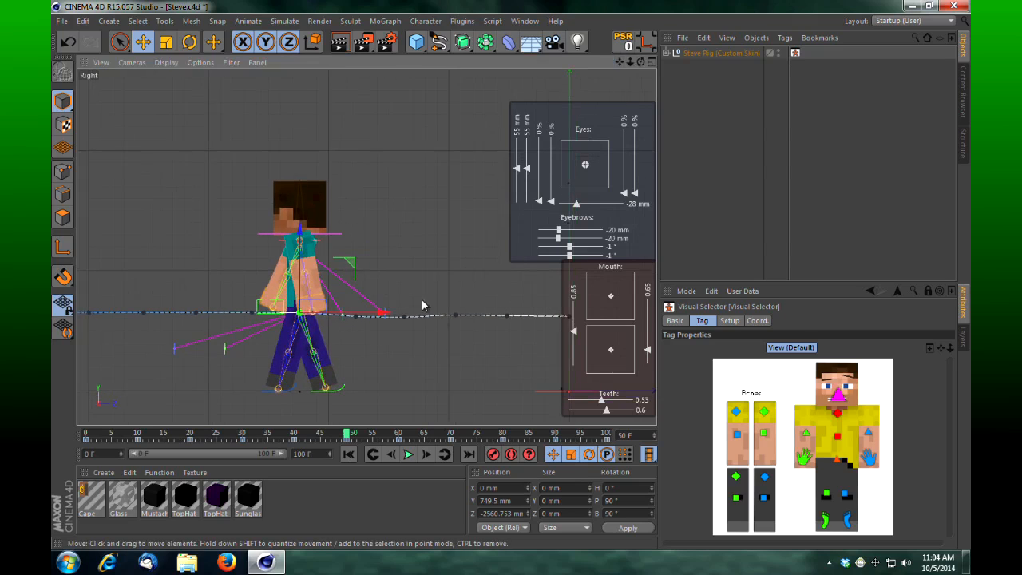
{"action": "left_click_drag", "start_coordinate": [301, 230], "coordinate": [302, 233]}
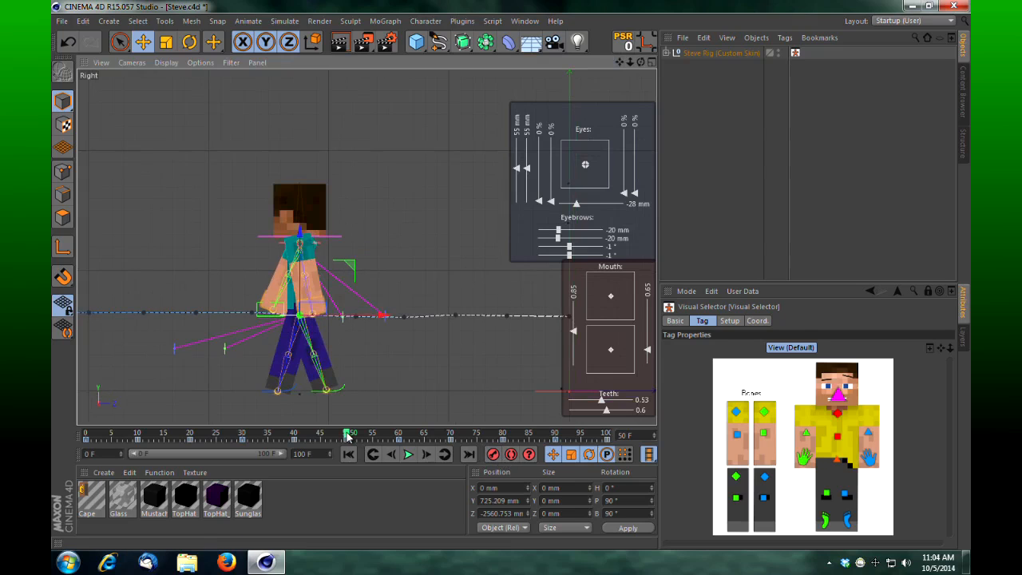
Keyframe the hip control lowered to Y about 731 mm on frame 60 and Y about 710 mm on frame 70
{"action": "left_click_drag", "start_coordinate": [348, 435], "coordinate": [399, 435]}
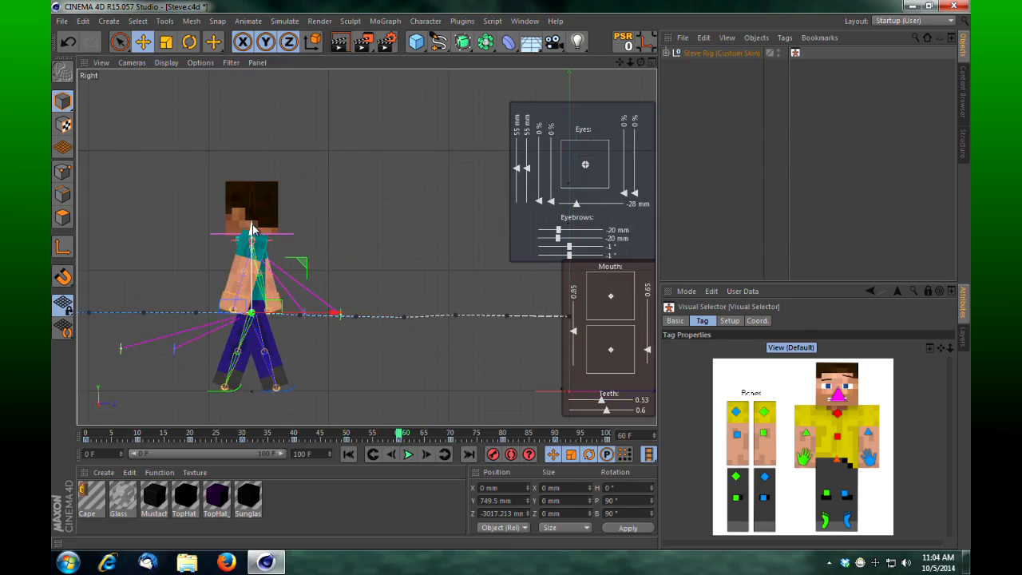
{"action": "left_click_drag", "start_coordinate": [252, 230], "coordinate": [251, 233]}
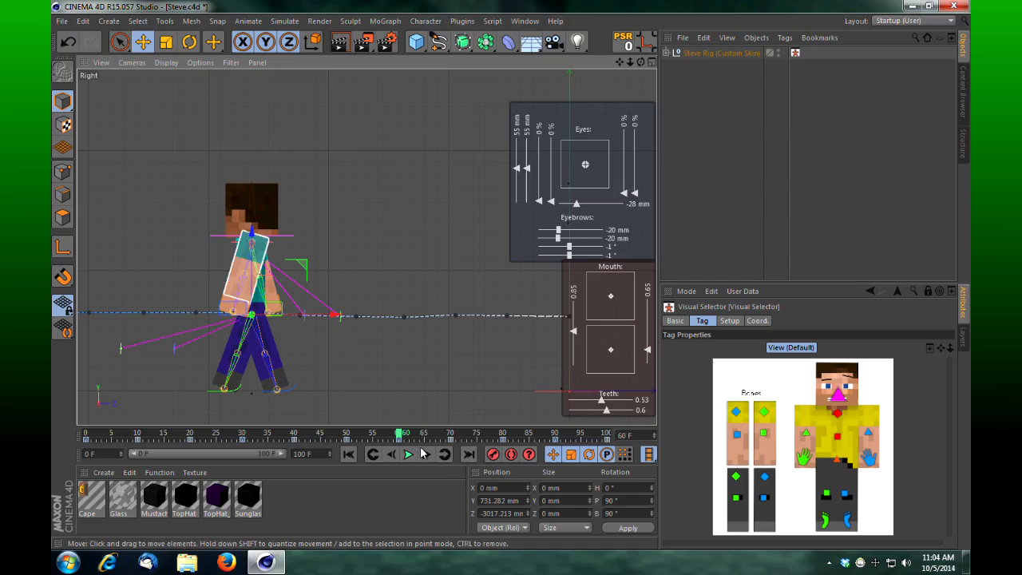
{"action": "left_click", "coordinate": [493, 455]}
{"action": "left_click_drag", "start_coordinate": [400, 434], "coordinate": [452, 436]}
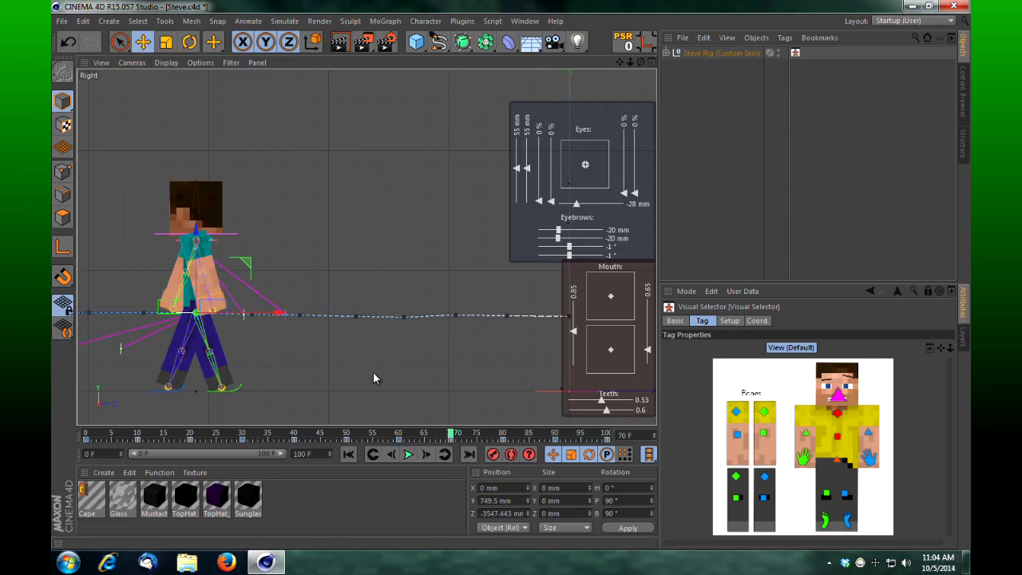
{"action": "left_click_drag", "start_coordinate": [196, 230], "coordinate": [196, 236]}
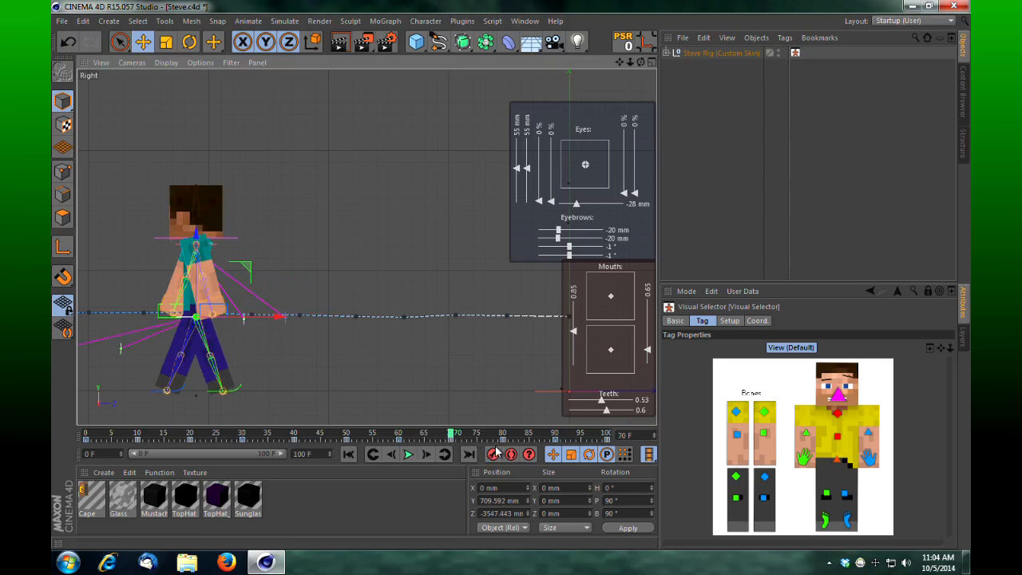
{"action": "left_click", "coordinate": [496, 454]}
Keyframe the hip control lowered to Y about 713 mm on frame 80 and Y about 725 mm on frame 90
{"action": "left_click_drag", "start_coordinate": [452, 438], "coordinate": [504, 436]}
{"action": "left_click_drag", "start_coordinate": [143, 230], "coordinate": [146, 236]}
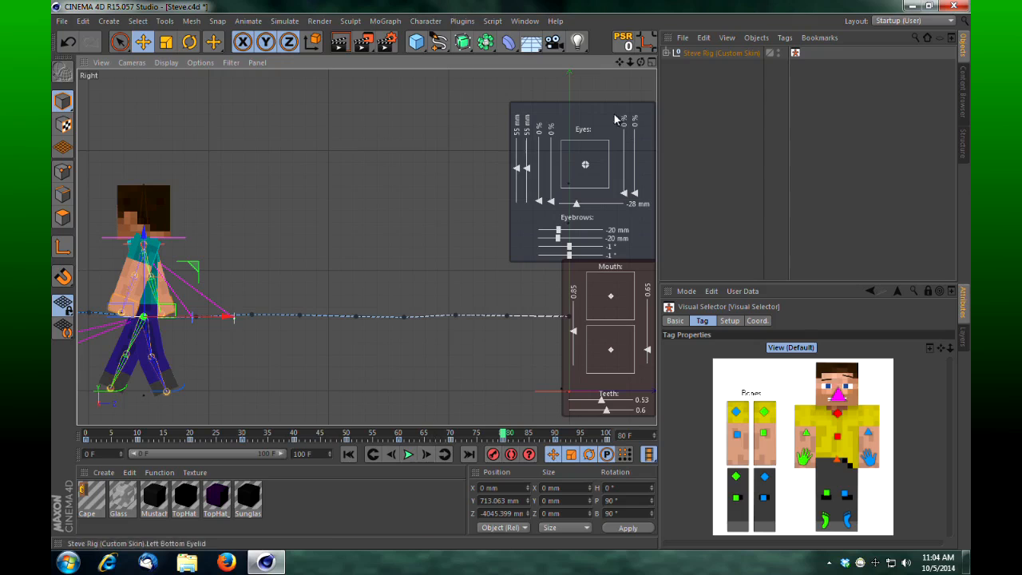
{"action": "left_click_drag", "start_coordinate": [619, 62], "coordinate": [511, 275]}
{"action": "left_click_drag", "start_coordinate": [498, 441], "coordinate": [556, 445]}
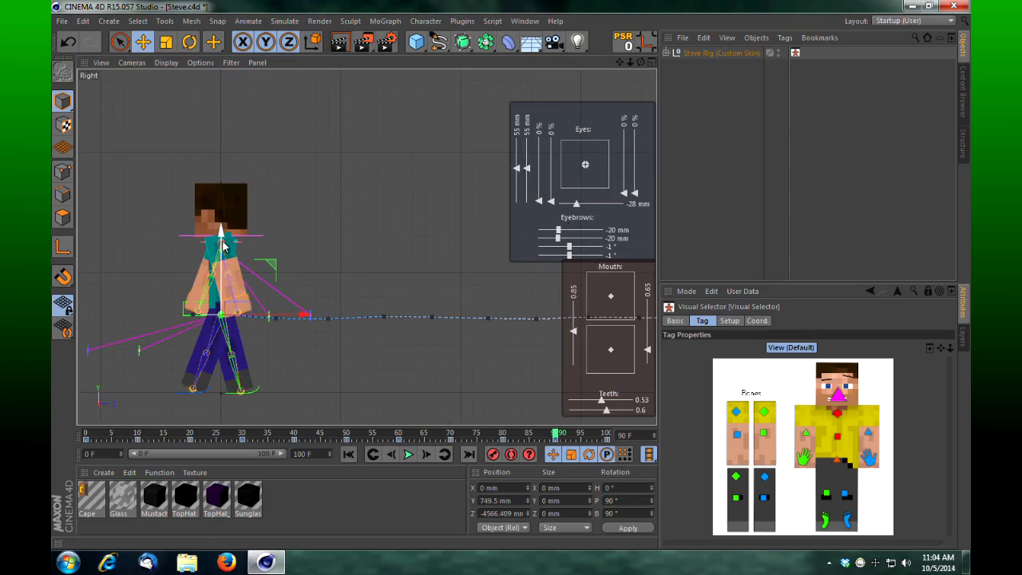
{"action": "left_click_drag", "start_coordinate": [222, 234], "coordinate": [223, 237]}
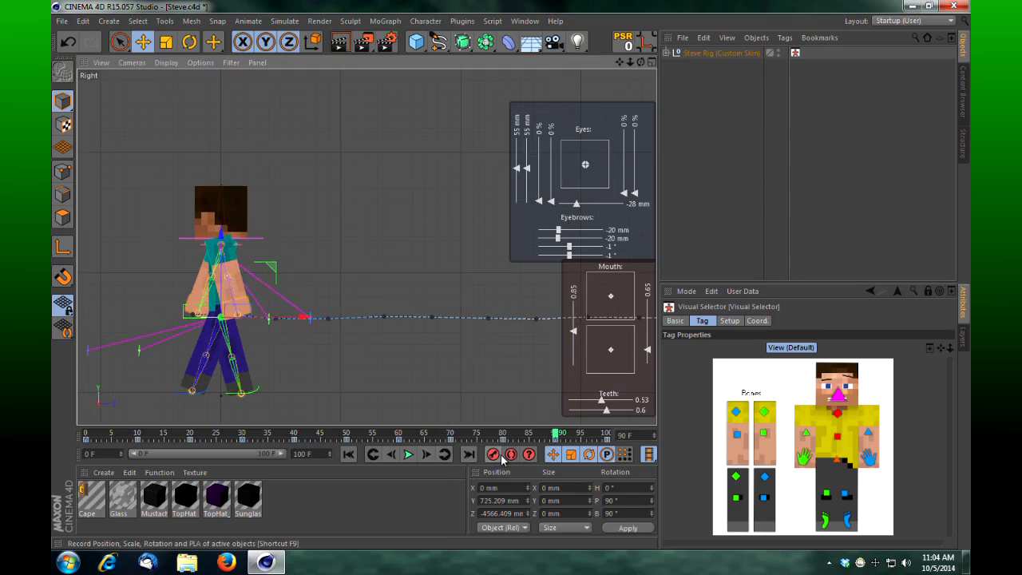
{"action": "left_click", "coordinate": [494, 455]}
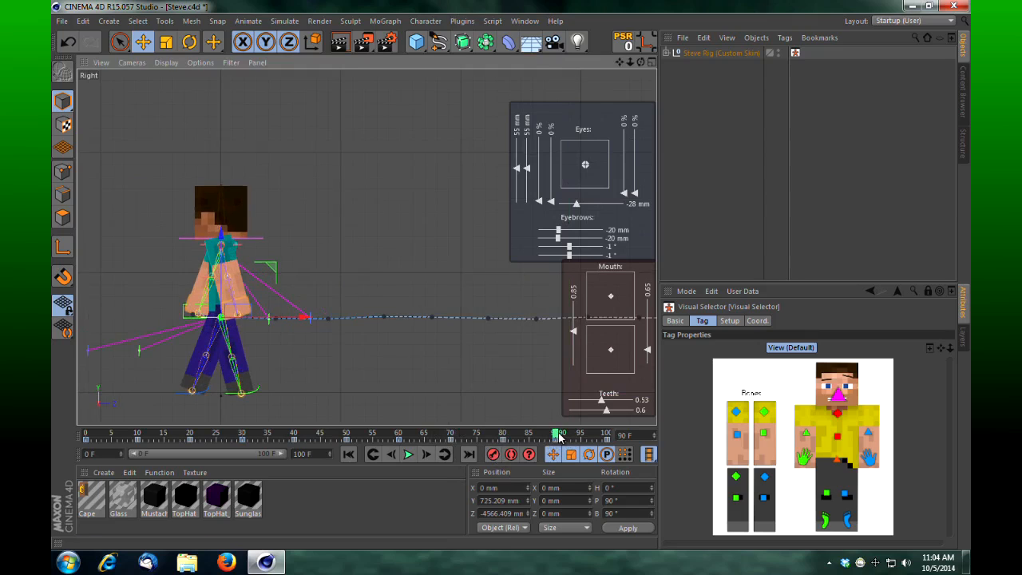
Check the pose on frame 100, and keyframe the hip control raised to Y about 752 mm on frame 95
{"action": "left_click_drag", "start_coordinate": [559, 435], "coordinate": [619, 441]}
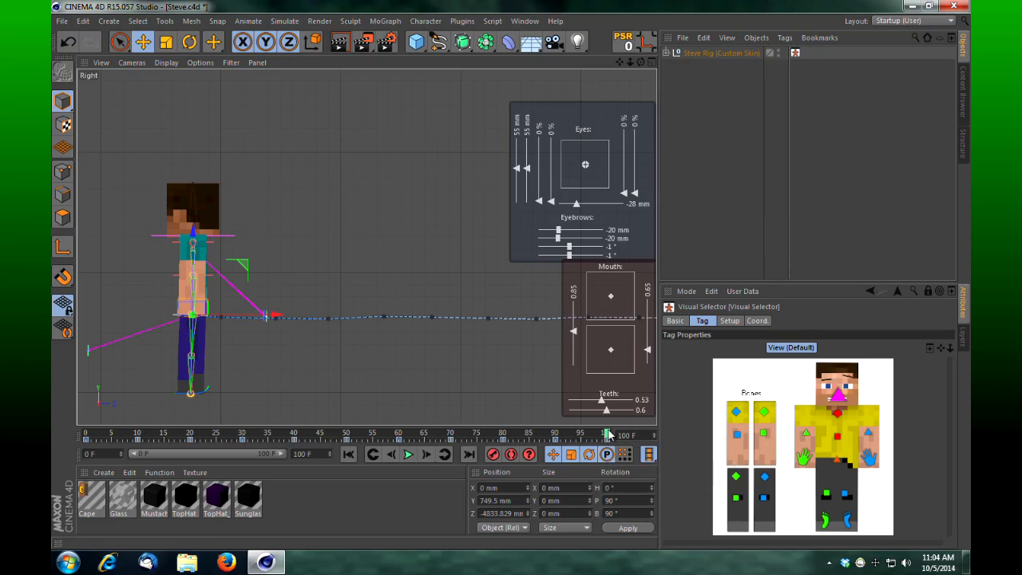
{"action": "mouse_move", "coordinate": [612, 436]}
{"action": "left_mouse_down"}
{"action": "mouse_move", "coordinate": [537, 449]}
{"action": "mouse_move", "coordinate": [615, 452]}
{"action": "left_mouse_up"}
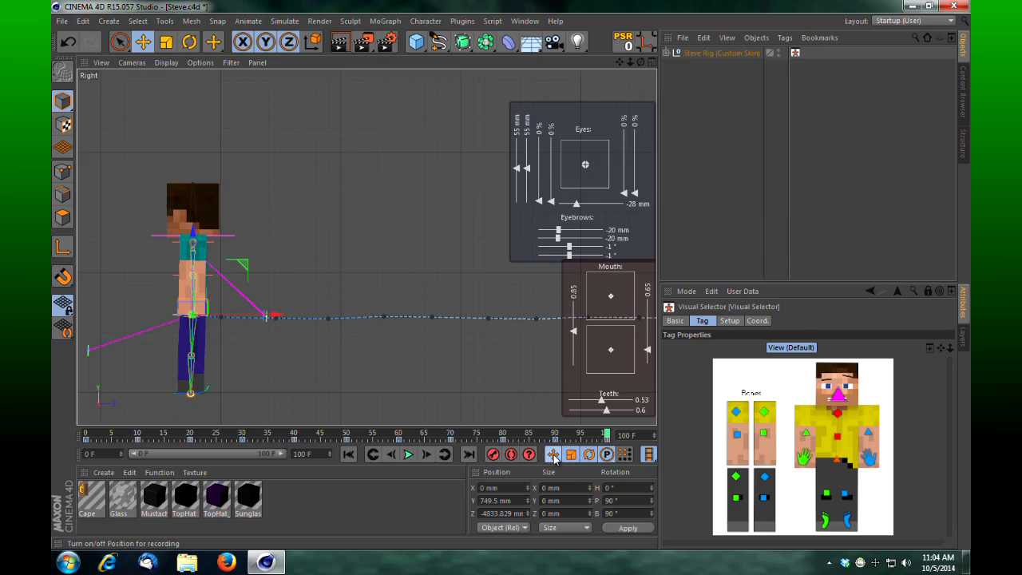
{"action": "left_click_drag", "start_coordinate": [607, 435], "coordinate": [581, 441]}
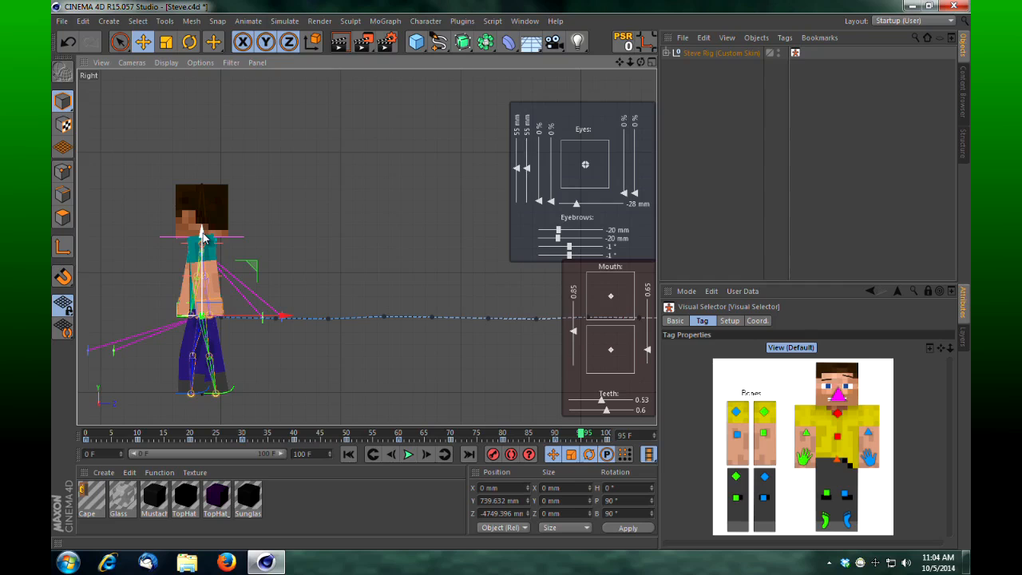
{"action": "left_click_drag", "start_coordinate": [204, 238], "coordinate": [203, 236]}
{"action": "left_click", "coordinate": [496, 457]}
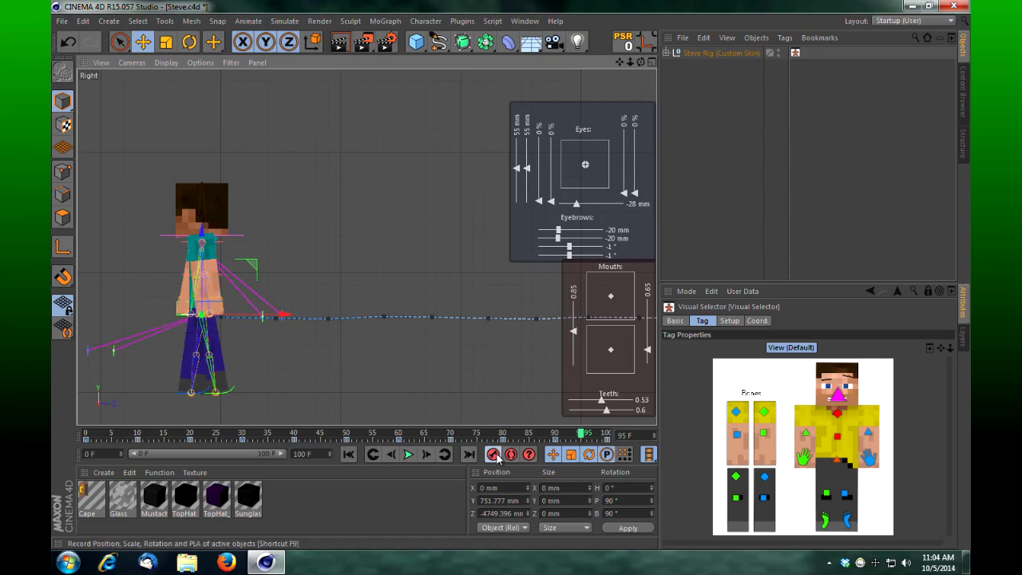
Keyframe the hip control raised to Y about 747 mm on frame 85 and Y about 751 mm on frame 75
{"action": "left_click_drag", "start_coordinate": [581, 436], "coordinate": [530, 437]}
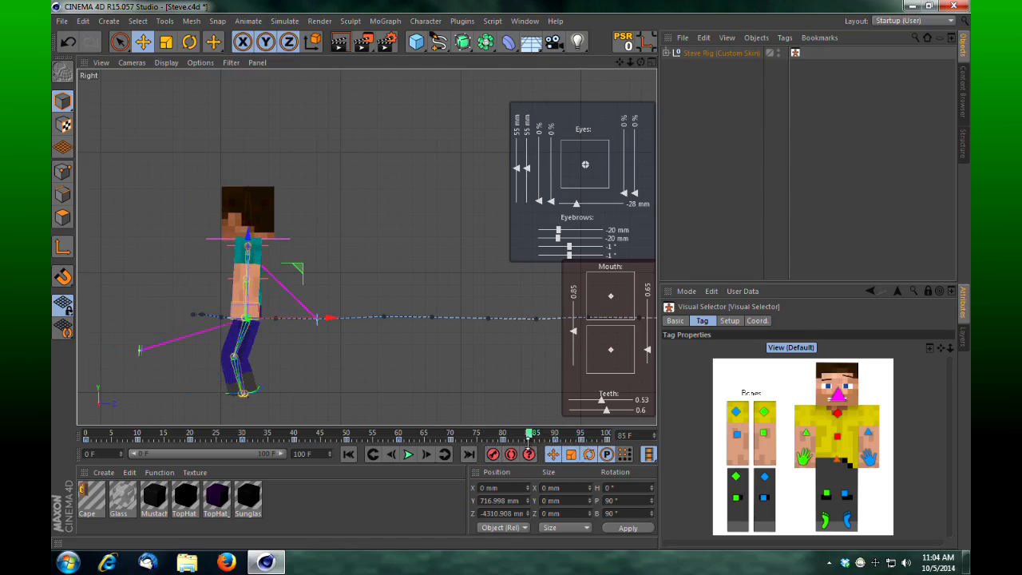
{"action": "left_click_drag", "start_coordinate": [248, 236], "coordinate": [248, 232]}
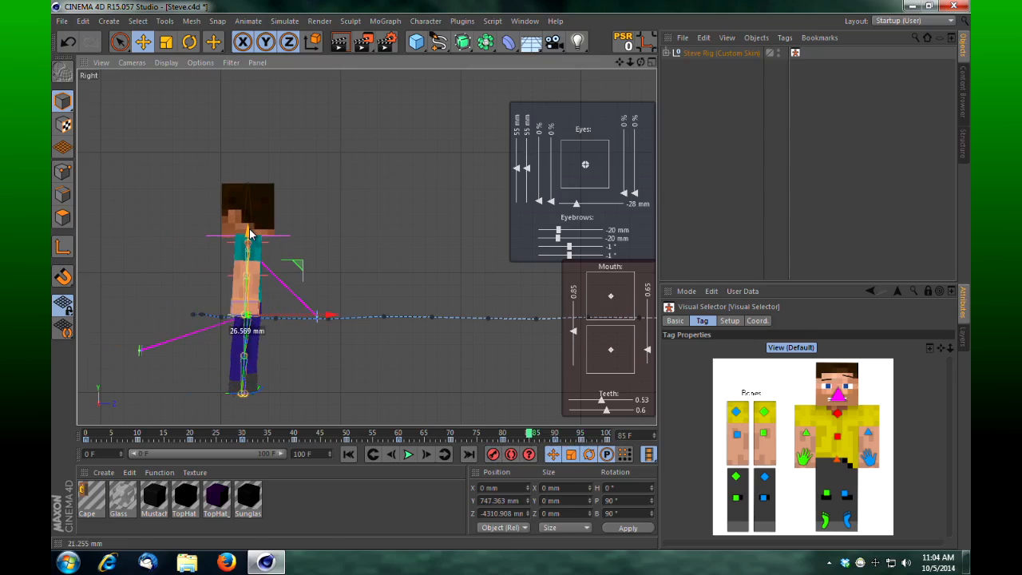
{"action": "left_click", "coordinate": [494, 456]}
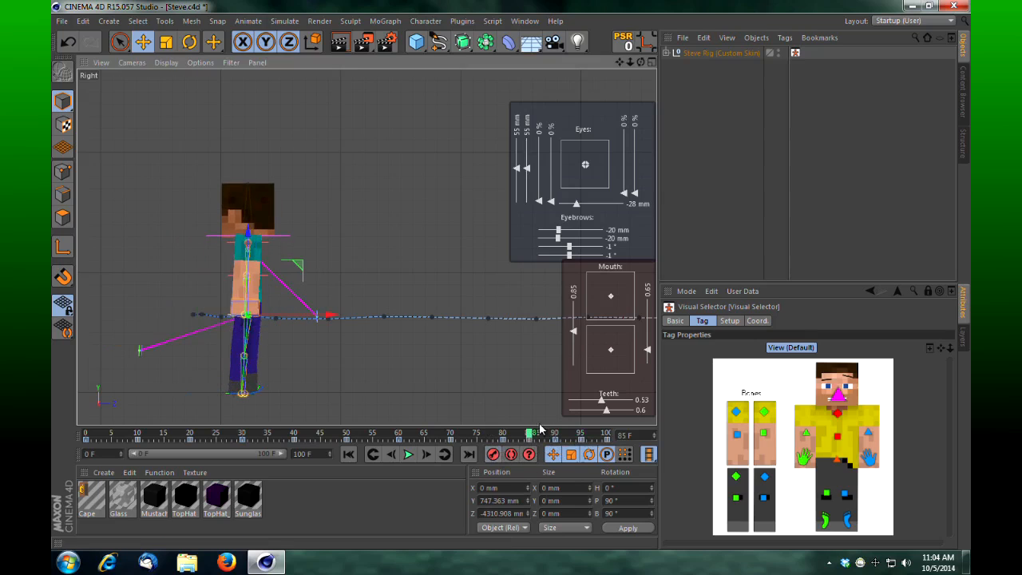
{"action": "left_click_drag", "start_coordinate": [527, 438], "coordinate": [478, 449]}
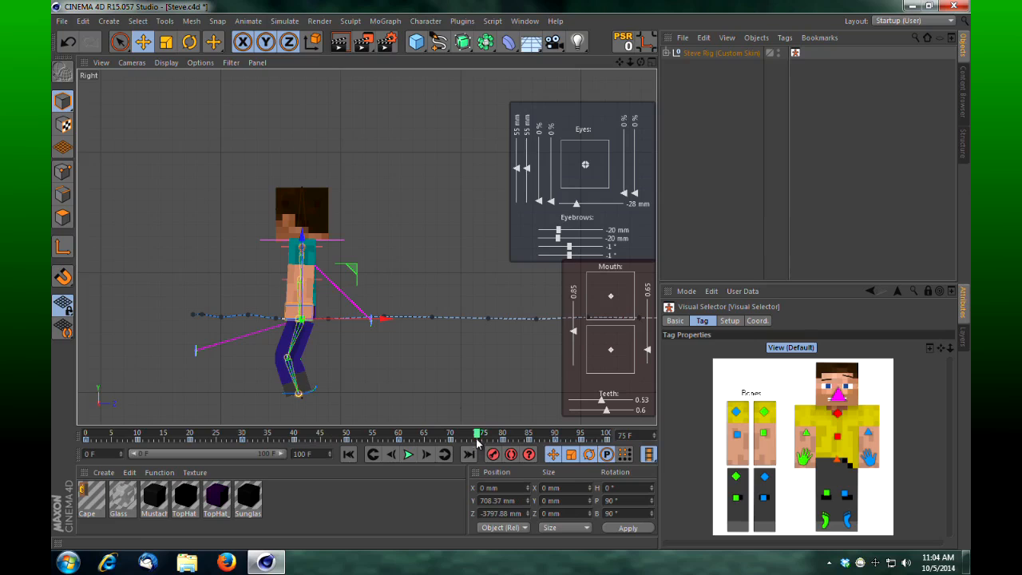
{"action": "left_click_drag", "start_coordinate": [302, 240], "coordinate": [301, 235]}
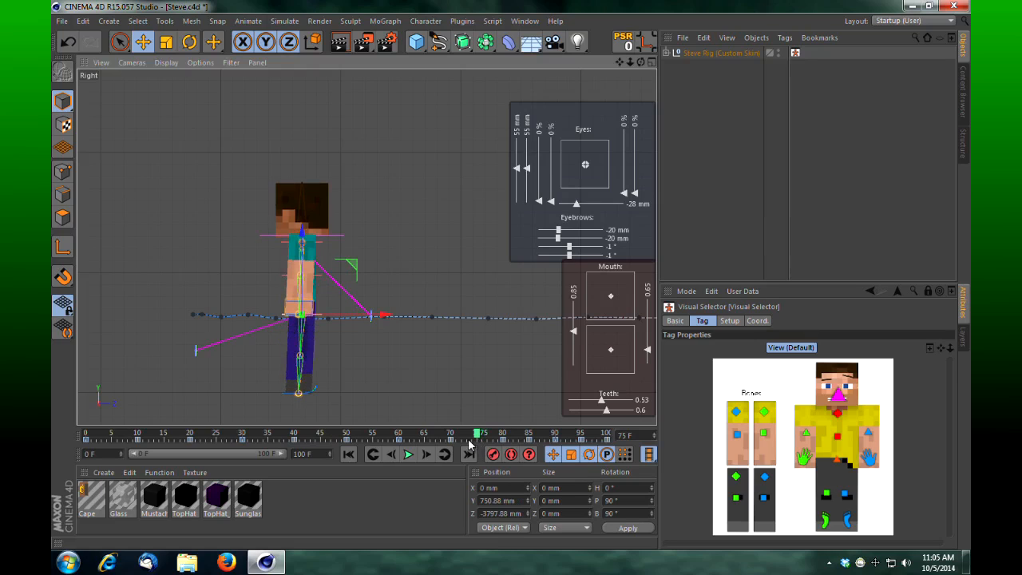
Keyframe the hip control raised to Y about 758 mm on frame 65 and Y about 757 mm on frame 55
{"action": "left_click_drag", "start_coordinate": [477, 433], "coordinate": [426, 438]}
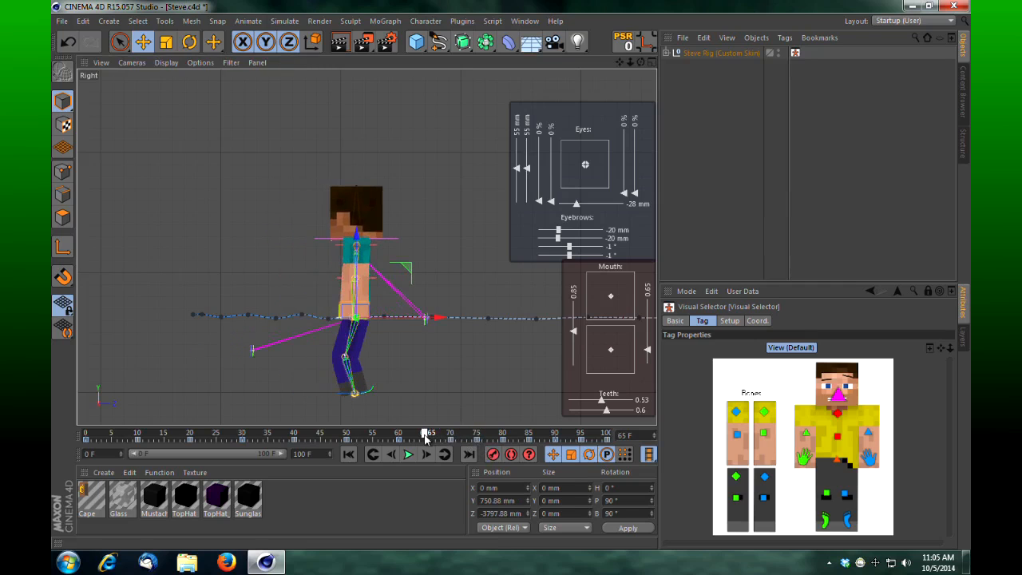
{"action": "left_click", "coordinate": [359, 254]}
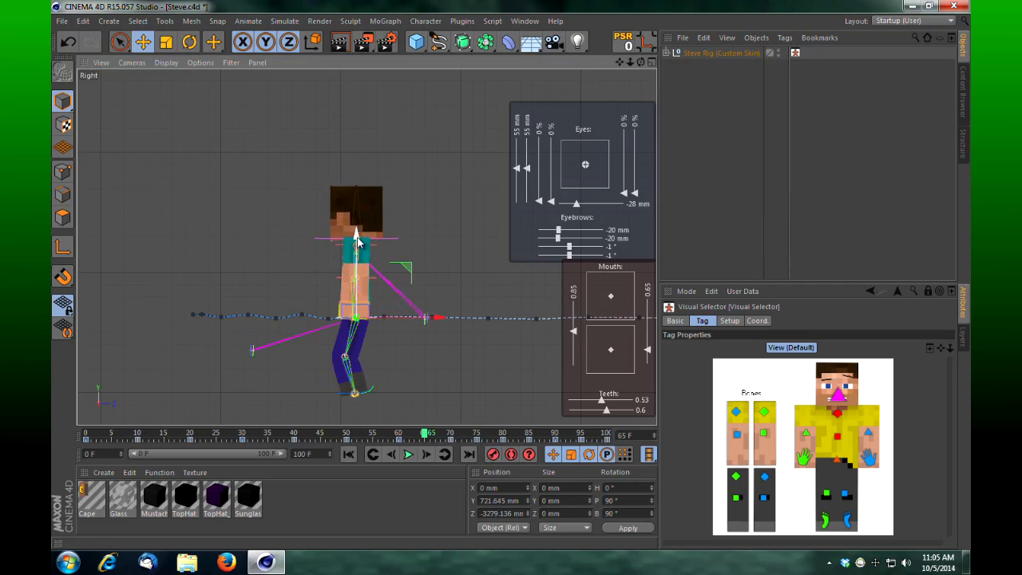
{"action": "left_click_drag", "start_coordinate": [358, 244], "coordinate": [358, 240]}
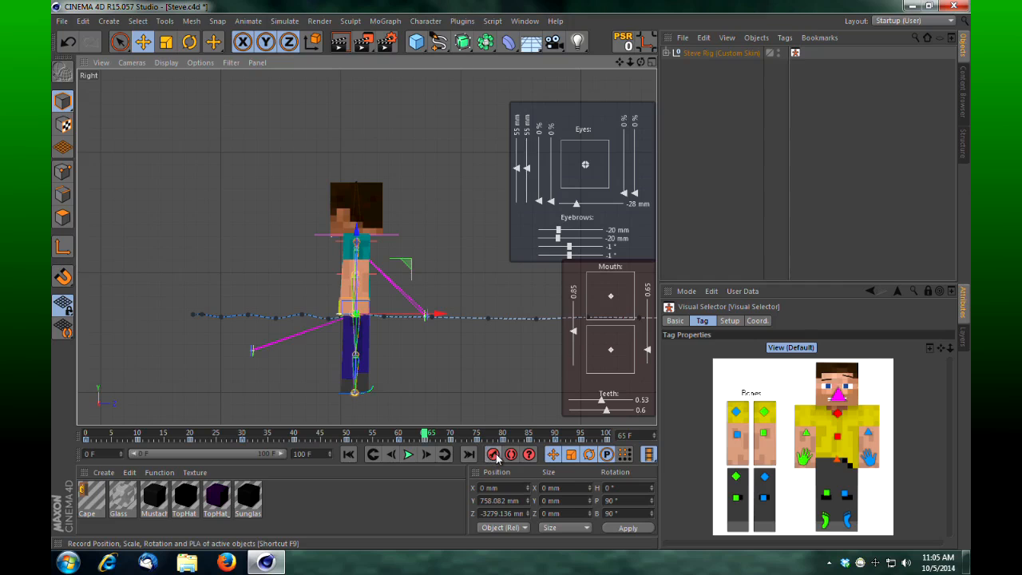
{"action": "left_click_drag", "start_coordinate": [428, 435], "coordinate": [373, 435]}
{"action": "left_click_drag", "start_coordinate": [408, 236], "coordinate": [408, 234]}
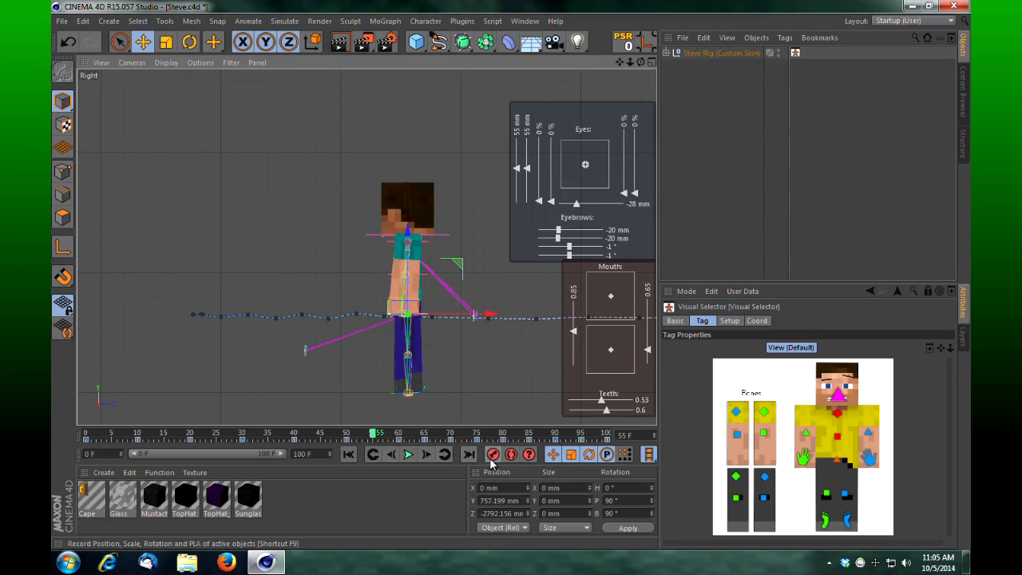
Keyframe the hip control raised to Y about 753 mm on frame 45 and Y about 755 mm on frame 35
{"action": "left_click_drag", "start_coordinate": [374, 437], "coordinate": [321, 437]}
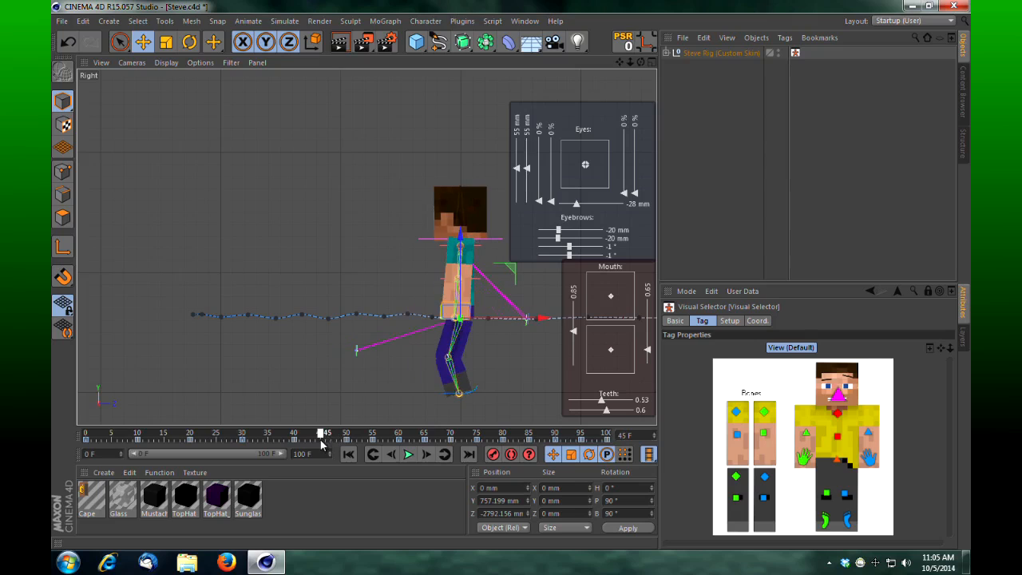
{"action": "left_click_drag", "start_coordinate": [459, 246], "coordinate": [461, 238]}
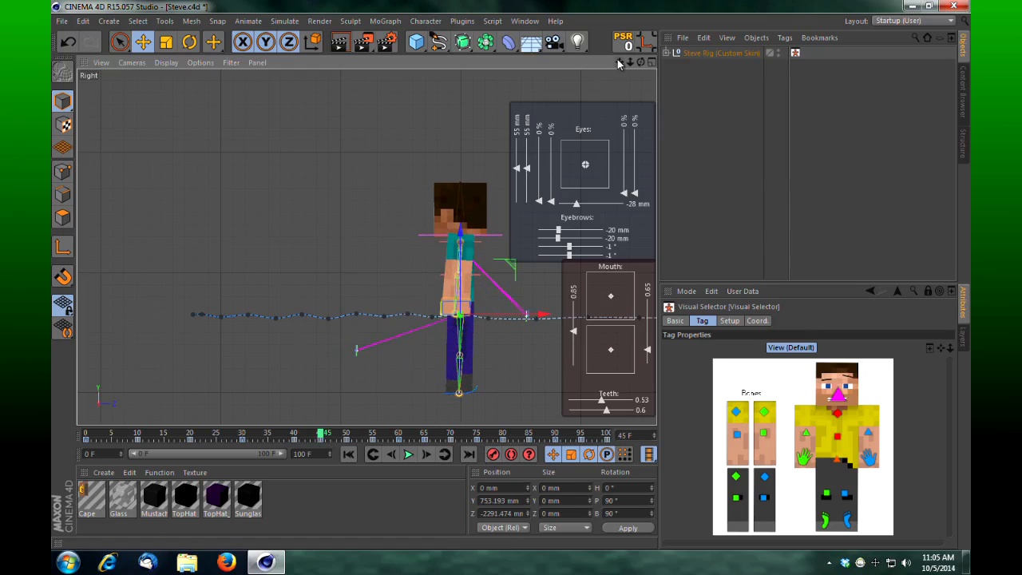
{"action": "left_click_drag", "start_coordinate": [619, 61], "coordinate": [474, 70]}
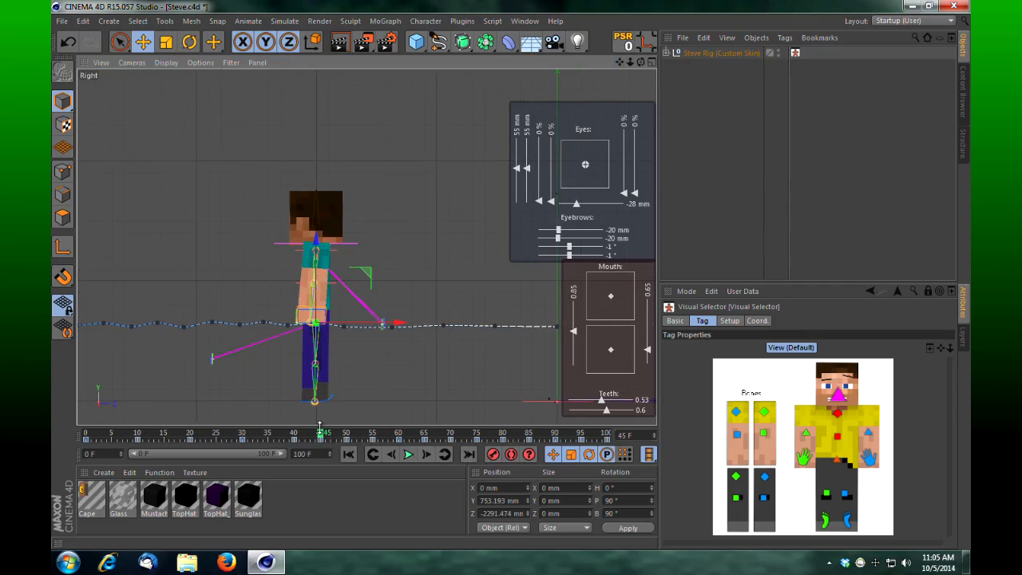
{"action": "left_click_drag", "start_coordinate": [320, 436], "coordinate": [269, 444]}
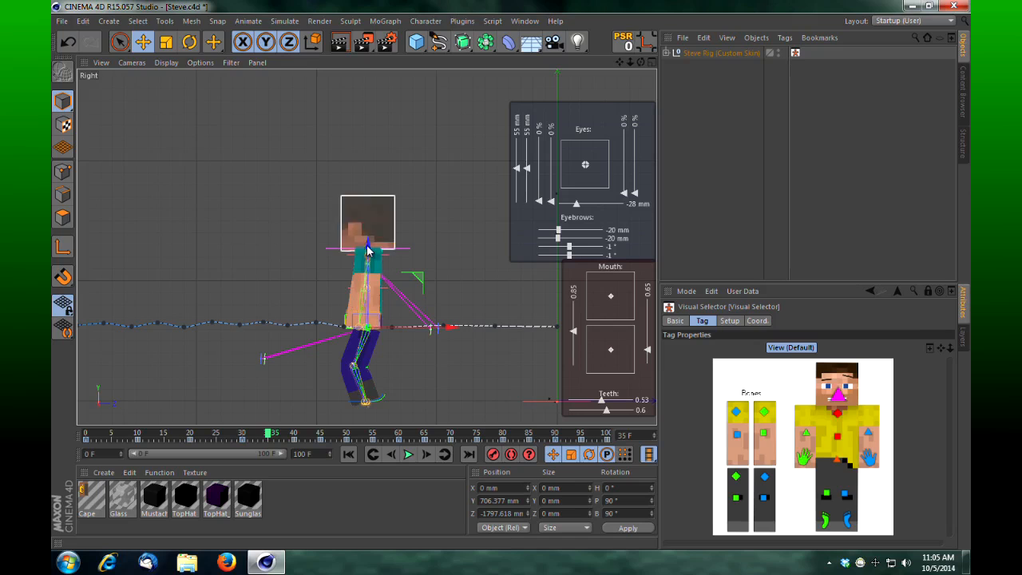
{"action": "left_click_drag", "start_coordinate": [370, 249], "coordinate": [371, 243]}
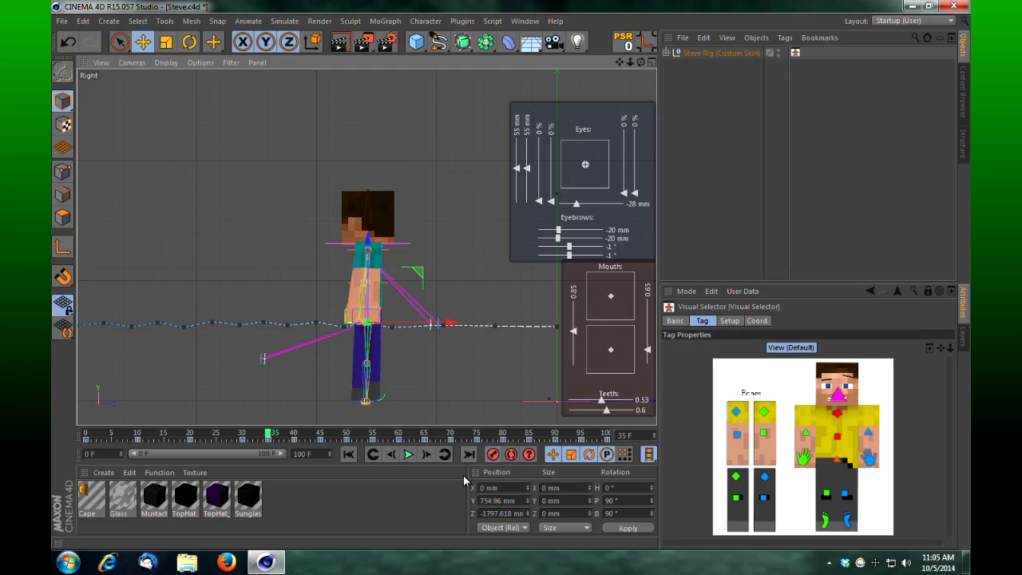
Keyframe the hip control raised to Y about 766 mm on frame 25 and Y about 762 mm on frame 15
{"action": "left_click_drag", "start_coordinate": [273, 437], "coordinate": [216, 440]}
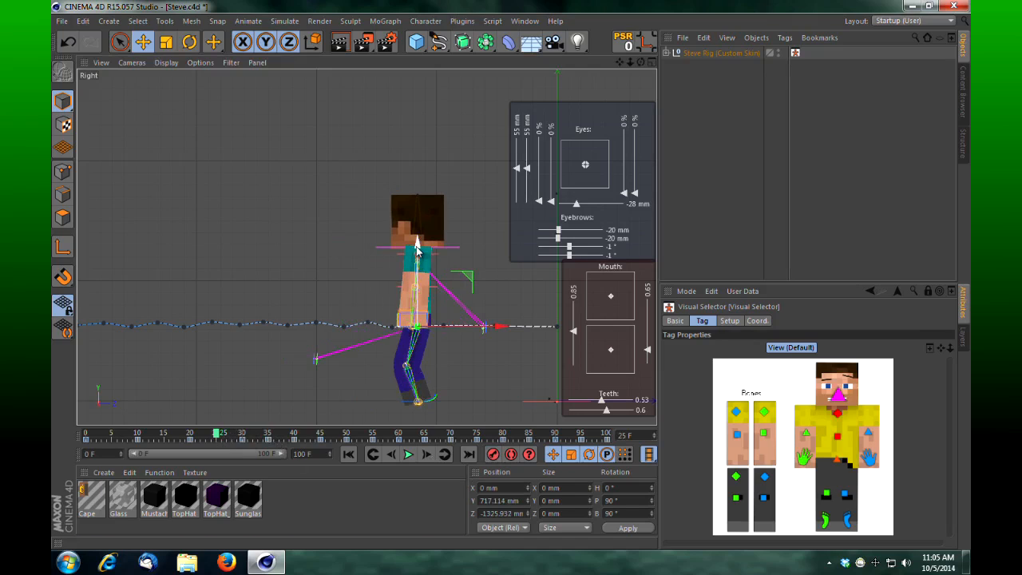
{"action": "left_click_drag", "start_coordinate": [417, 246], "coordinate": [421, 246]}
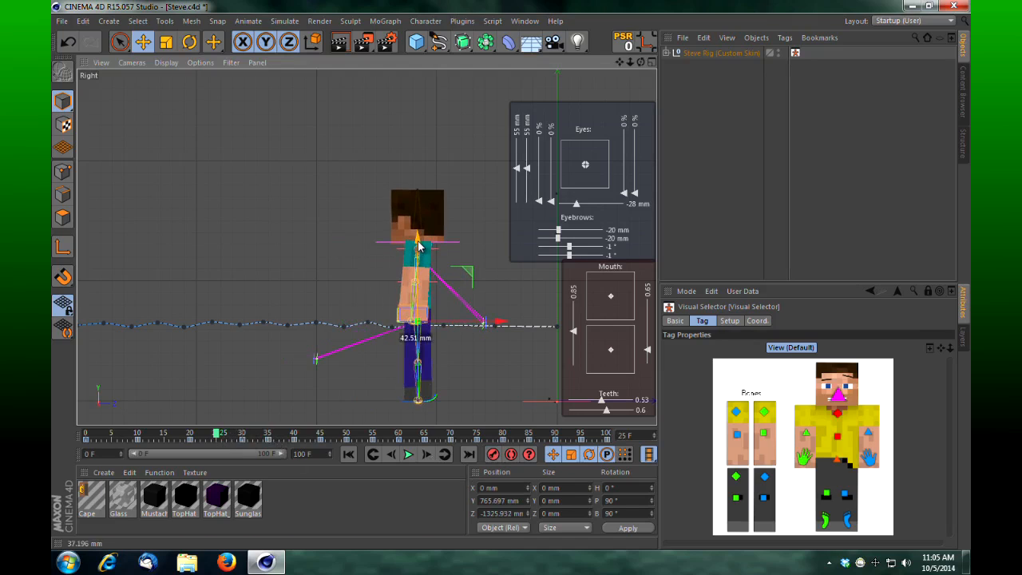
{"action": "left_click", "coordinate": [491, 455]}
{"action": "left_click_drag", "start_coordinate": [216, 435], "coordinate": [166, 436]}
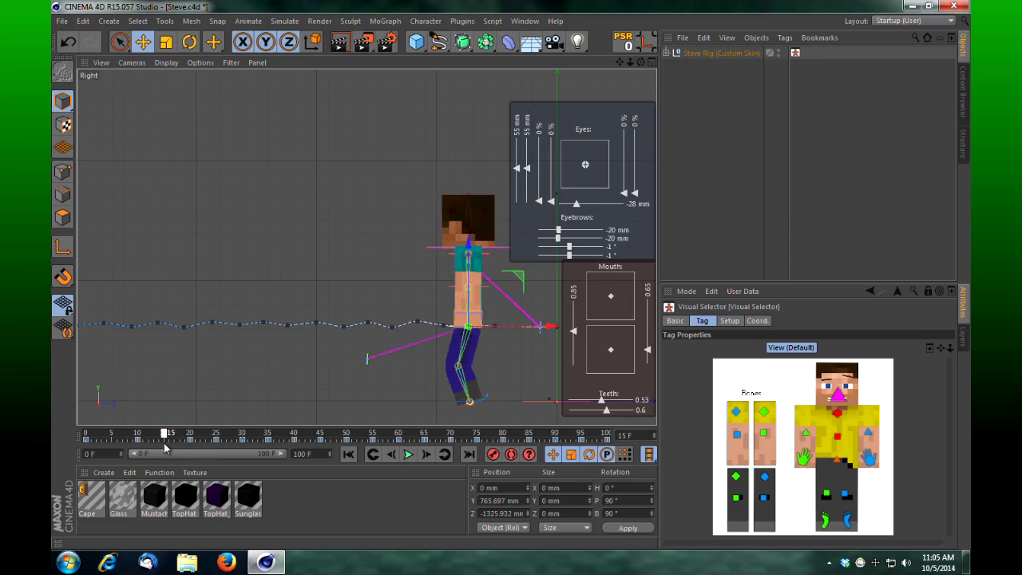
{"action": "left_click_drag", "start_coordinate": [468, 249], "coordinate": [470, 244]}
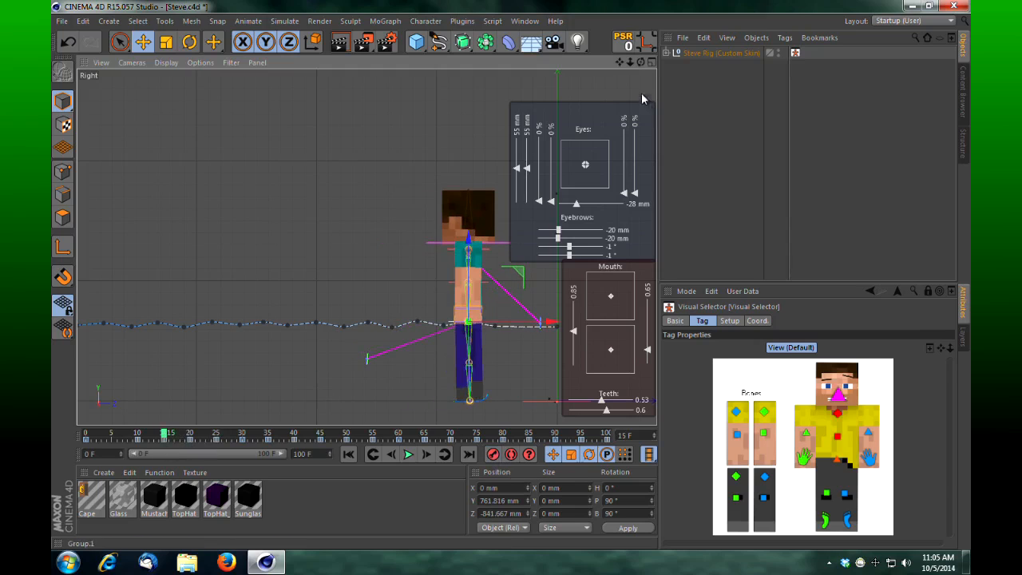
Keyframe the hip control raised to Y about 749 mm on frame 5, and return to frame 0
{"action": "left_click_drag", "start_coordinate": [620, 63], "coordinate": [512, 276]}
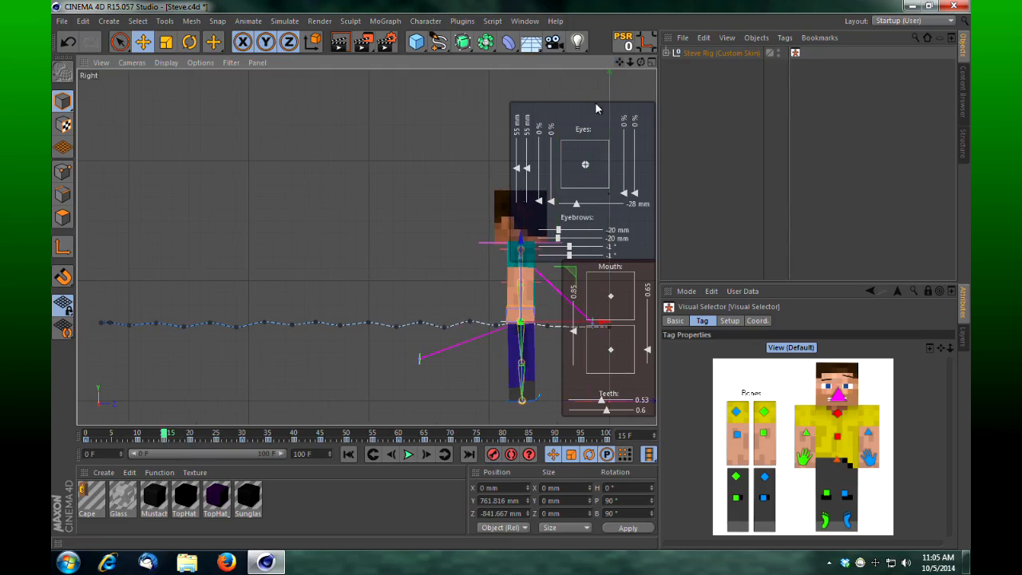
{"action": "left_click_drag", "start_coordinate": [164, 447], "coordinate": [114, 447]}
{"action": "left_click_drag", "start_coordinate": [625, 64], "coordinate": [480, 384]}
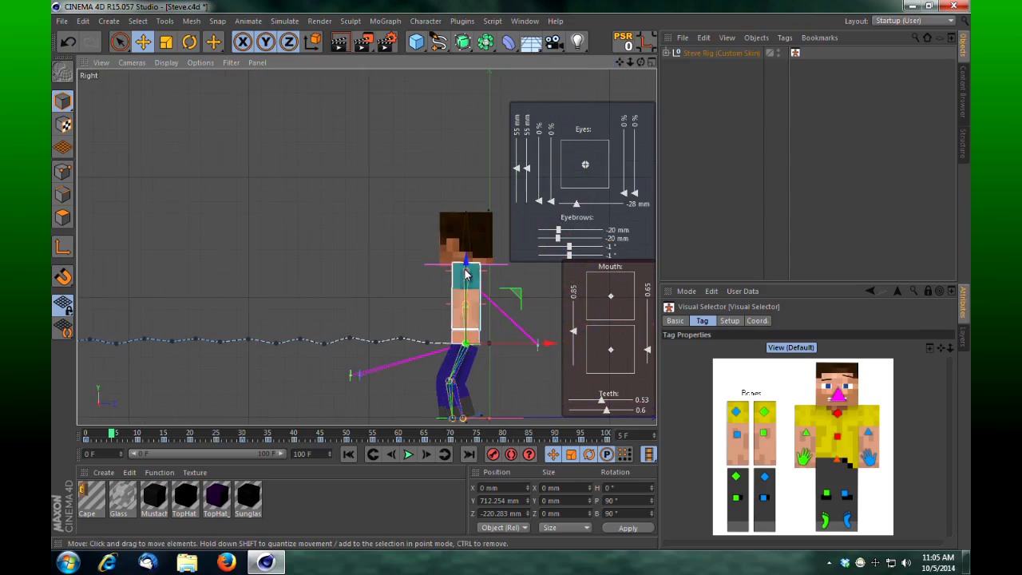
{"action": "left_click_drag", "start_coordinate": [467, 265], "coordinate": [470, 255]}
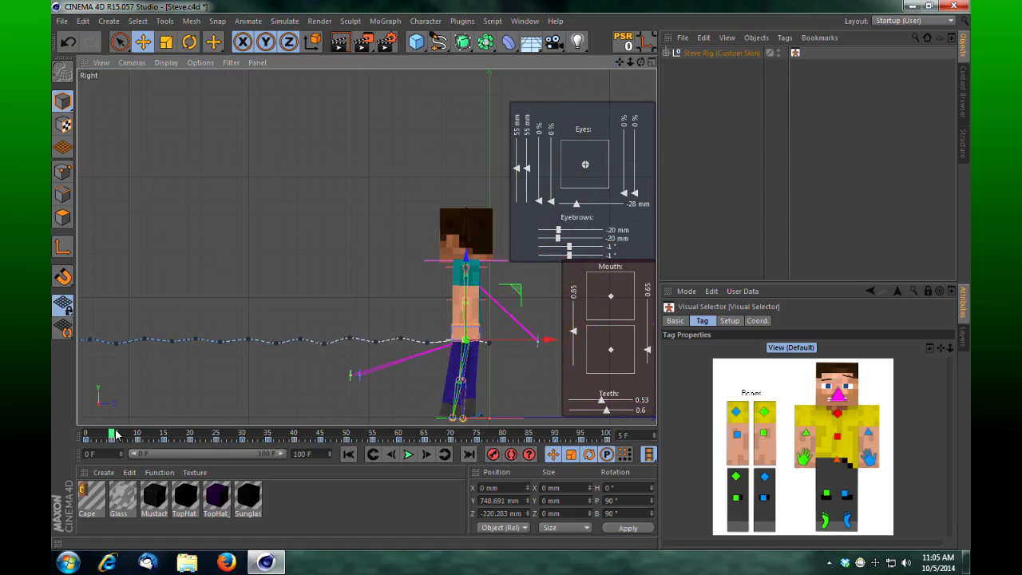
{"action": "left_click_drag", "start_coordinate": [116, 434], "coordinate": [77, 438]}
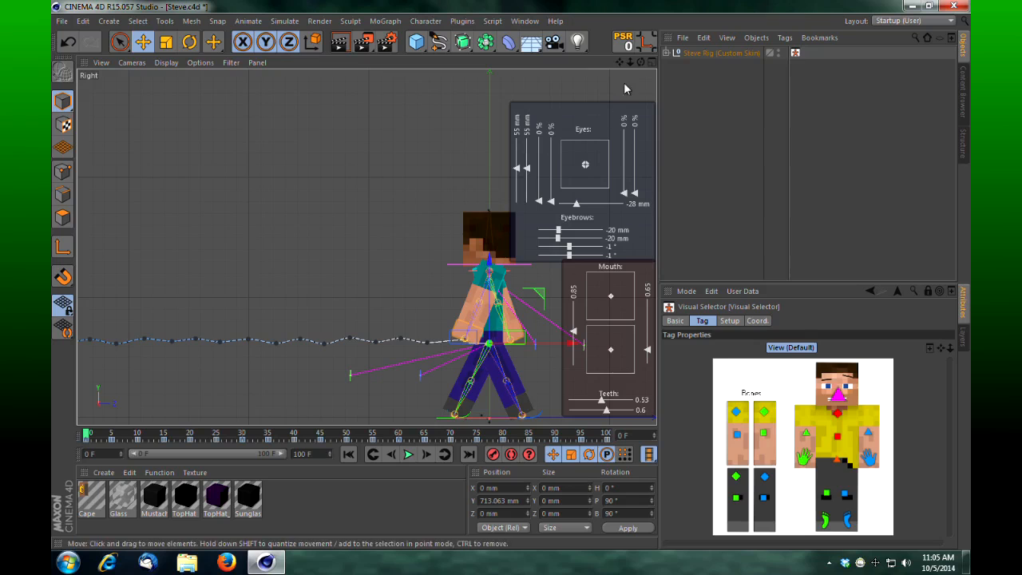
{"action": "left_click_drag", "start_coordinate": [627, 63], "coordinate": [537, 202]}
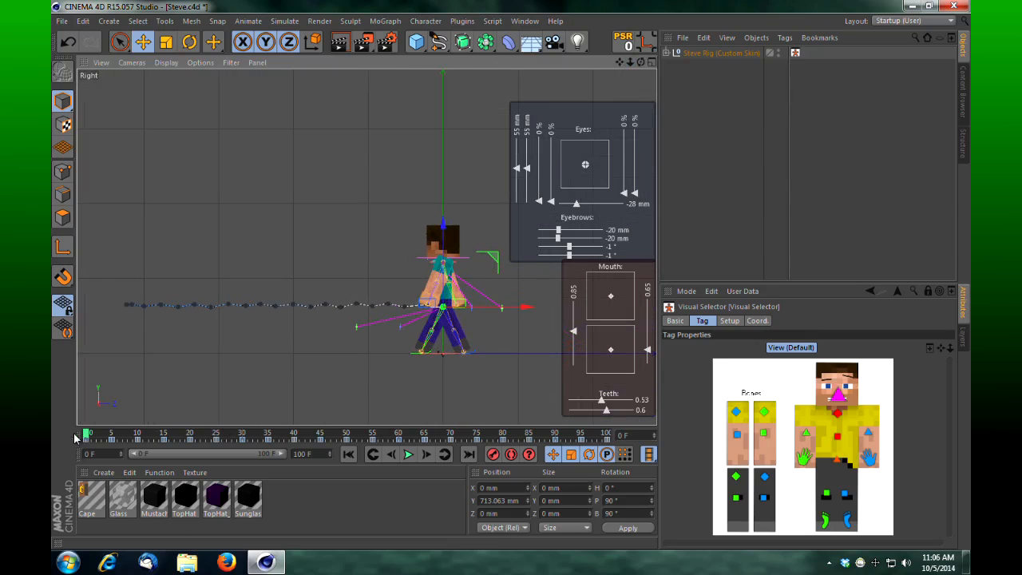
Examine the character and its motion path in the perspective view from a lower angle, and return to the side view
{"action": "mouse_move", "coordinate": [86, 435]}
{"action": "left_mouse_down"}
{"action": "mouse_move", "coordinate": [480, 430]}
{"action": "mouse_move", "coordinate": [185, 445]}
{"action": "mouse_move", "coordinate": [86, 435]}
{"action": "left_mouse_up"}
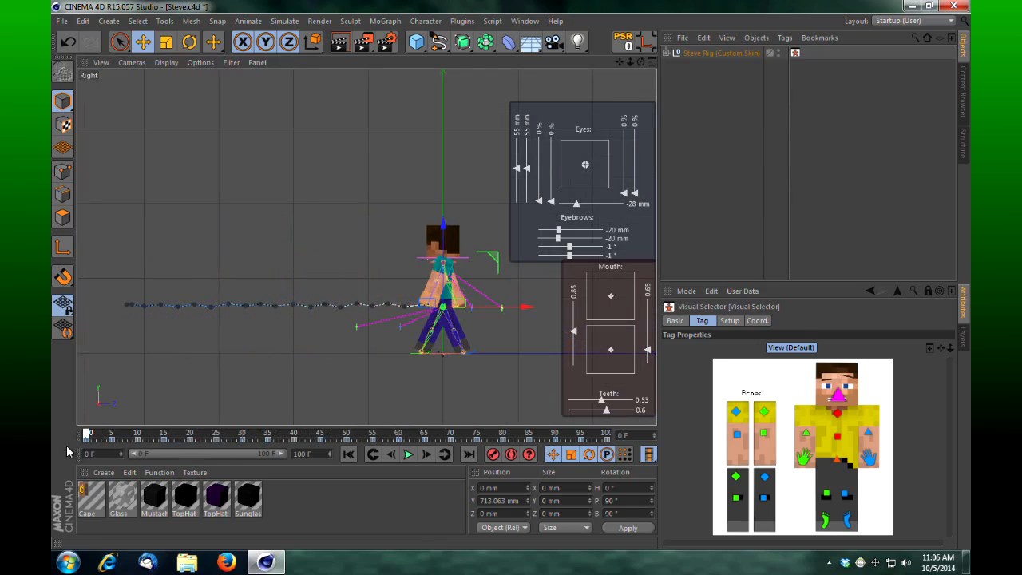
{"action": "left_click", "coordinate": [651, 62]}
{"action": "left_click", "coordinate": [362, 63]}
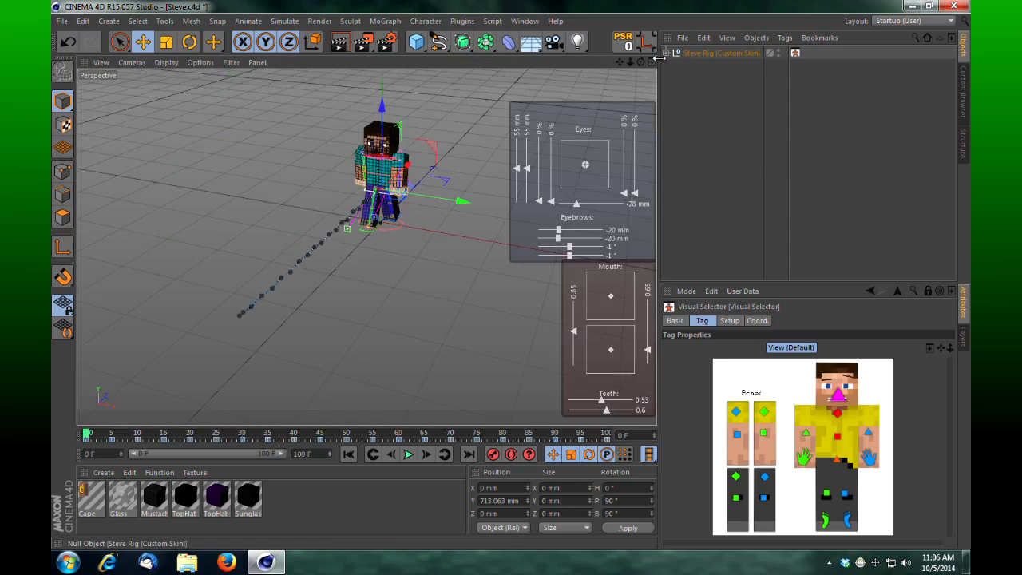
{"action": "left_click_drag", "start_coordinate": [511, 275], "coordinate": [511, 274]}
{"action": "left_click_drag", "start_coordinate": [620, 62], "coordinate": [497, 268]}
{"action": "left_click_drag", "start_coordinate": [90, 435], "coordinate": [421, 435]}
{"action": "left_click", "coordinate": [391, 454]}
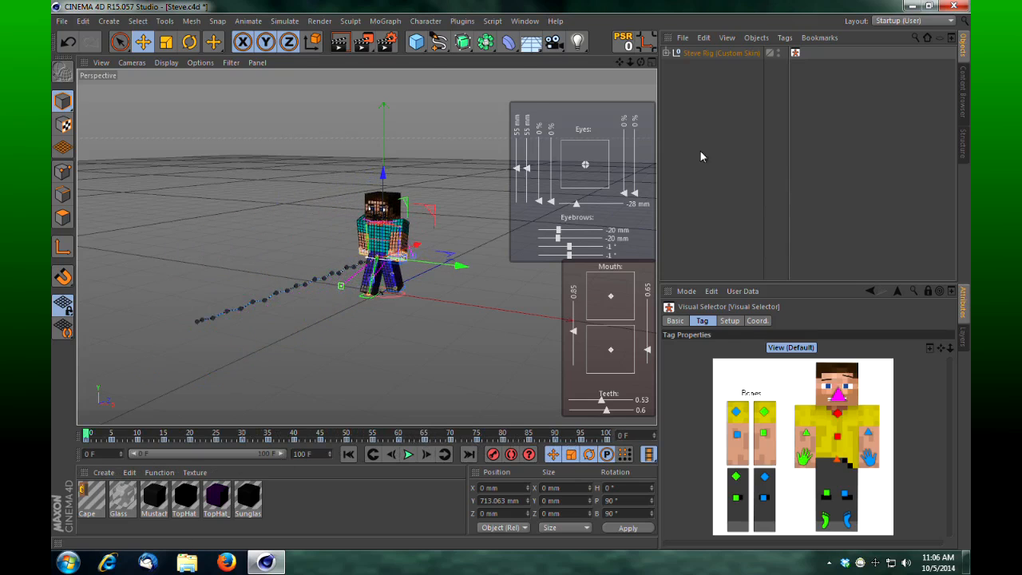
{"action": "left_click", "coordinate": [653, 64]}
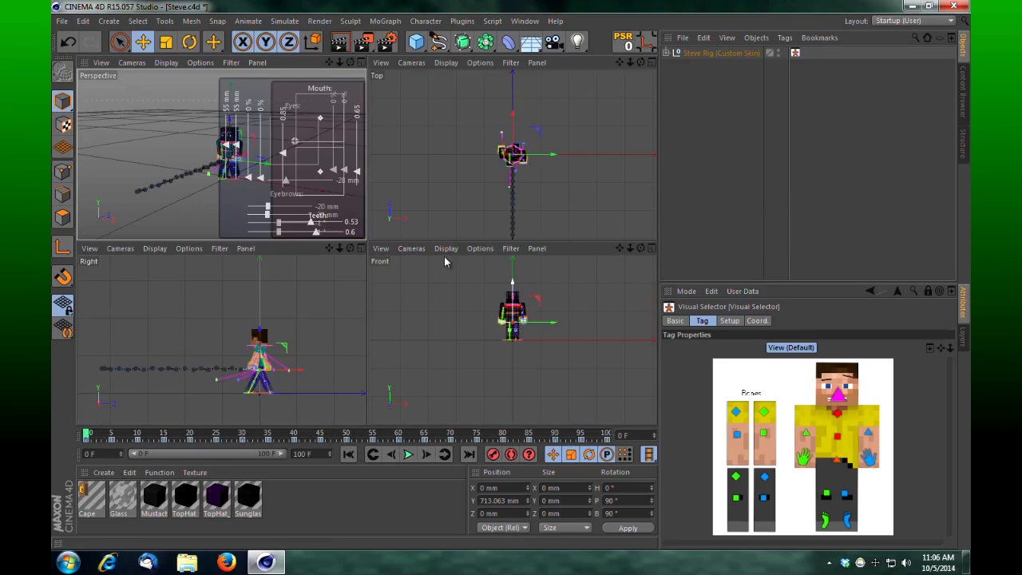
{"action": "middle_click", "coordinate": [407, 262]}
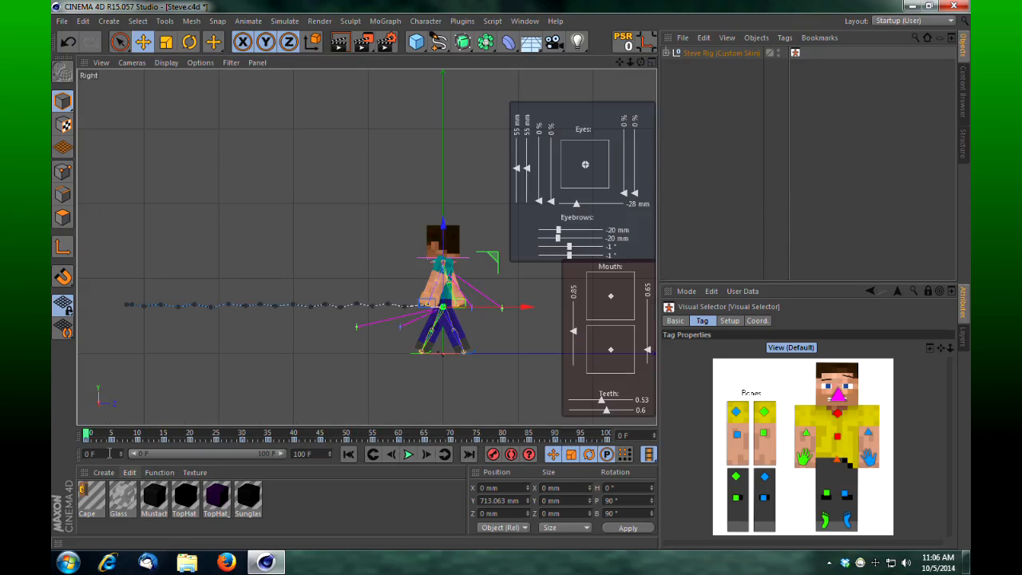
Keyframe the blue foot control raised to Z about 44 mm on frame 5, where the feet pass each other
{"action": "mouse_move", "coordinate": [87, 433]}
{"action": "left_mouse_down"}
{"action": "mouse_move", "coordinate": [115, 431]}
{"action": "mouse_move", "coordinate": [76, 447]}
{"action": "left_mouse_up"}
{"action": "scroll", "coordinate": [512, 275], "scroll_direction": "up", "scroll_amount": 3}
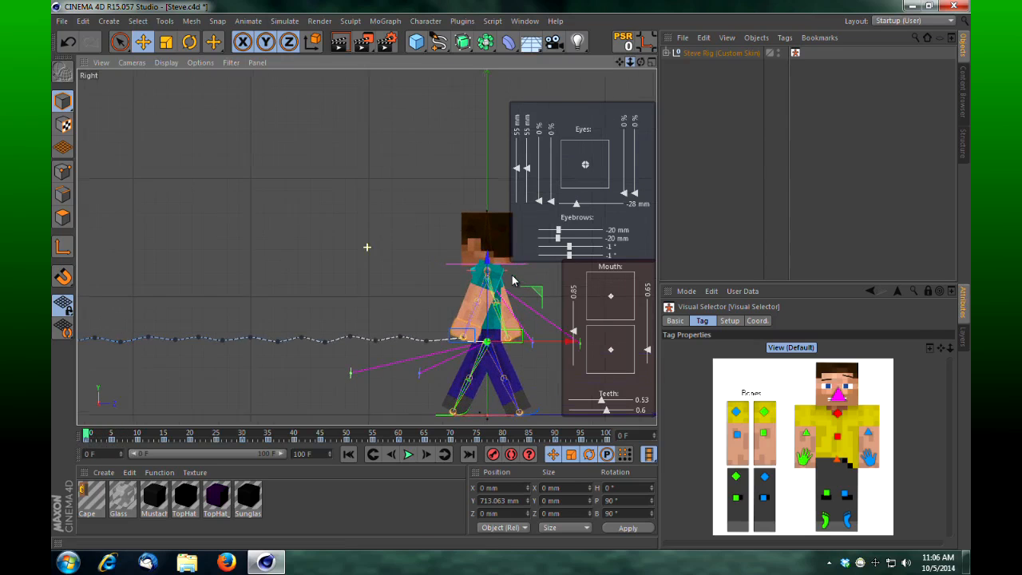
{"action": "left_click_drag", "start_coordinate": [622, 65], "coordinate": [511, 278]}
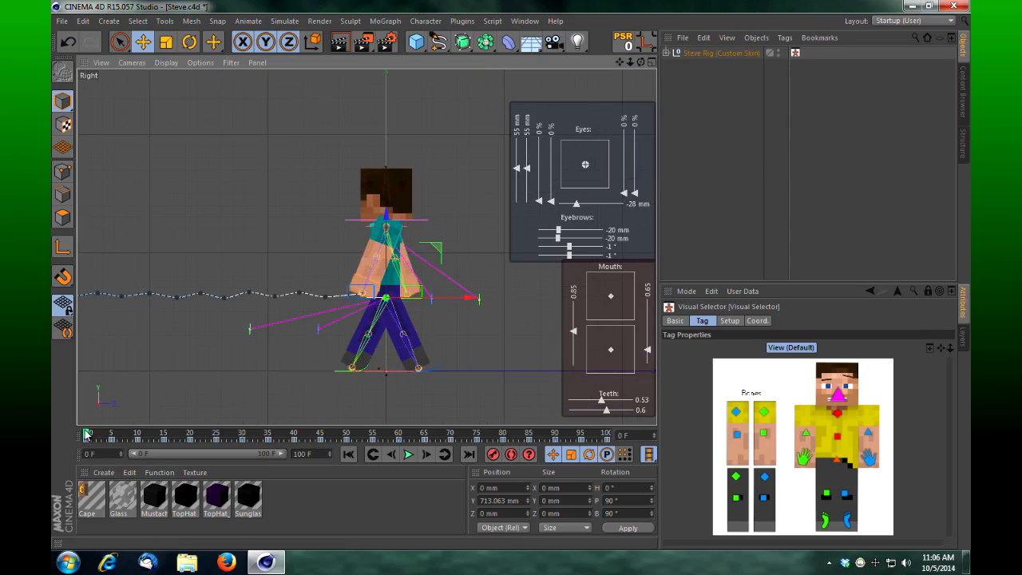
{"action": "left_click_drag", "start_coordinate": [86, 434], "coordinate": [114, 442]}
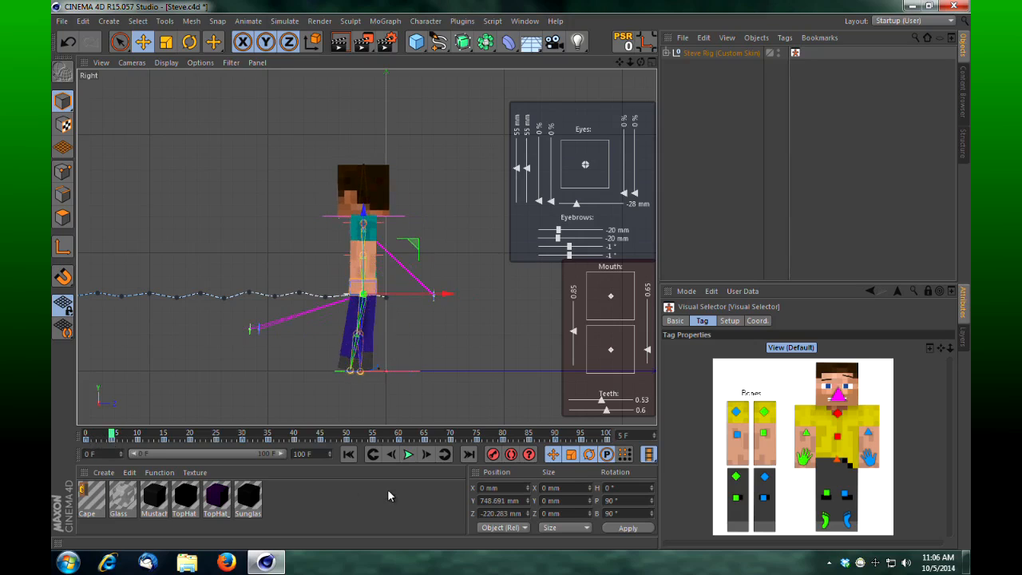
{"action": "left_click", "coordinate": [849, 520]}
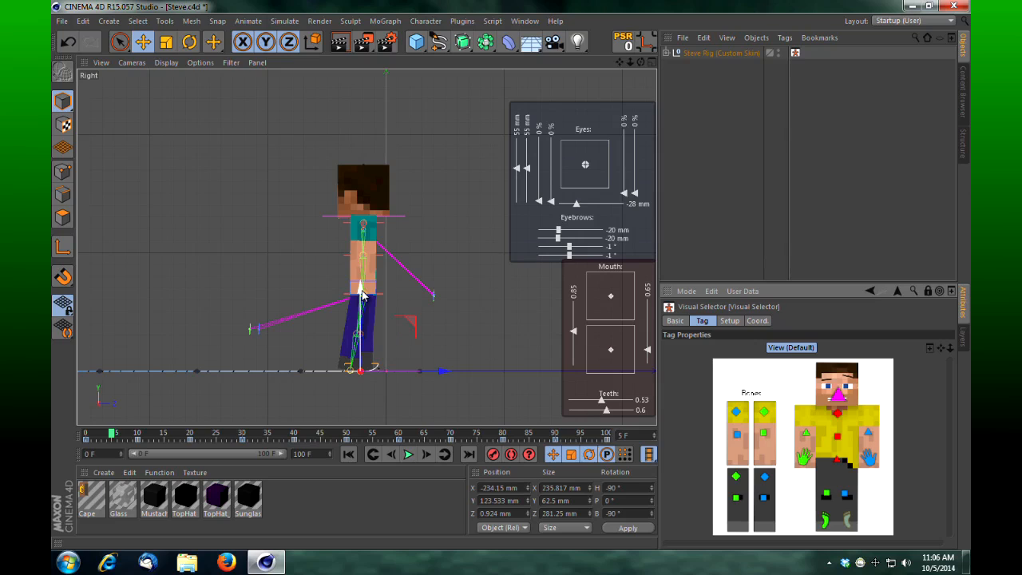
{"action": "left_click_drag", "start_coordinate": [362, 296], "coordinate": [363, 294]}
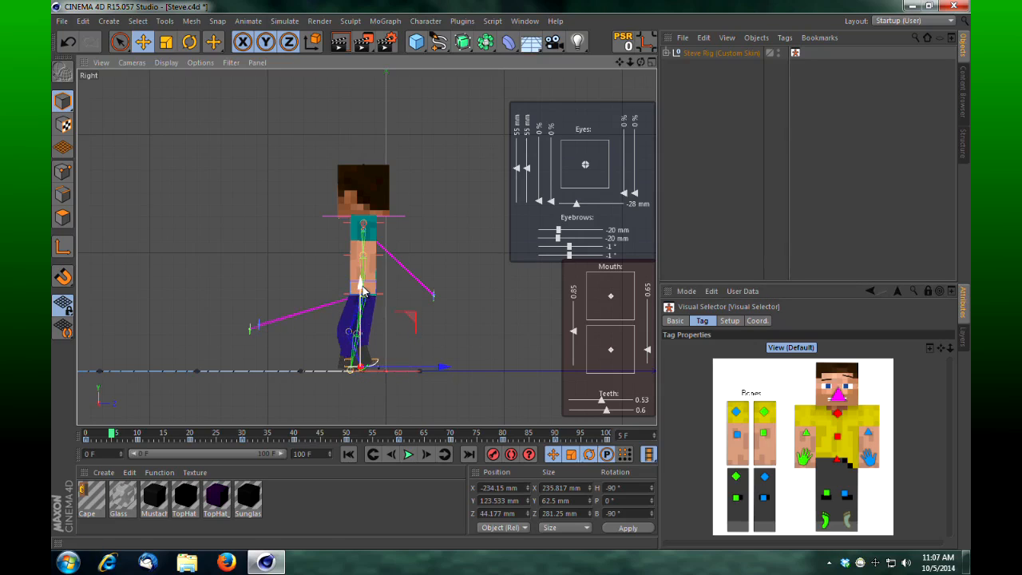
{"action": "left_click", "coordinate": [492, 453]}
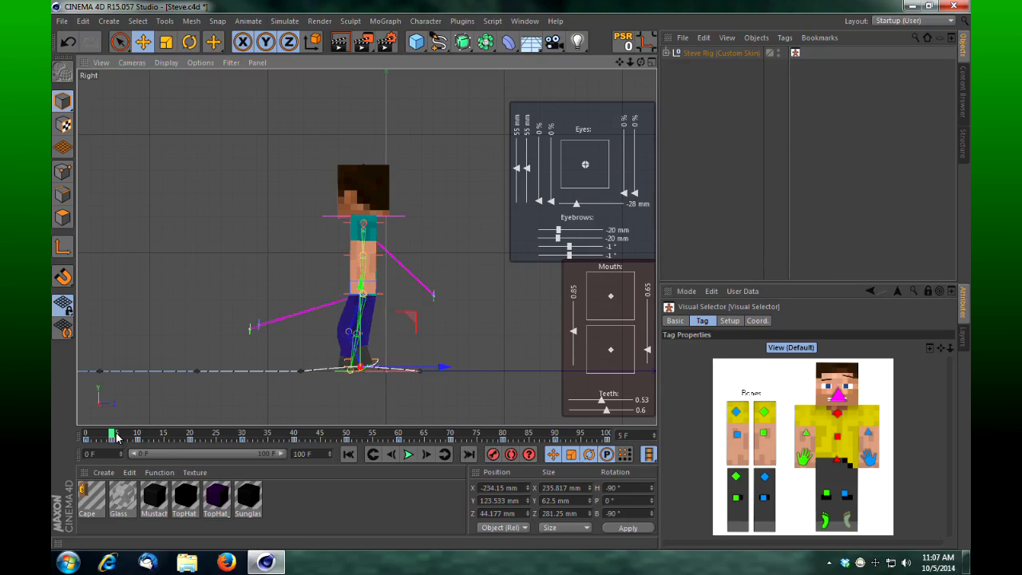
Keyframe the blue foot control raised to Z about 63 mm on both frame 25 and frame 45
{"action": "left_click_drag", "start_coordinate": [116, 437], "coordinate": [220, 452]}
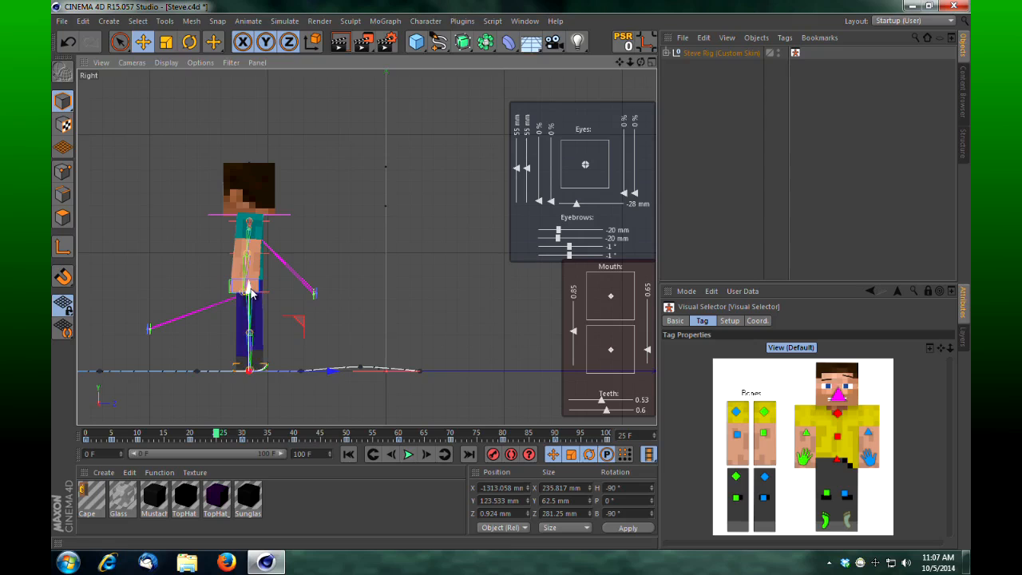
{"action": "left_click_drag", "start_coordinate": [251, 289], "coordinate": [255, 283]}
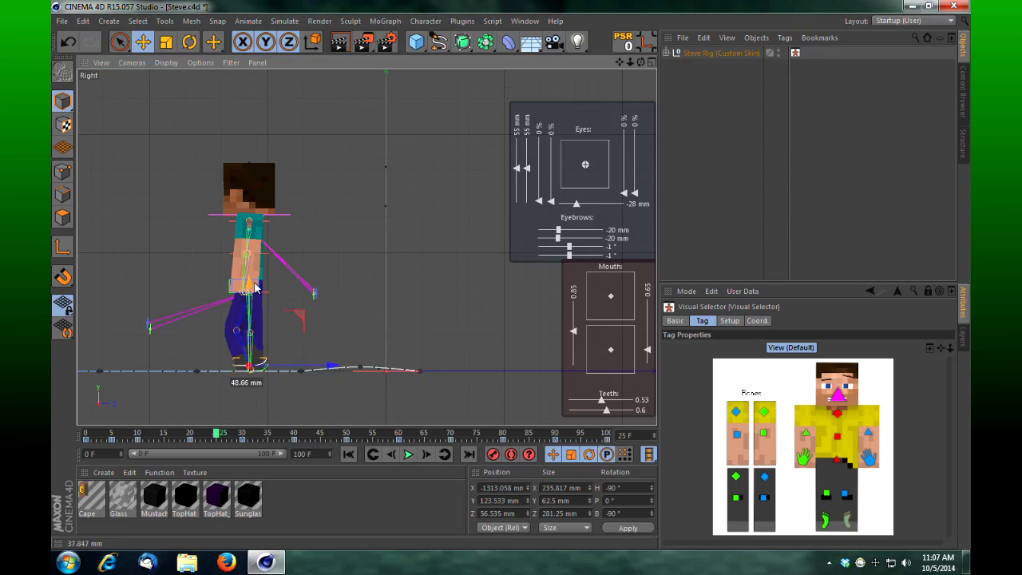
{"action": "left_click", "coordinate": [493, 456]}
{"action": "left_click_drag", "start_coordinate": [220, 439], "coordinate": [322, 444]}
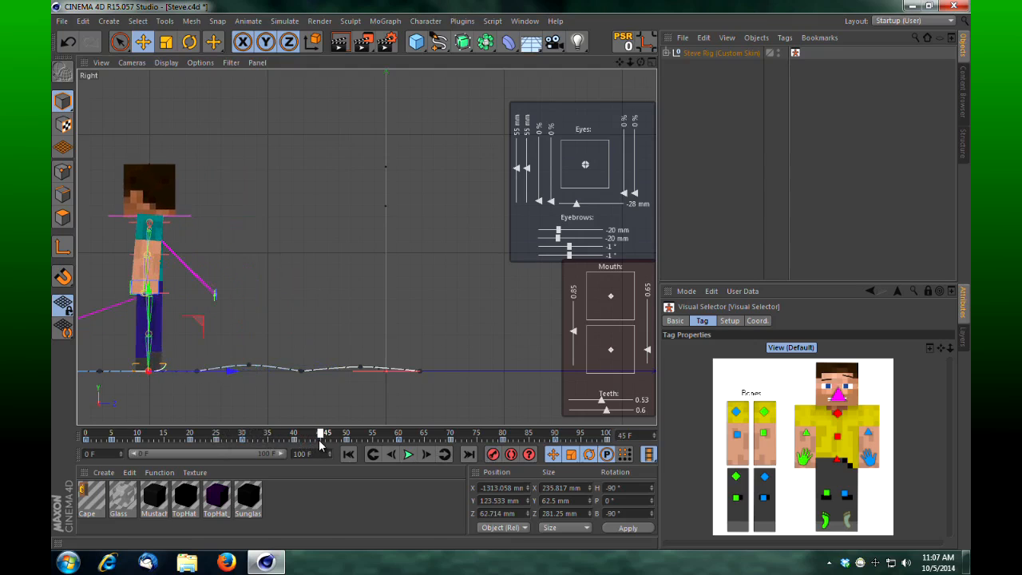
{"action": "left_click_drag", "start_coordinate": [148, 294], "coordinate": [153, 289]}
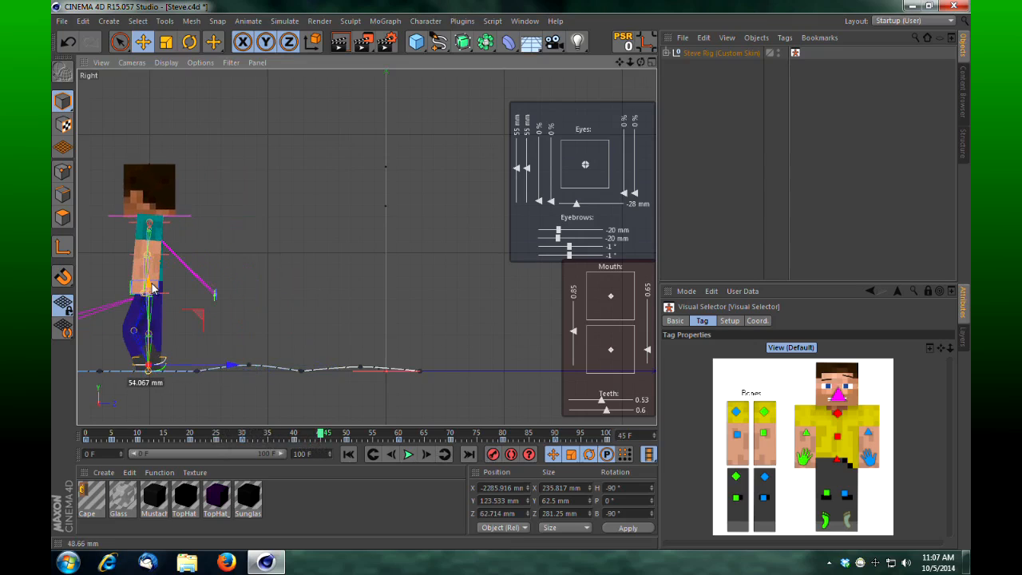
{"action": "left_click", "coordinate": [496, 457]}
Keyframe the blue foot control raised to Z about 75 mm on frame 65 and Z about 50 mm on frame 85
{"action": "left_click_drag", "start_coordinate": [619, 65], "coordinate": [513, 274]}
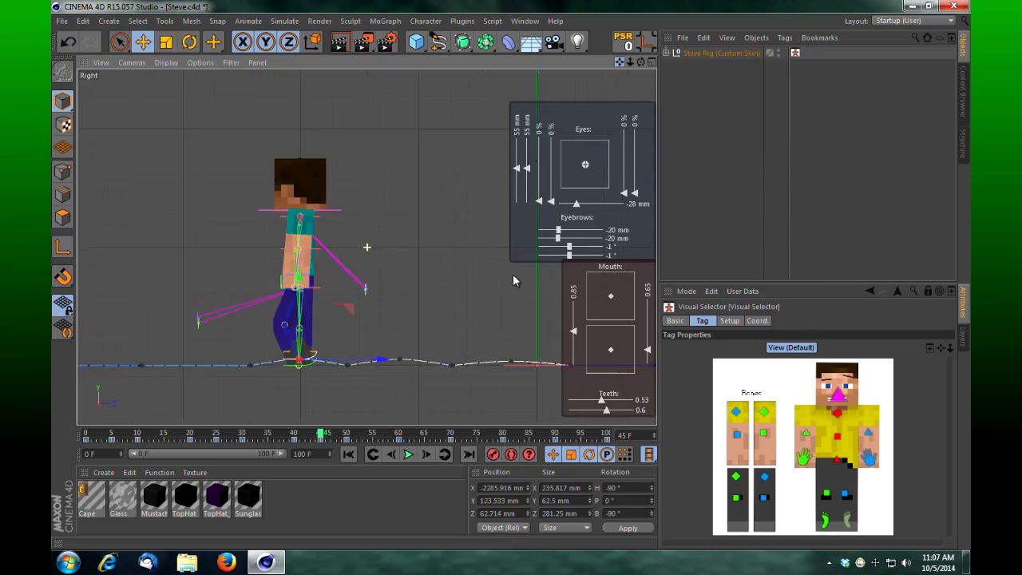
{"action": "left_click", "coordinate": [342, 438]}
{"action": "left_click", "coordinate": [372, 441]}
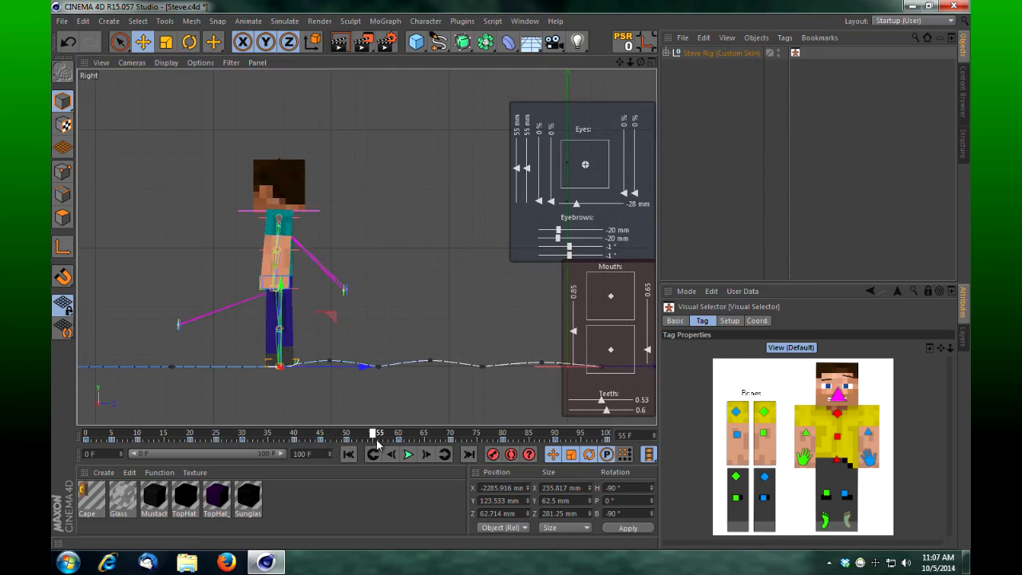
{"action": "left_click_drag", "start_coordinate": [377, 443], "coordinate": [426, 450]}
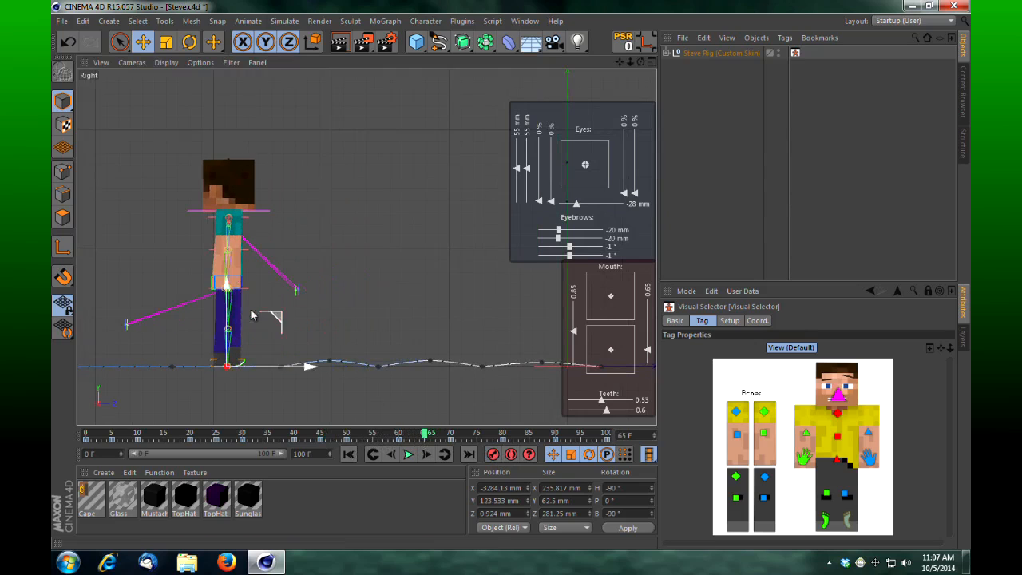
{"action": "left_click_drag", "start_coordinate": [227, 292], "coordinate": [229, 285]}
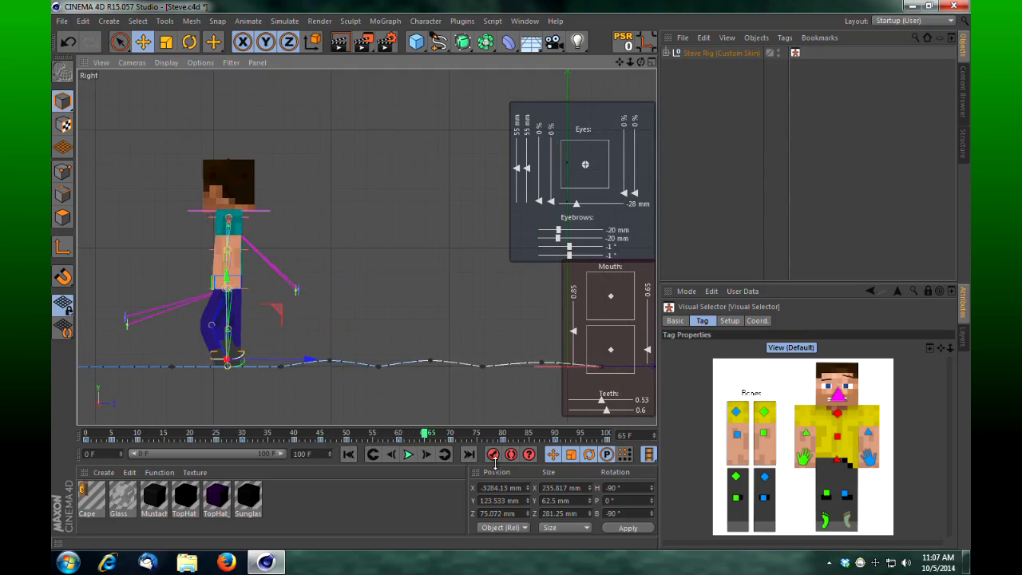
{"action": "left_click", "coordinate": [494, 455]}
{"action": "left_click_drag", "start_coordinate": [425, 434], "coordinate": [530, 436]}
{"action": "left_click_drag", "start_coordinate": [619, 62], "coordinate": [601, 95]}
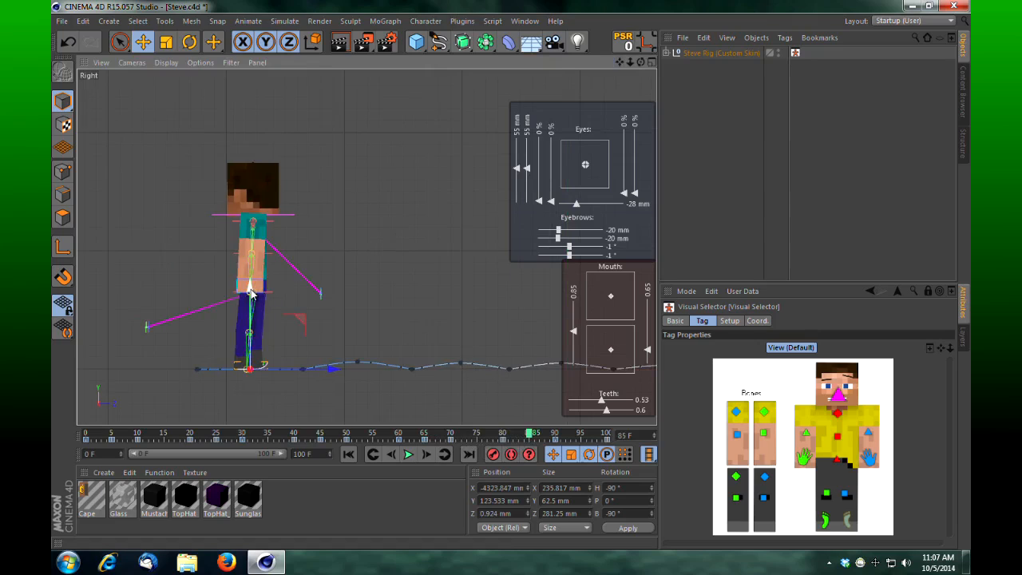
{"action": "left_click_drag", "start_coordinate": [250, 293], "coordinate": [252, 289]}
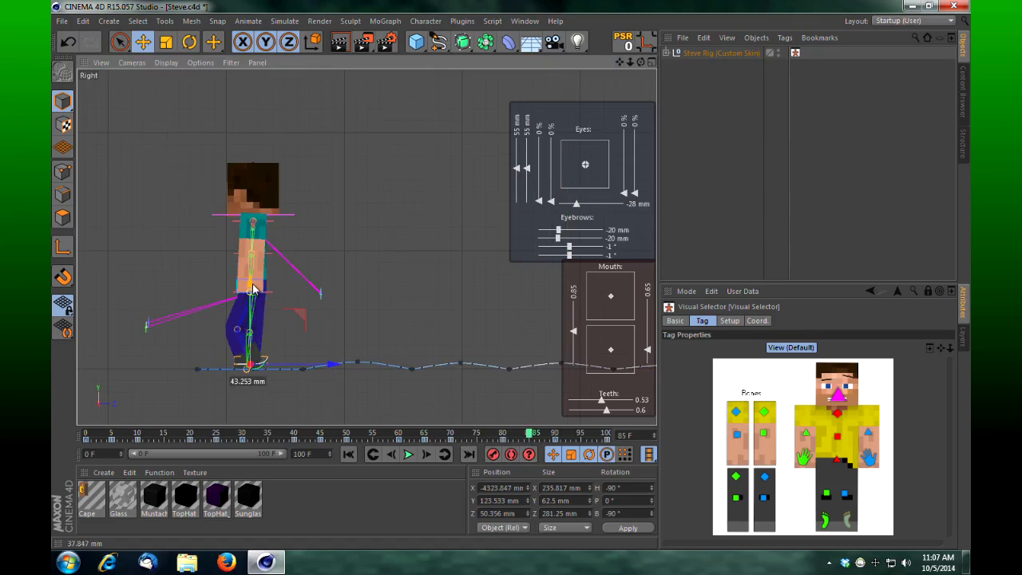
{"action": "left_click", "coordinate": [493, 454]}
Return to frame 0, and keyframe the green foot control raised to Z about 112 mm on frame 15
{"action": "left_click_drag", "start_coordinate": [529, 435], "coordinate": [51, 447]}
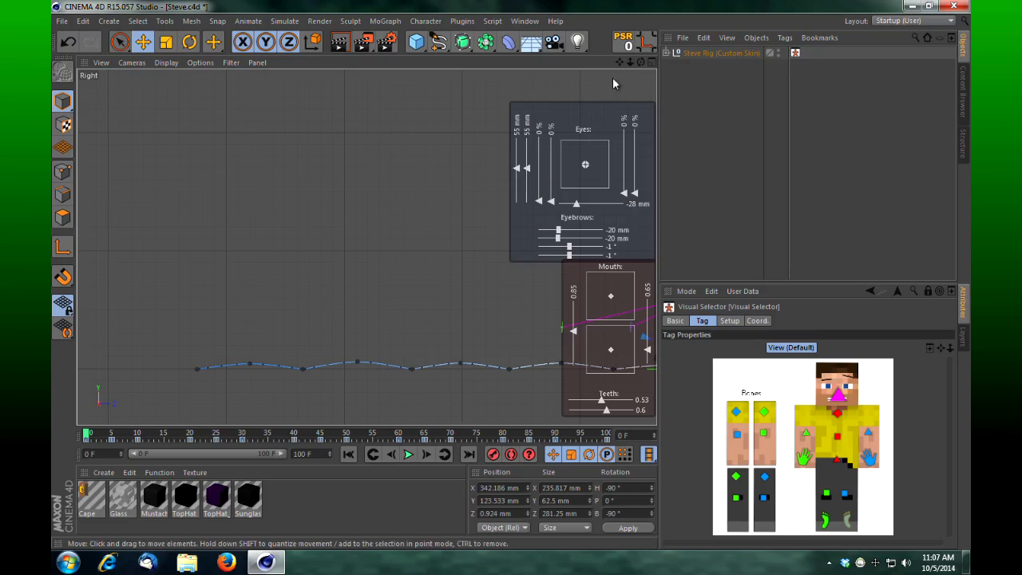
{"action": "middle_click_drag", "start_coordinate": [508, 275], "coordinate": [232, 295], "text": "alt"}
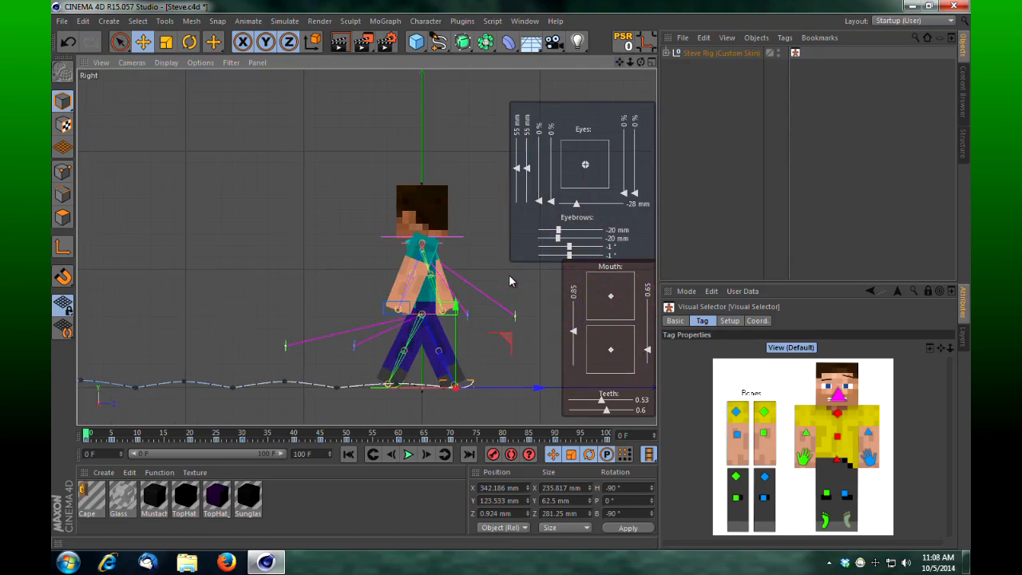
{"action": "left_click", "coordinate": [826, 521]}
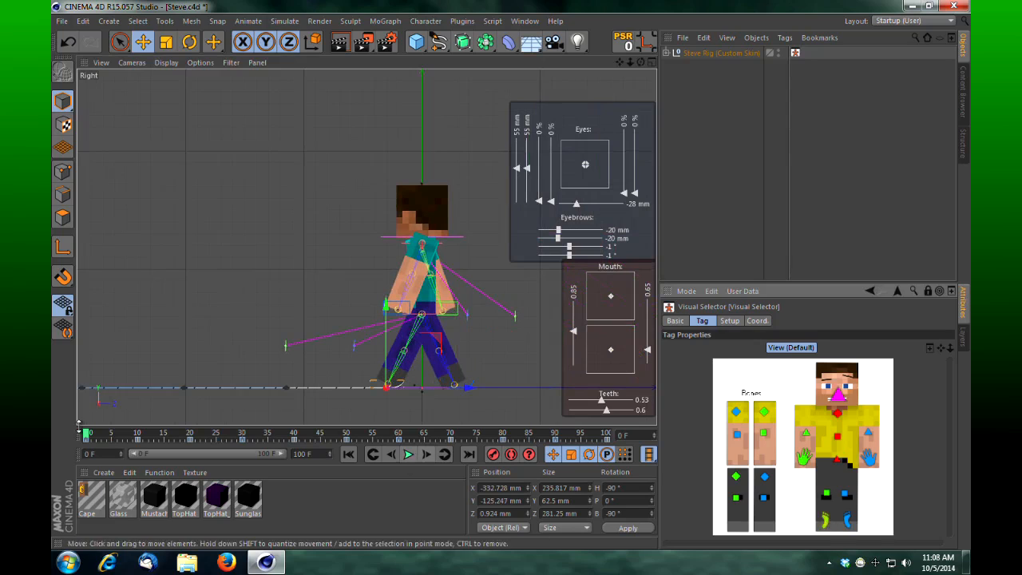
{"action": "mouse_move", "coordinate": [87, 435]}
{"action": "left_mouse_down"}
{"action": "mouse_move", "coordinate": [112, 435]}
{"action": "mouse_move", "coordinate": [86, 437]}
{"action": "left_mouse_up"}
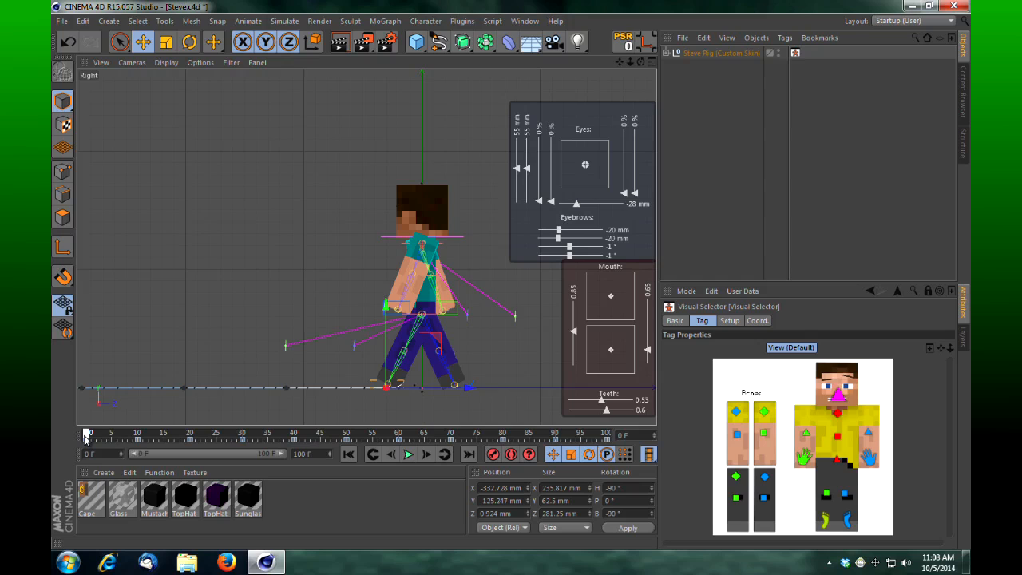
{"action": "left_click_drag", "start_coordinate": [86, 437], "coordinate": [164, 456]}
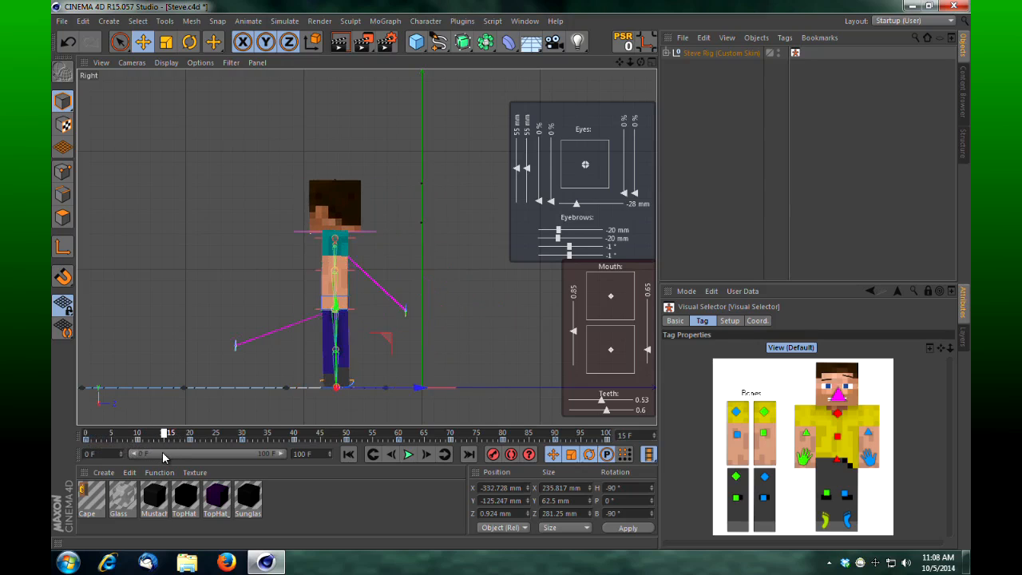
{"action": "left_click_drag", "start_coordinate": [352, 302], "coordinate": [340, 301]}
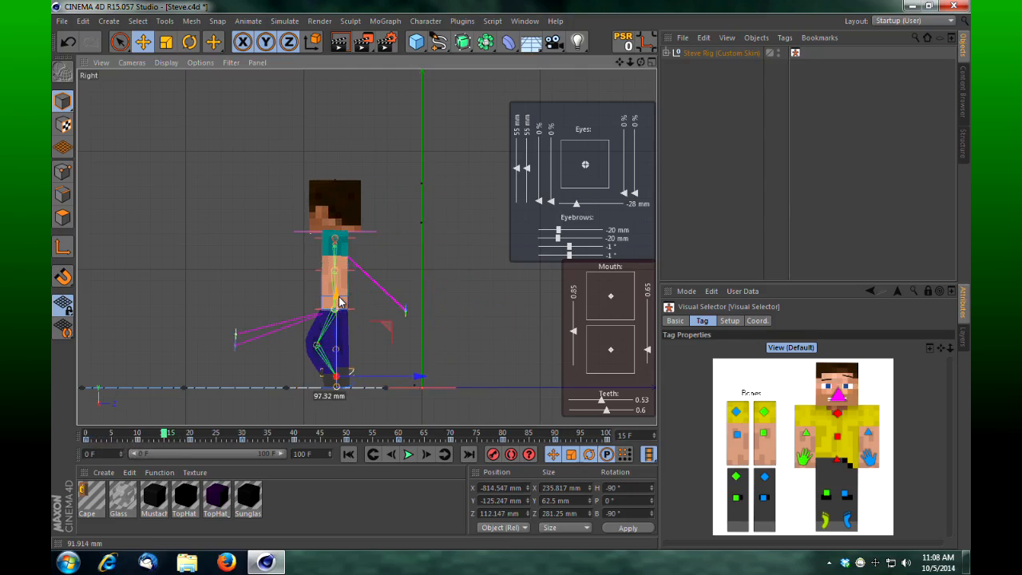
{"action": "left_click", "coordinate": [494, 455]}
Keyframe the green foot control raised to Z about 63 mm on frame 35 and Z about 112 mm on frame 55
{"action": "left_click_drag", "start_coordinate": [165, 439], "coordinate": [272, 453]}
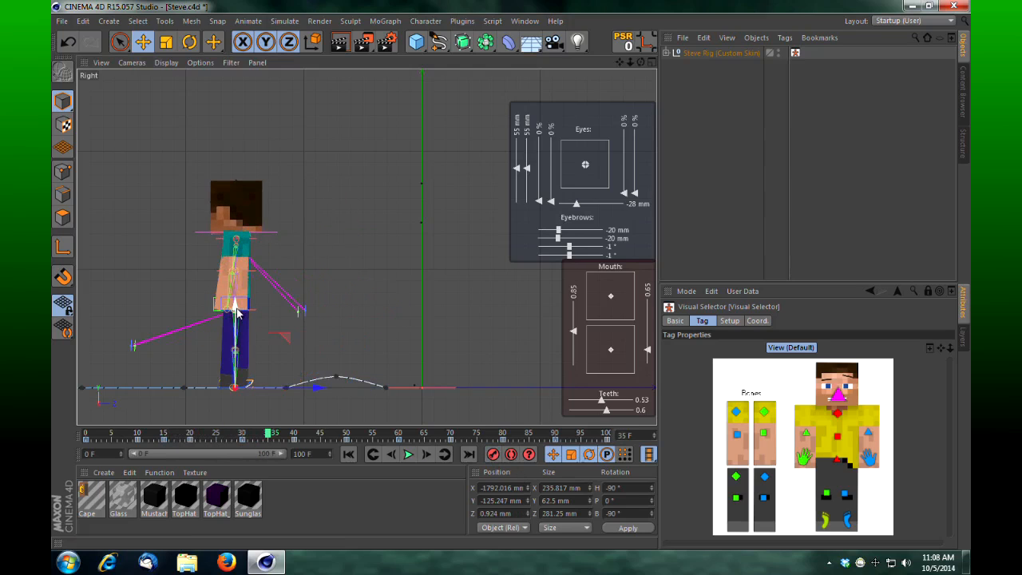
{"action": "left_click_drag", "start_coordinate": [235, 306], "coordinate": [237, 306]}
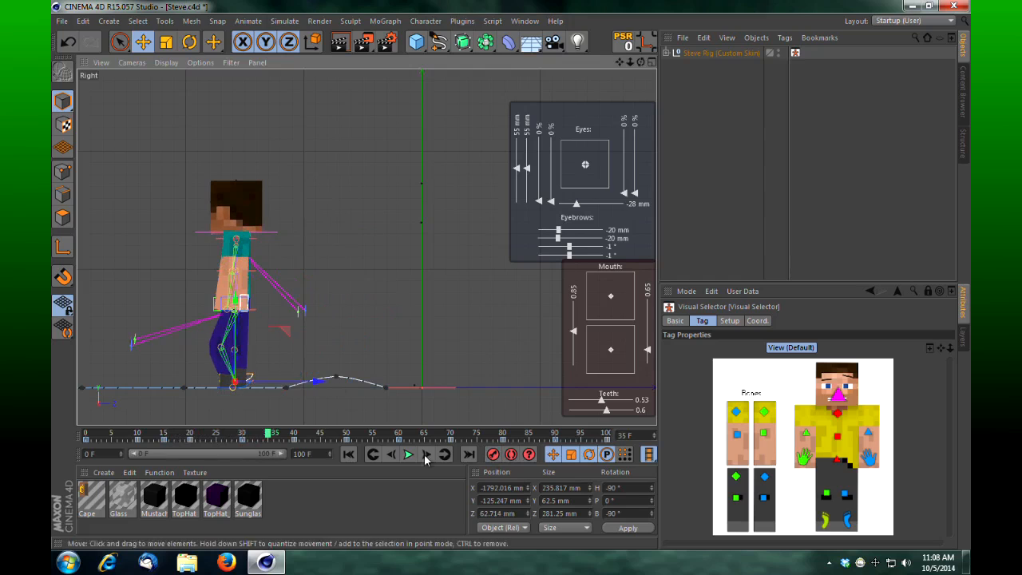
{"action": "left_click", "coordinate": [493, 454]}
{"action": "left_click_drag", "start_coordinate": [620, 62], "coordinate": [512, 274]}
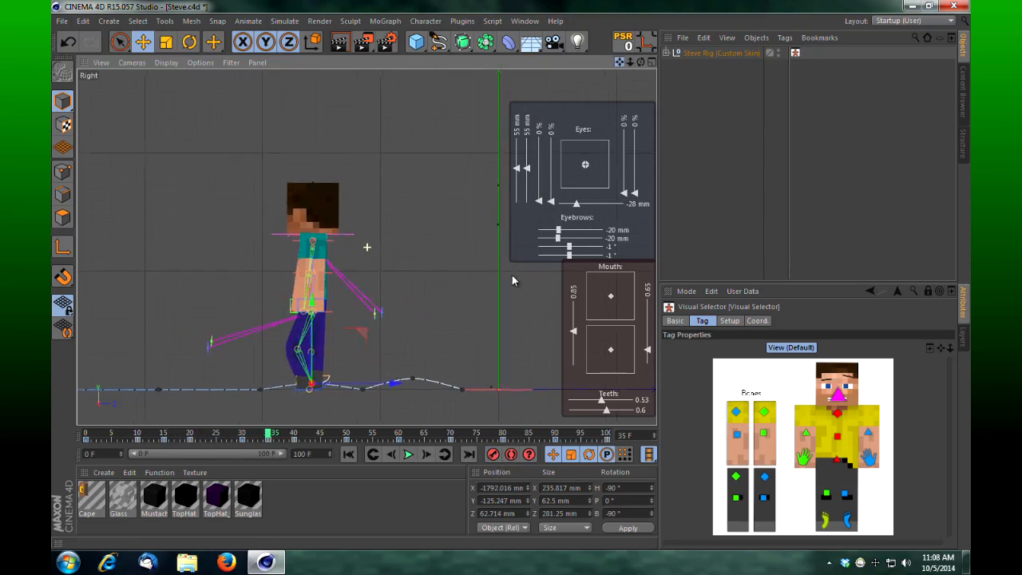
{"action": "left_click_drag", "start_coordinate": [267, 433], "coordinate": [375, 444]}
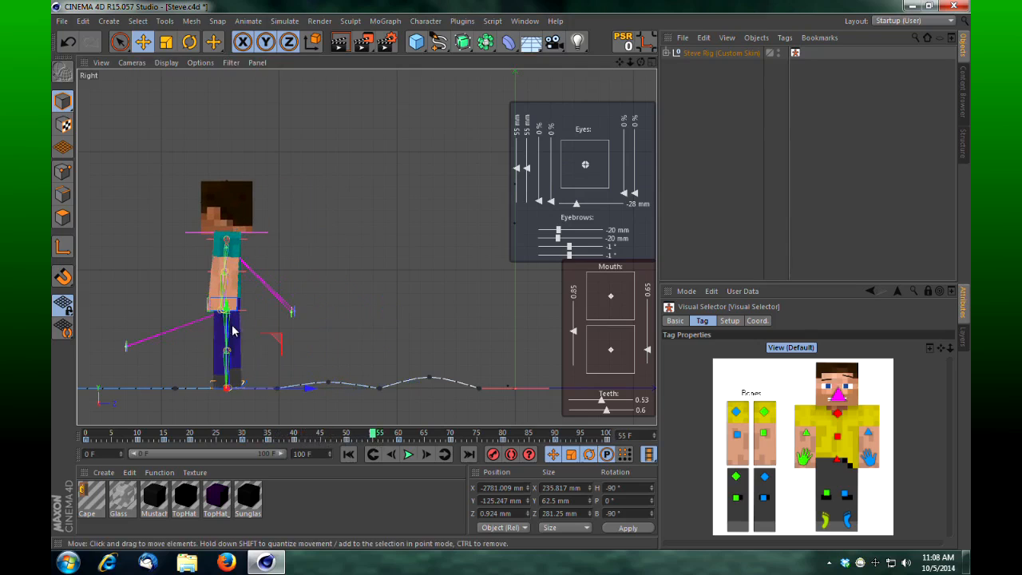
{"action": "left_click_drag", "start_coordinate": [229, 310], "coordinate": [230, 299]}
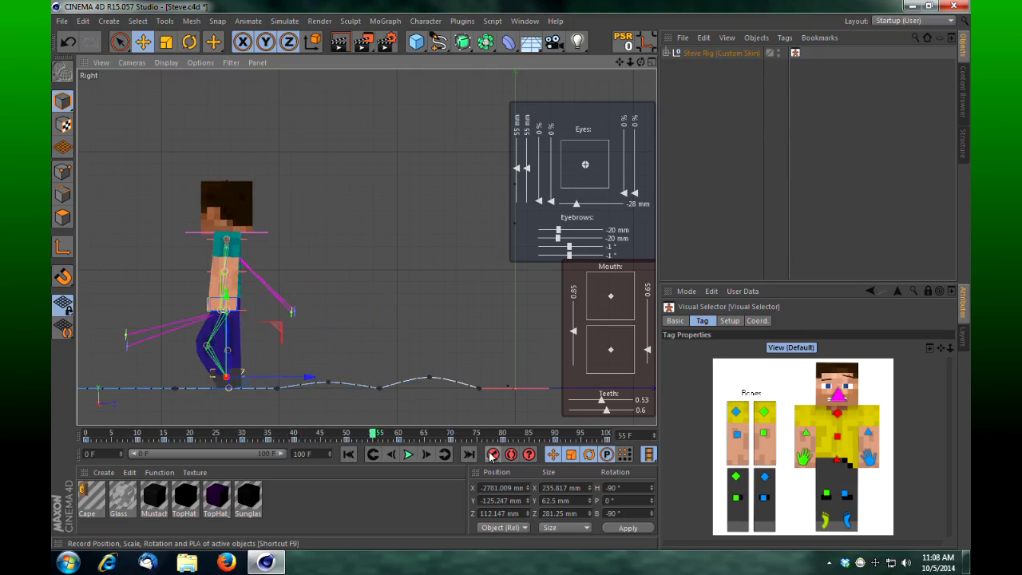
Keyframe the green foot control raised to Z about 94 mm on frame 75 and Z about 50 mm on frame 95, and show all four views
{"action": "left_click_drag", "start_coordinate": [375, 437], "coordinate": [479, 453]}
{"action": "left_click_drag", "start_coordinate": [619, 62], "coordinate": [759, 67]}
{"action": "left_click_drag", "start_coordinate": [261, 313], "coordinate": [268, 306]}
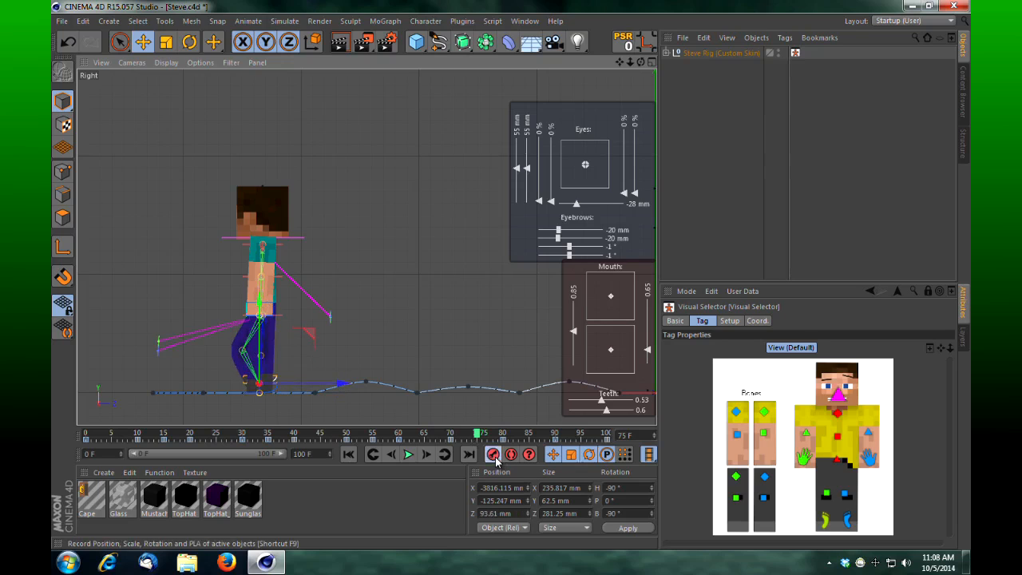
{"action": "left_click_drag", "start_coordinate": [482, 439], "coordinate": [586, 453]}
{"action": "left_click_drag", "start_coordinate": [180, 311], "coordinate": [182, 307]}
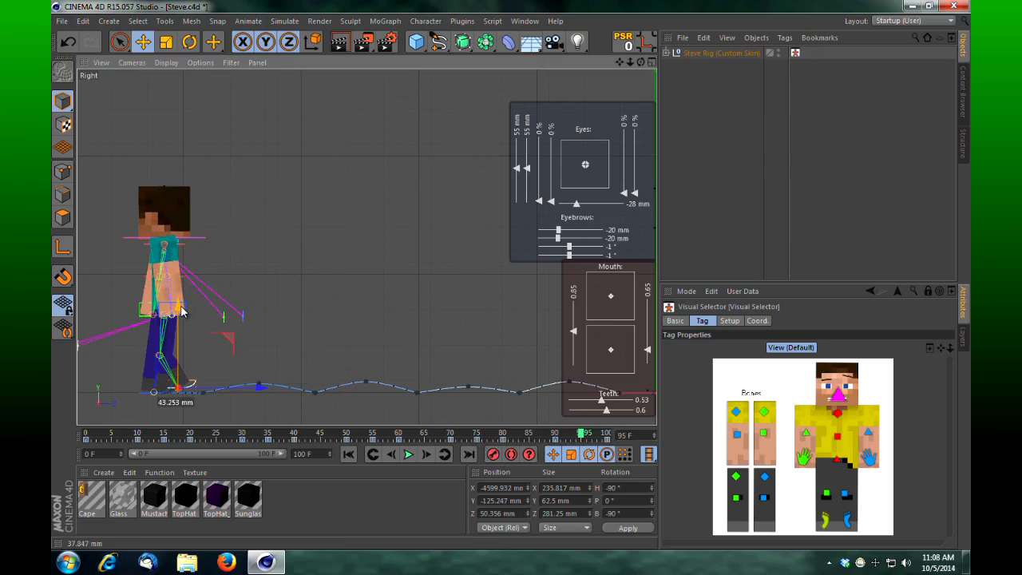
{"action": "left_click", "coordinate": [492, 457]}
{"action": "left_click", "coordinate": [652, 63]}
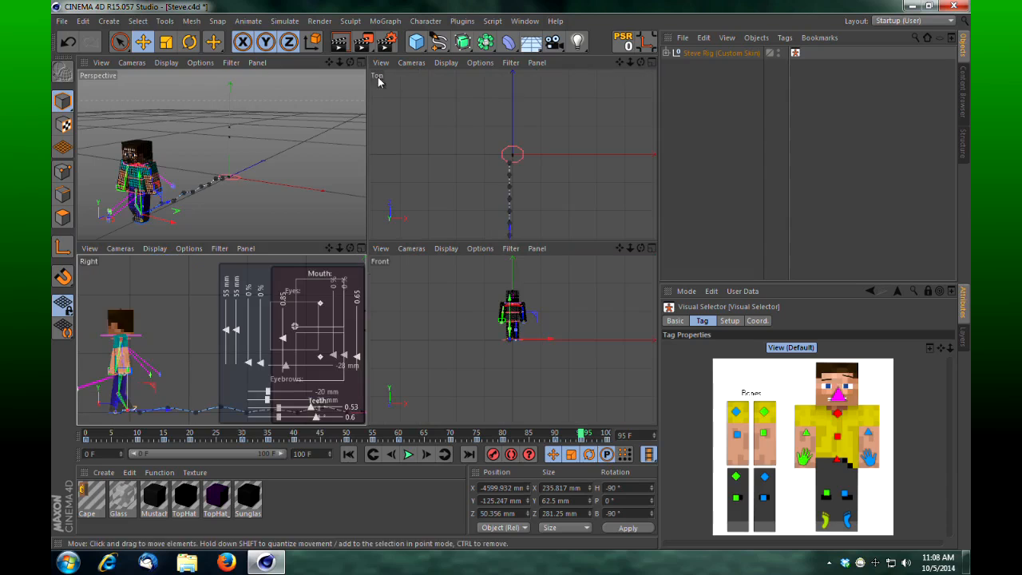
Enlarge the perspective view, frame the whole Steve character in it, and return to frame 0 with nothing selected
{"action": "left_click", "coordinate": [361, 63]}
{"action": "left_click_drag", "start_coordinate": [640, 63], "coordinate": [520, 284]}
{"action": "left_click", "coordinate": [775, 189]}
{"action": "left_click_drag", "start_coordinate": [581, 438], "coordinate": [51, 443]}
{"action": "left_click_drag", "start_coordinate": [626, 62], "coordinate": [511, 275]}
{"action": "left_click_drag", "start_coordinate": [88, 435], "coordinate": [64, 440]}
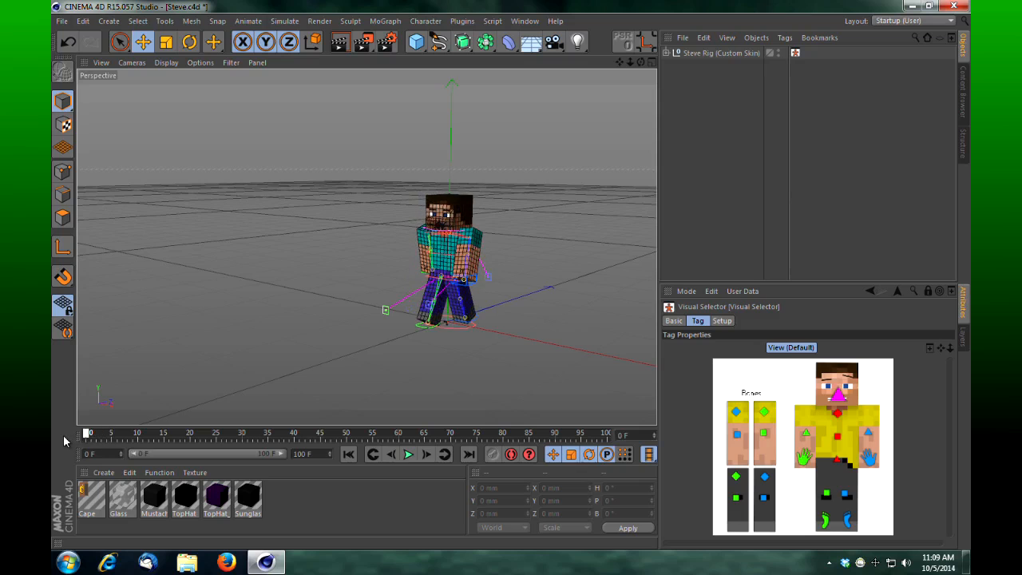
Select the rig's head control for rotation and keyframe it at H 0° on frame 0
{"action": "left_click", "coordinate": [837, 406]}
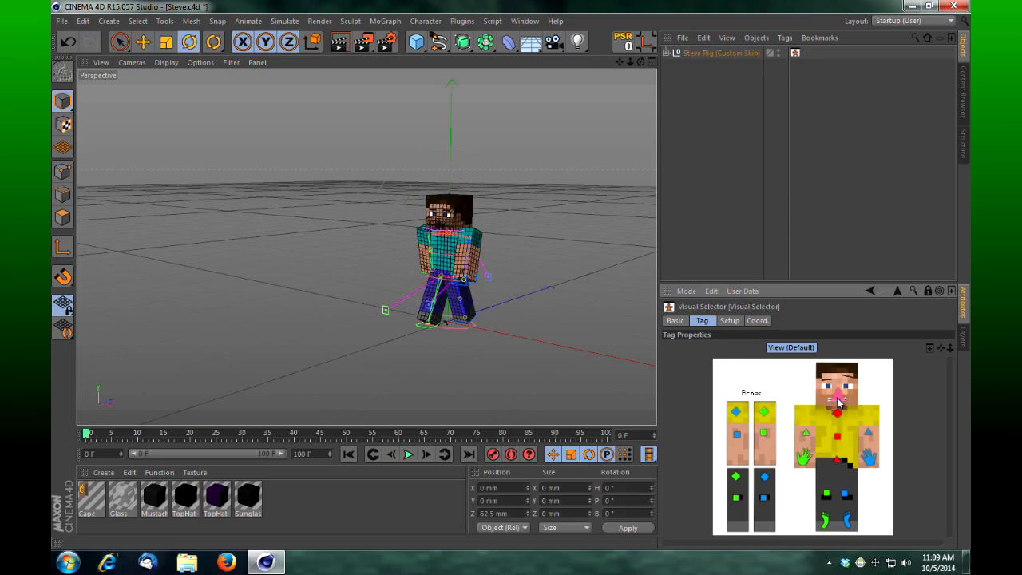
{"action": "left_click_drag", "start_coordinate": [631, 61], "coordinate": [506, 280]}
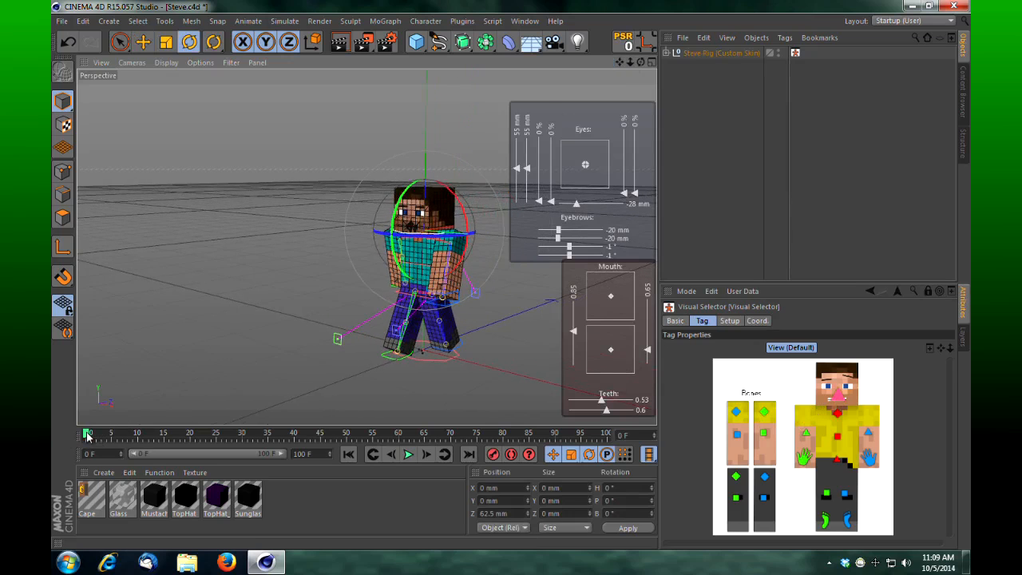
{"action": "left_click_drag", "start_coordinate": [90, 435], "coordinate": [120, 444]}
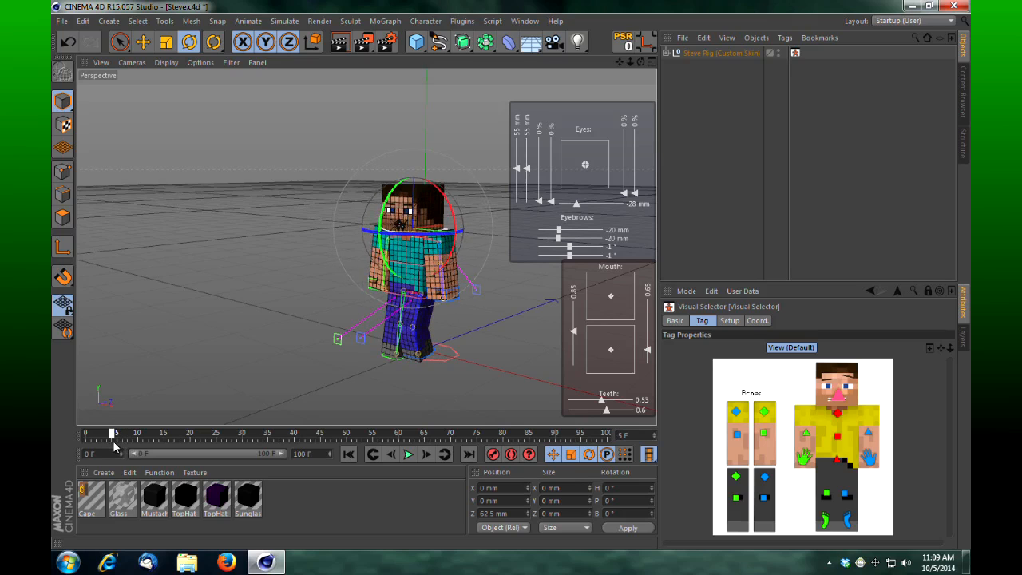
{"action": "mouse_move", "coordinate": [113, 440]}
{"action": "left_mouse_down"}
{"action": "mouse_move", "coordinate": [165, 449]}
{"action": "mouse_move", "coordinate": [113, 453]}
{"action": "left_mouse_up"}
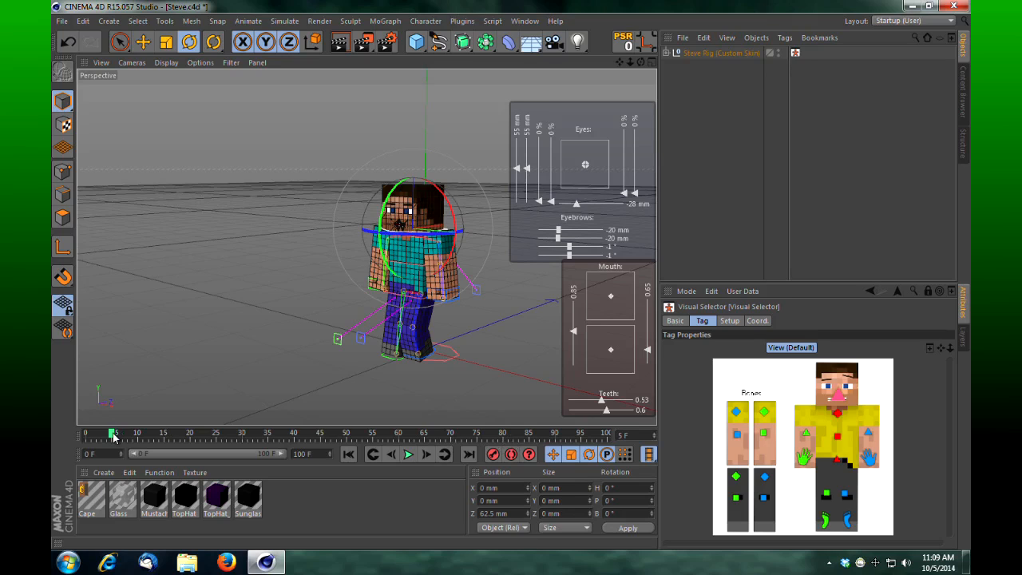
{"action": "left_click_drag", "start_coordinate": [113, 436], "coordinate": [67, 438]}
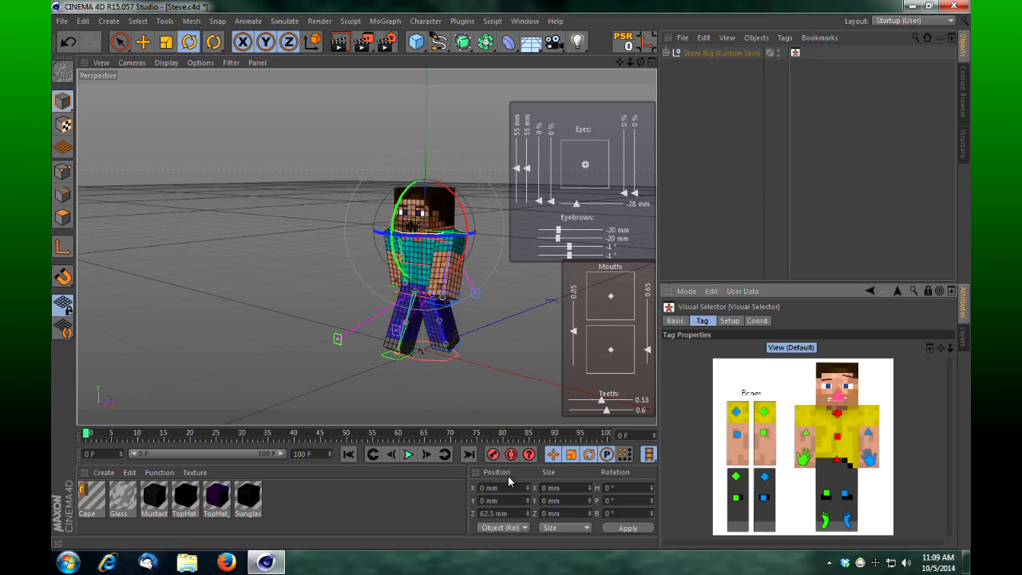
Keyframe the head control turned to H about 3.3° on frame 5 and H about 0.5° on frame 15
{"action": "left_click_drag", "start_coordinate": [89, 439], "coordinate": [114, 438]}
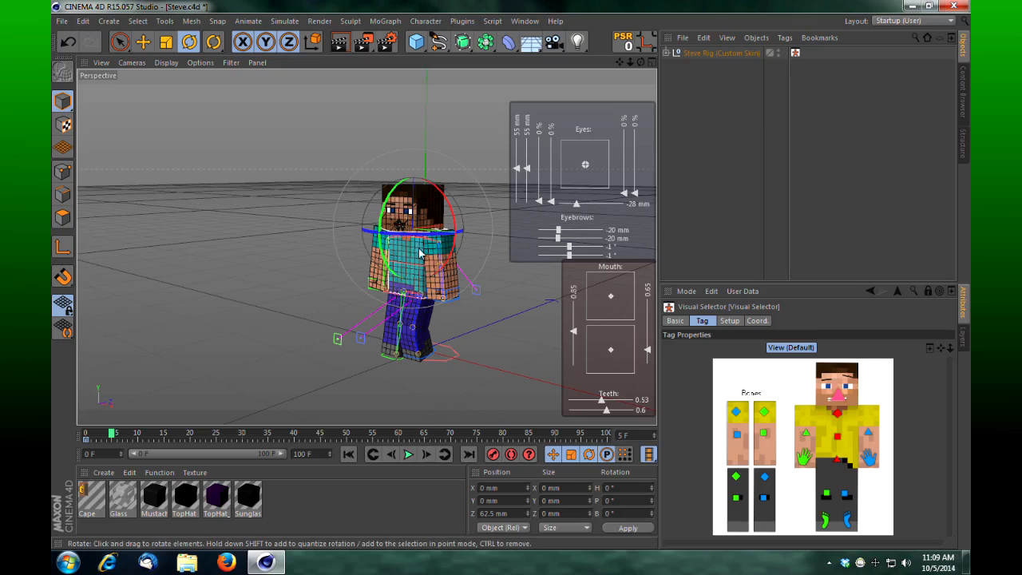
{"action": "left_click_drag", "start_coordinate": [385, 213], "coordinate": [397, 216]}
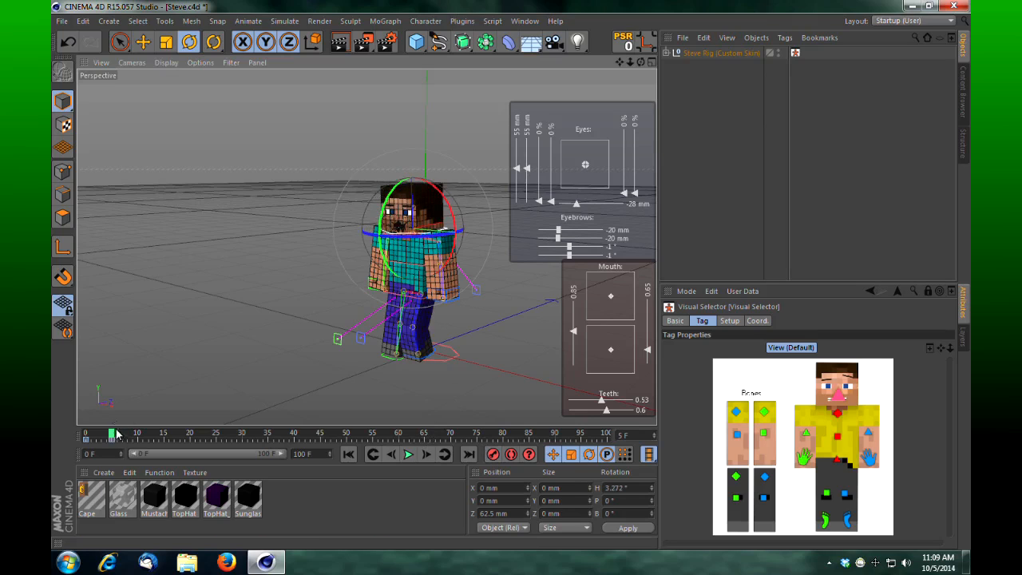
{"action": "left_click_drag", "start_coordinate": [116, 435], "coordinate": [162, 439]}
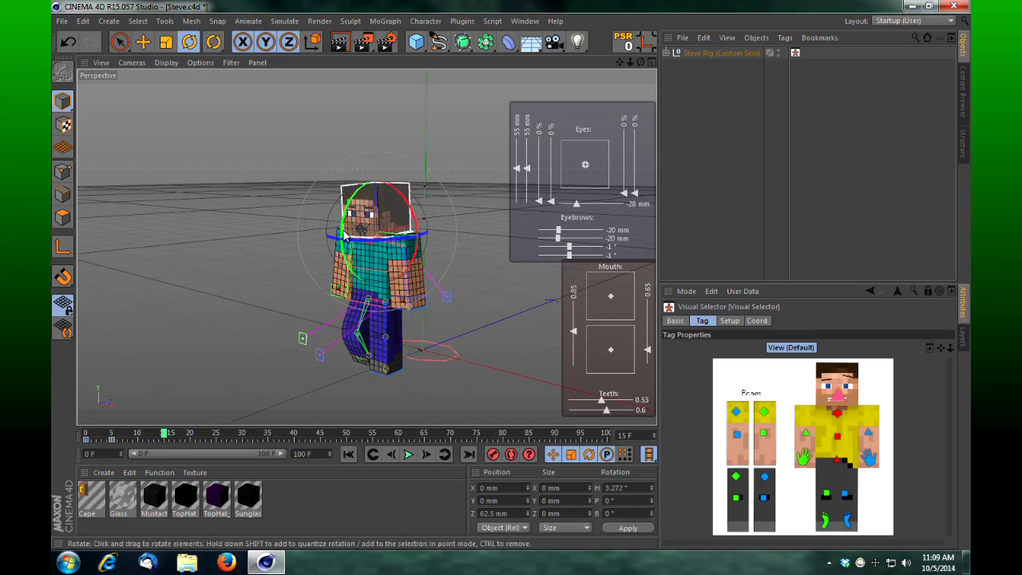
{"action": "left_click_drag", "start_coordinate": [345, 232], "coordinate": [356, 234]}
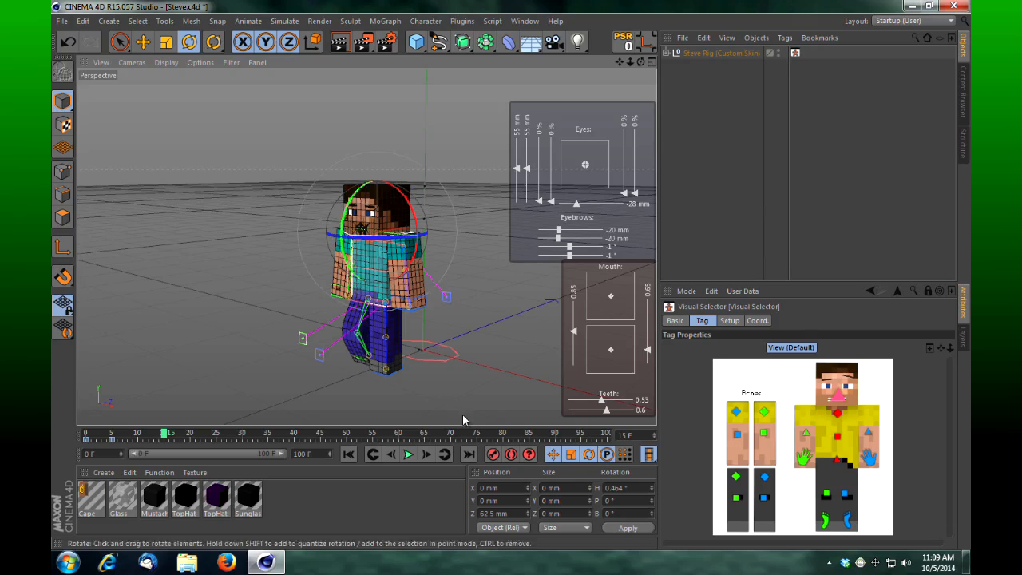
Keyframe the head control turned to H about 4° on frame 25 and H about -3.2° on frame 35
{"action": "left_click_drag", "start_coordinate": [167, 433], "coordinate": [216, 433]}
{"action": "left_click_drag", "start_coordinate": [311, 227], "coordinate": [309, 230]}
{"action": "left_click", "coordinate": [493, 455]}
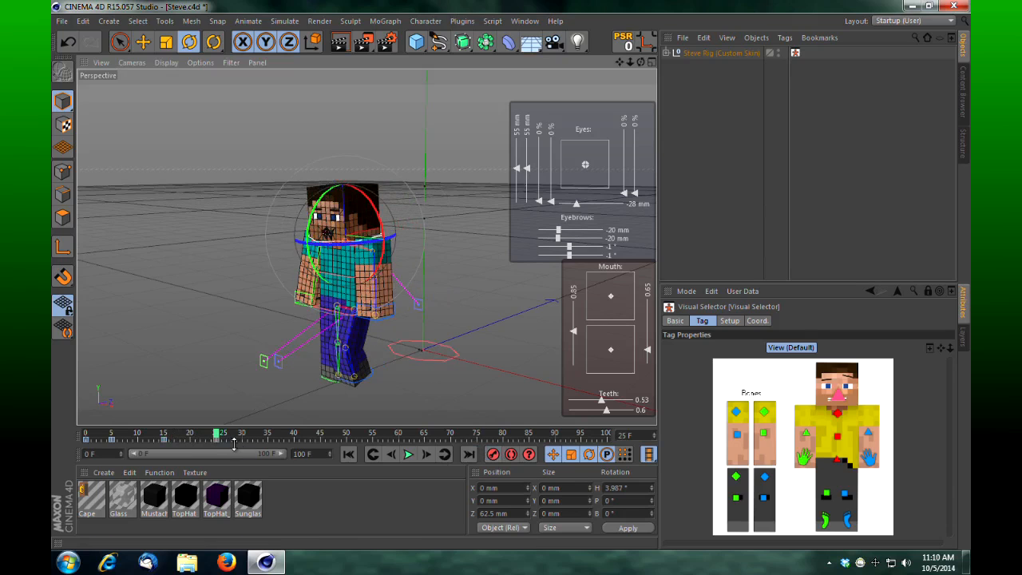
{"action": "left_click_drag", "start_coordinate": [217, 436], "coordinate": [270, 436]}
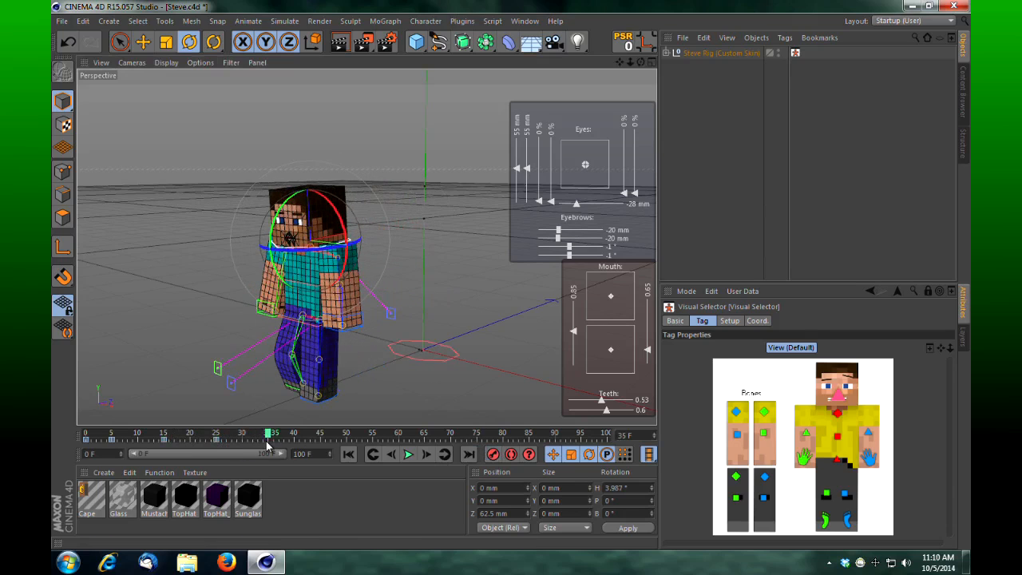
{"action": "left_click_drag", "start_coordinate": [272, 242], "coordinate": [274, 234]}
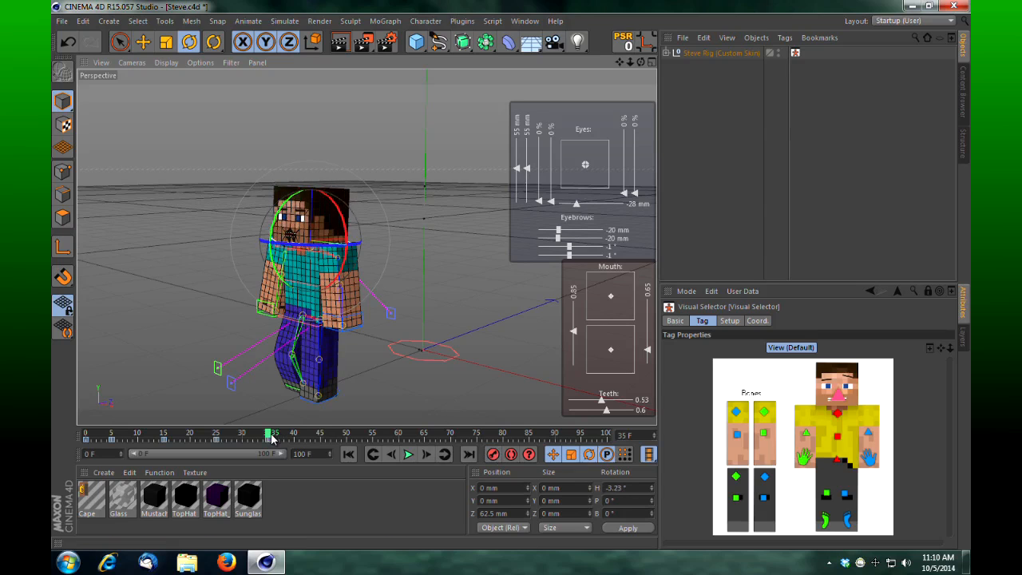
Keyframe the head control turned to H about 0.1° on frame 45 and H about -2.5° on frame 55
{"action": "left_click_drag", "start_coordinate": [272, 438], "coordinate": [323, 446]}
{"action": "left_click_drag", "start_coordinate": [235, 219], "coordinate": [232, 221]}
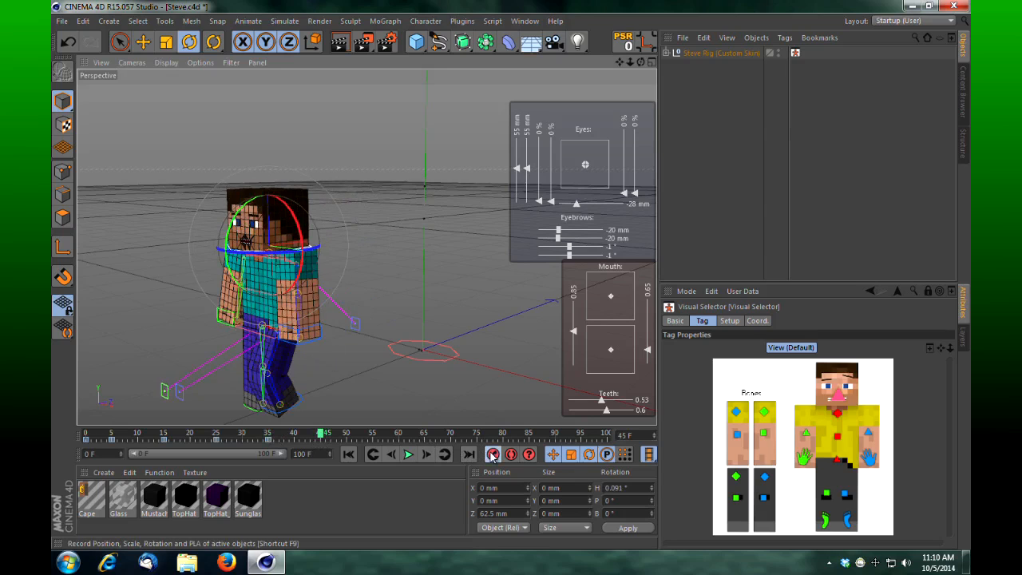
{"action": "left_click_drag", "start_coordinate": [325, 436], "coordinate": [373, 440]}
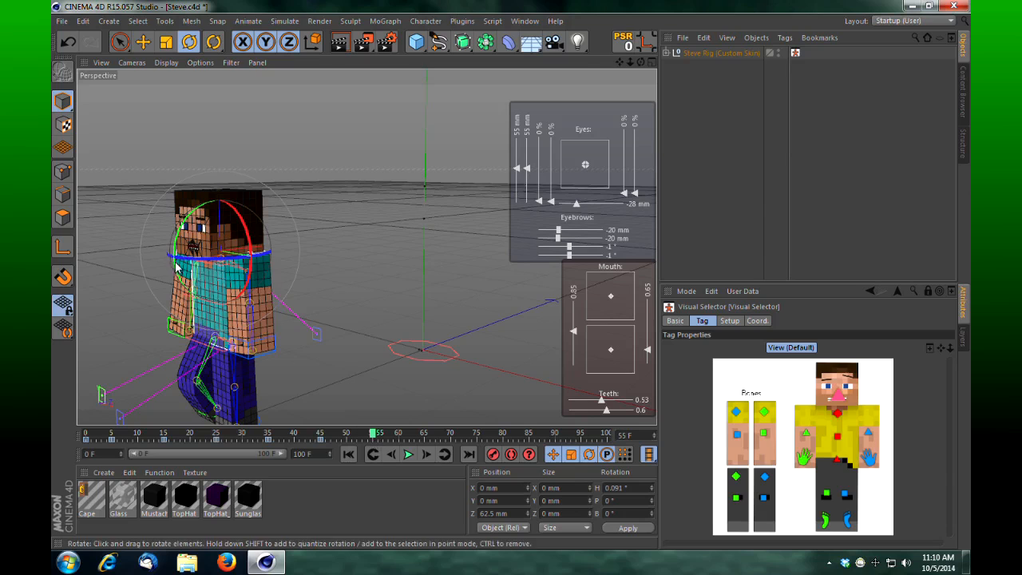
{"action": "left_click_drag", "start_coordinate": [175, 261], "coordinate": [173, 264]}
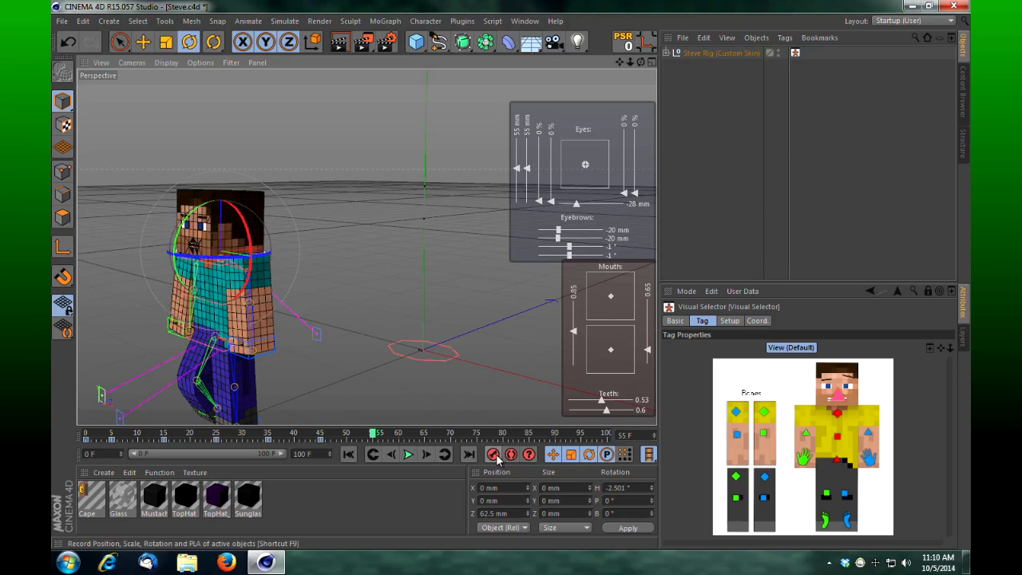
Keyframe the head control turned to H about 0.9° on frame 65 and H about -1.3° on frame 75
{"action": "left_click_drag", "start_coordinate": [629, 62], "coordinate": [534, 268]}
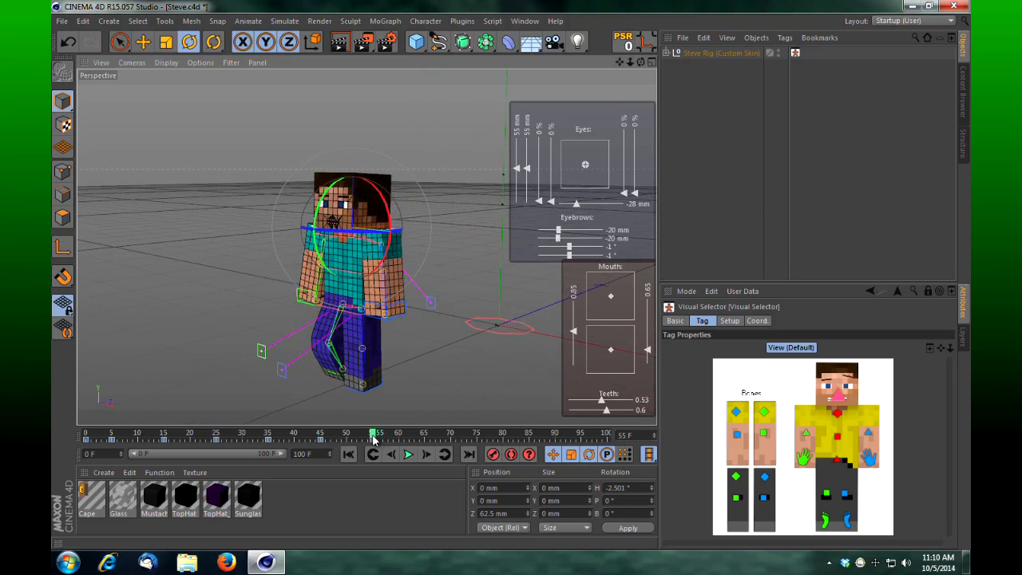
{"action": "left_click_drag", "start_coordinate": [373, 439], "coordinate": [427, 440]}
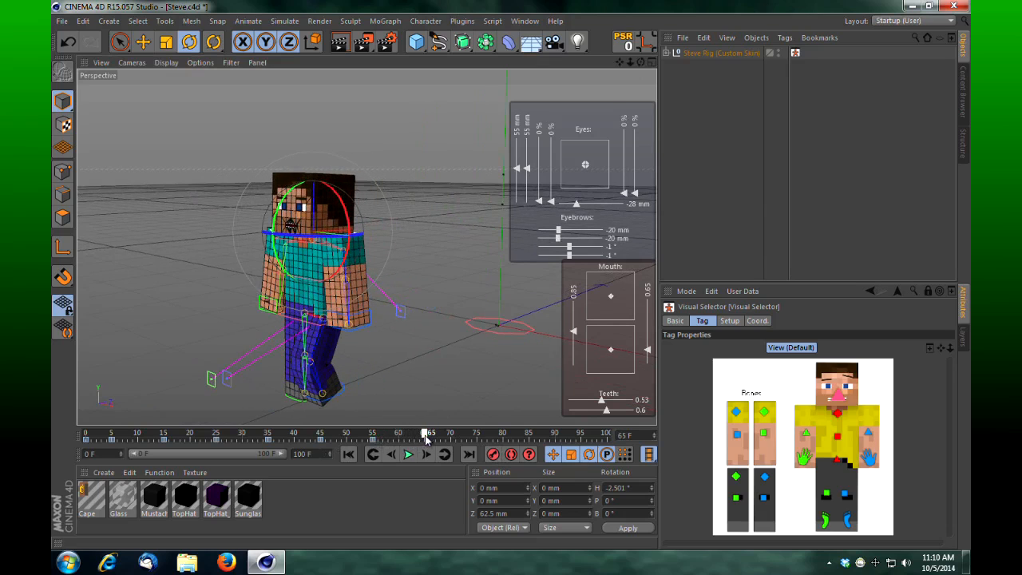
{"action": "left_click_drag", "start_coordinate": [272, 232], "coordinate": [272, 234]}
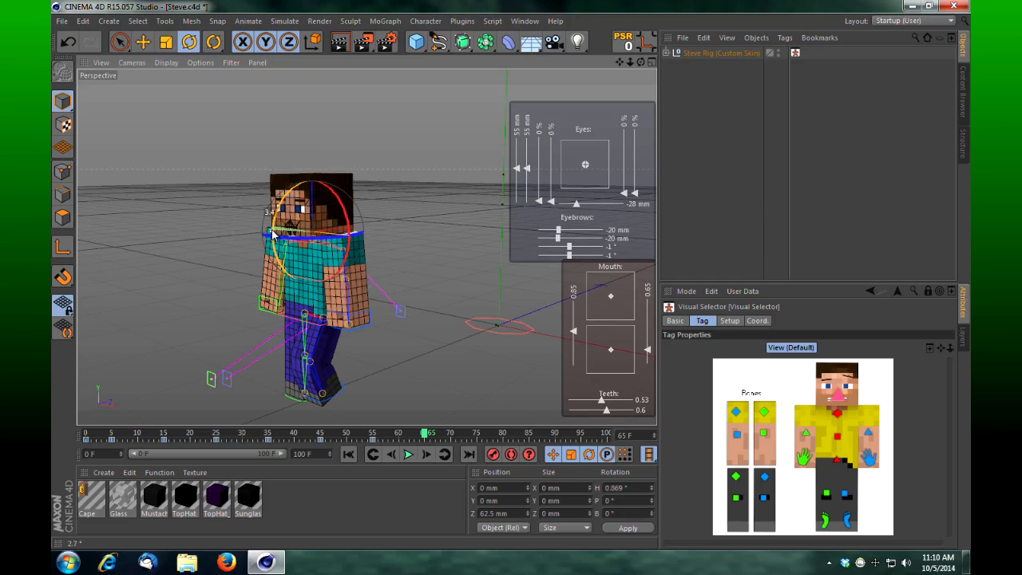
{"action": "left_click_drag", "start_coordinate": [425, 437], "coordinate": [477, 437]}
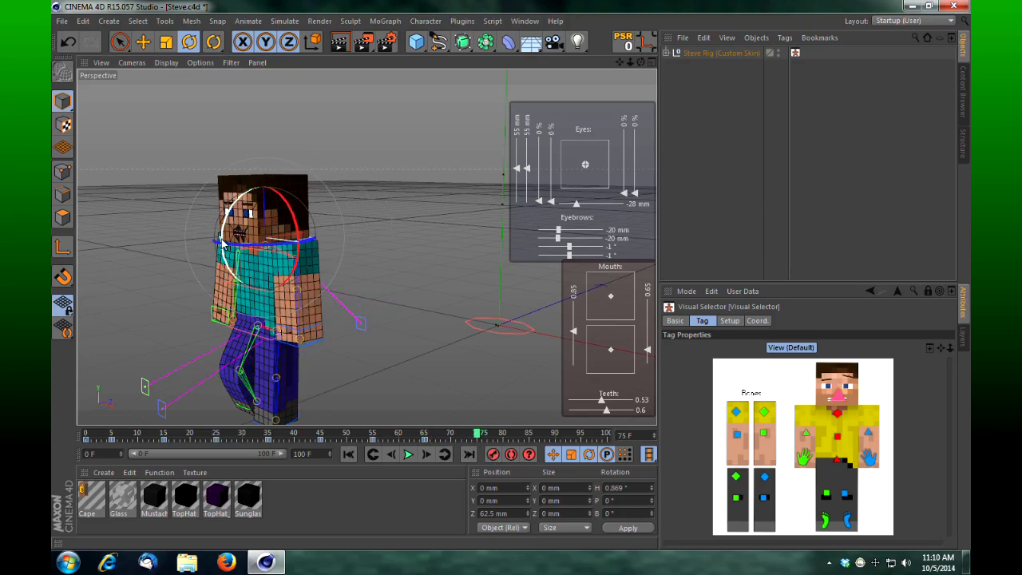
{"action": "left_click_drag", "start_coordinate": [224, 244], "coordinate": [227, 250]}
{"action": "left_click", "coordinate": [493, 455]}
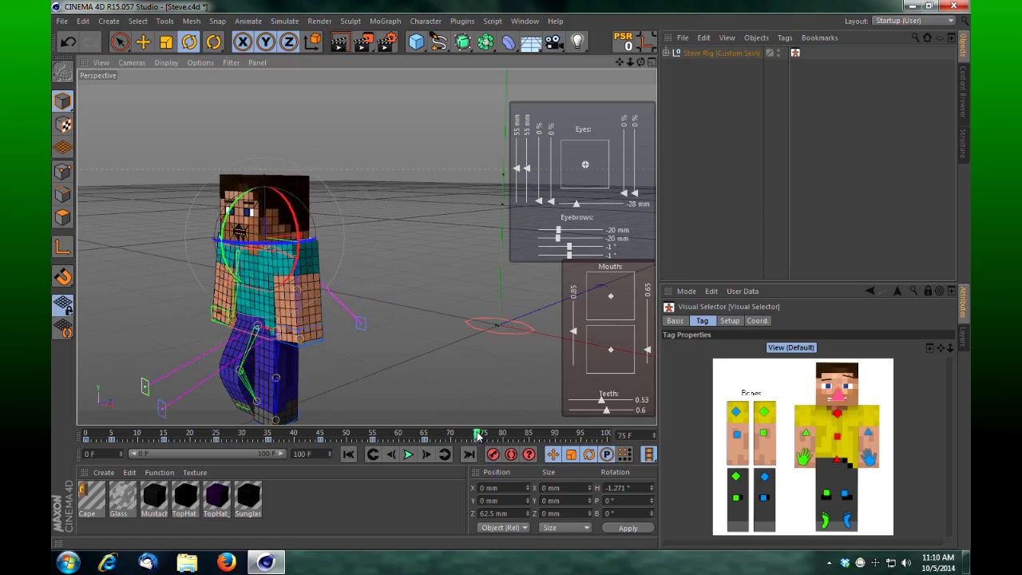
Keyframe the head control turned to H about 1.4° on frame 85 and H about -4.5° on frame 95
{"action": "left_click_drag", "start_coordinate": [478, 435], "coordinate": [529, 439]}
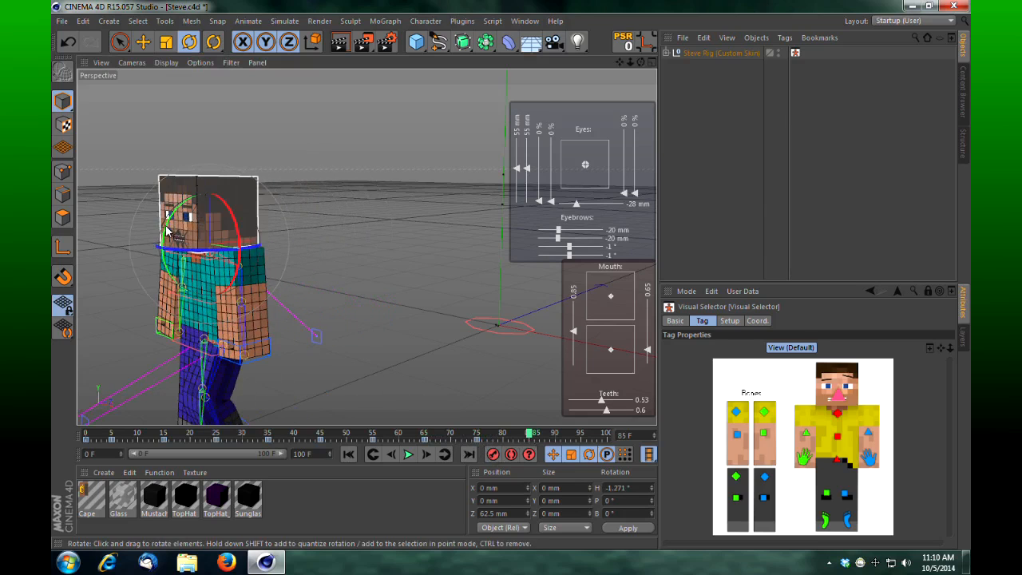
{"action": "left_click_drag", "start_coordinate": [171, 240], "coordinate": [167, 233]}
{"action": "left_click", "coordinate": [494, 455]}
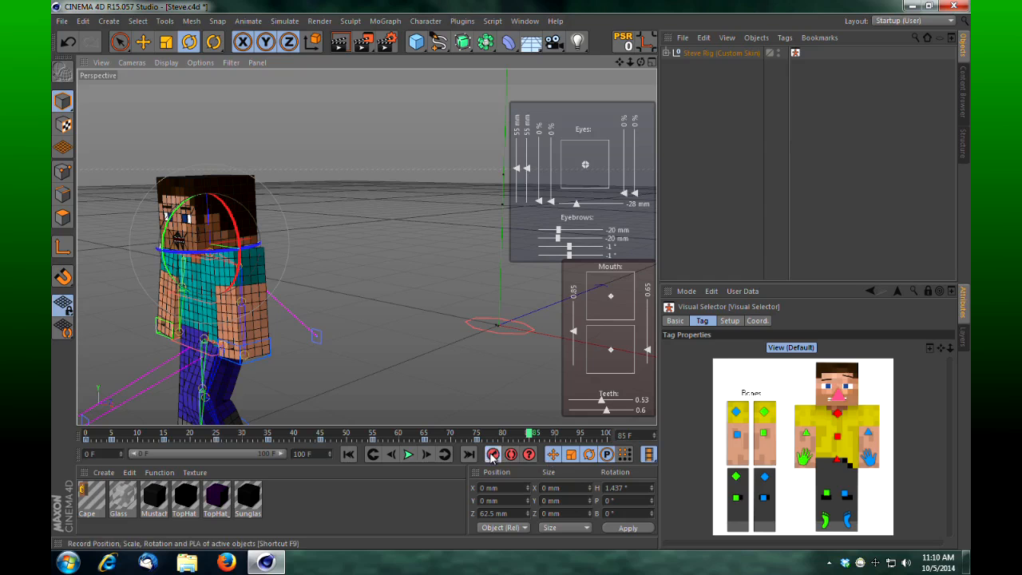
{"action": "left_click_drag", "start_coordinate": [530, 436], "coordinate": [583, 436]}
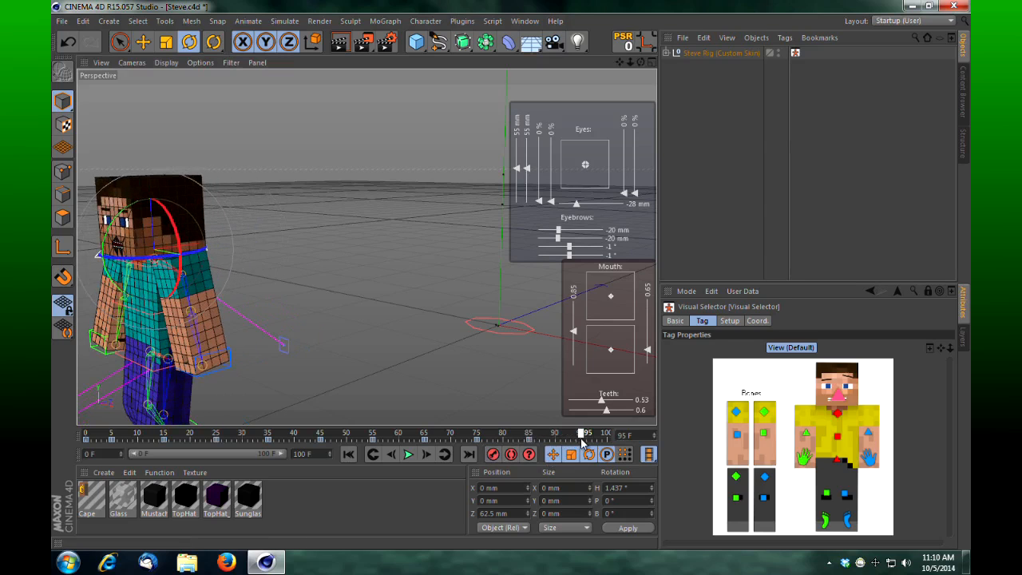
{"action": "left_click_drag", "start_coordinate": [112, 227], "coordinate": [124, 231]}
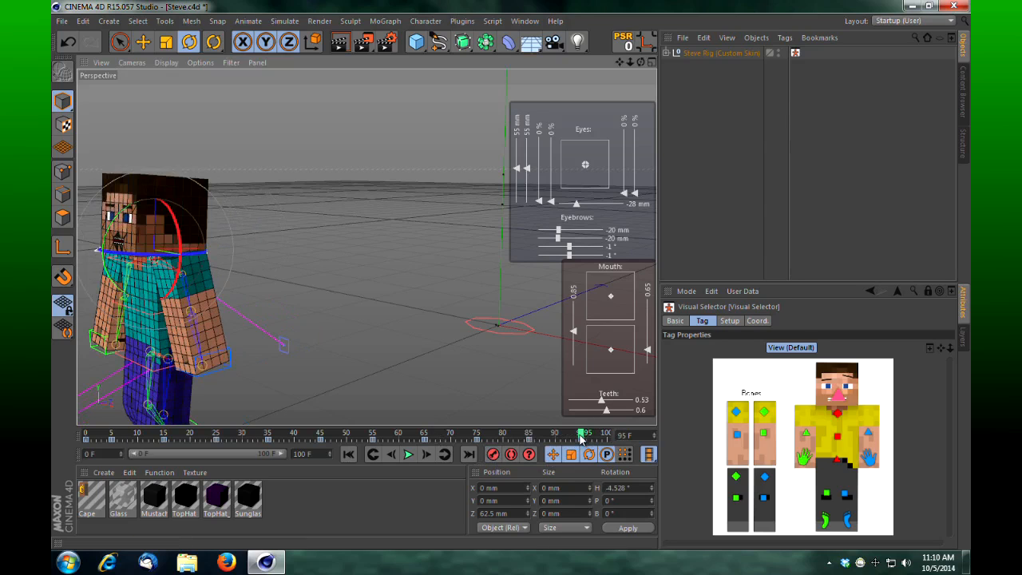
Keyframe the head control turned to H about -2.3° on frame 100, return to frame 0 and deselect it
{"action": "left_click_drag", "start_coordinate": [581, 439], "coordinate": [606, 436]}
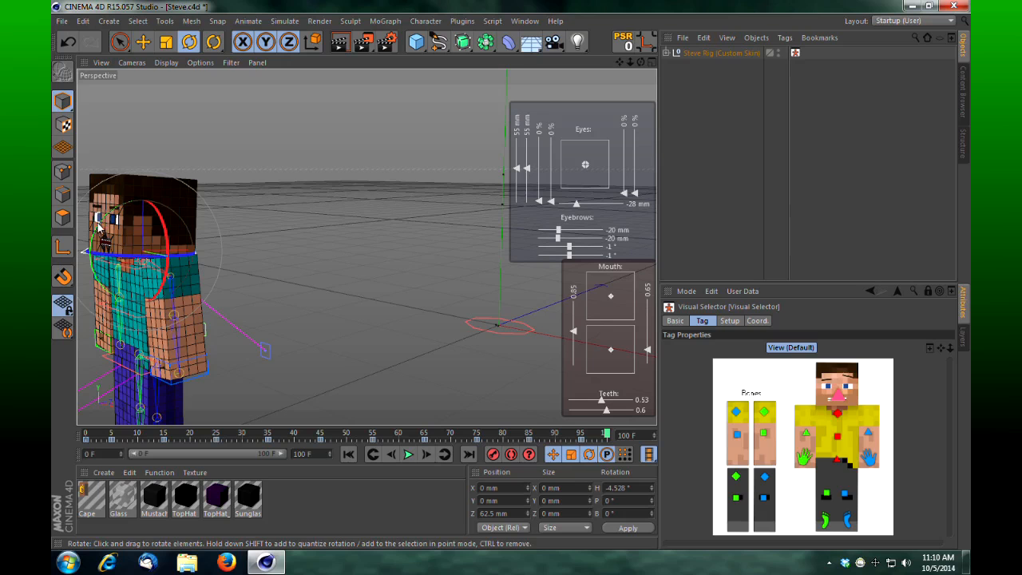
{"action": "left_click_drag", "start_coordinate": [97, 227], "coordinate": [94, 239]}
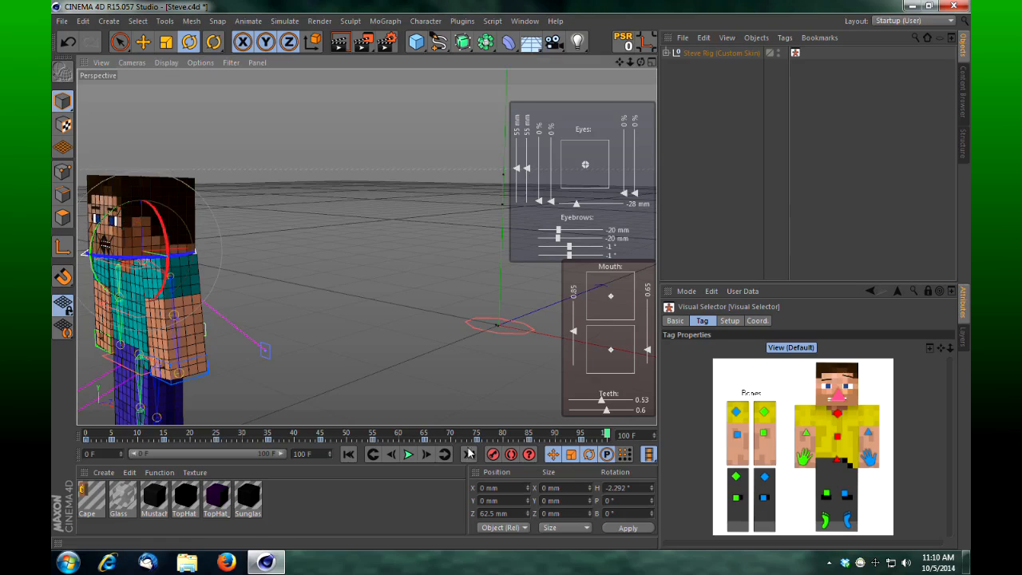
{"action": "left_click_drag", "start_coordinate": [606, 436], "coordinate": [62, 436]}
{"action": "left_click", "coordinate": [130, 417]}
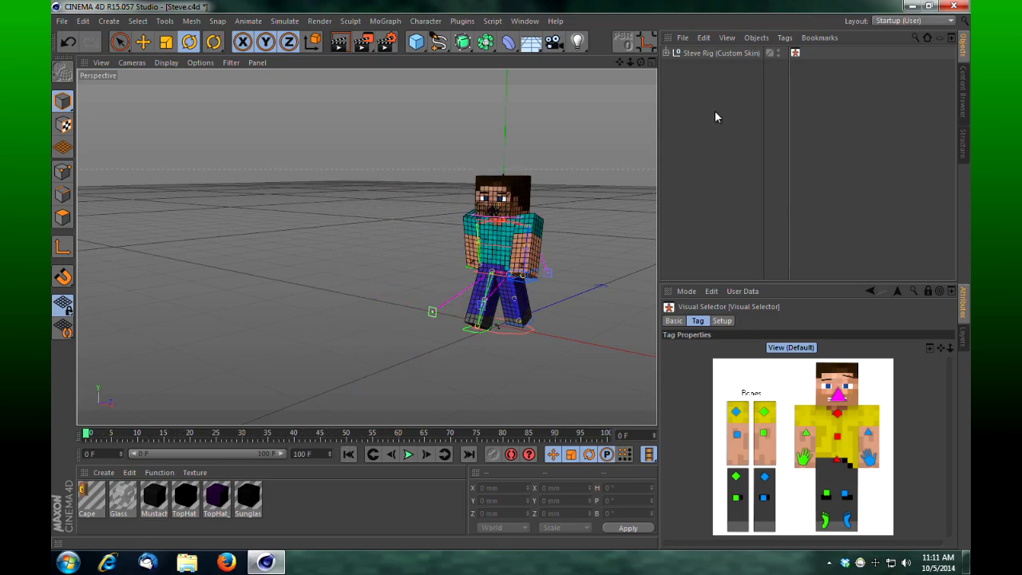
Unlock the attribute display from the visual selector and show the Steve Rig's object properties and user data
{"action": "left_click", "coordinate": [721, 54]}
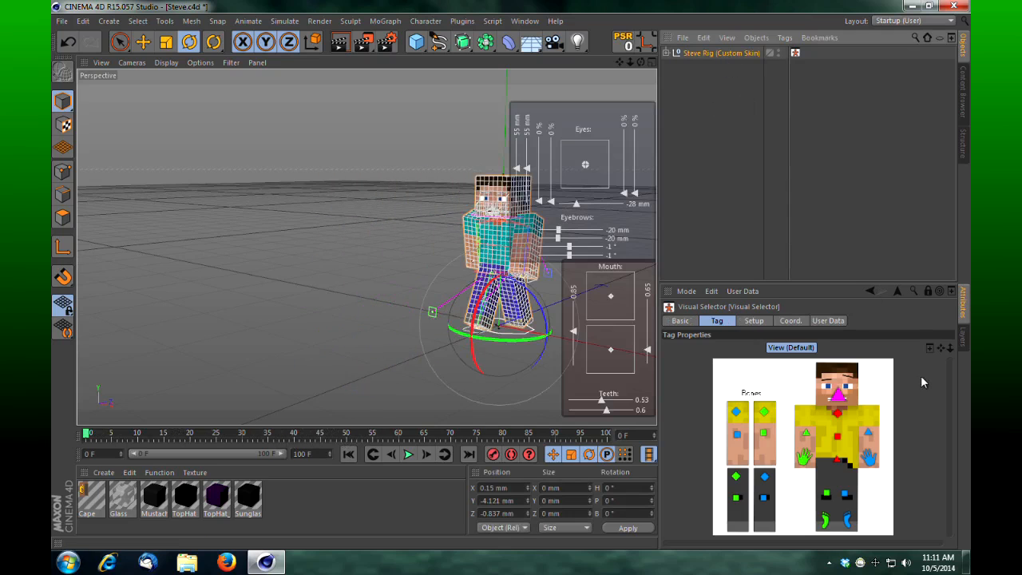
{"action": "left_click", "coordinate": [926, 289]}
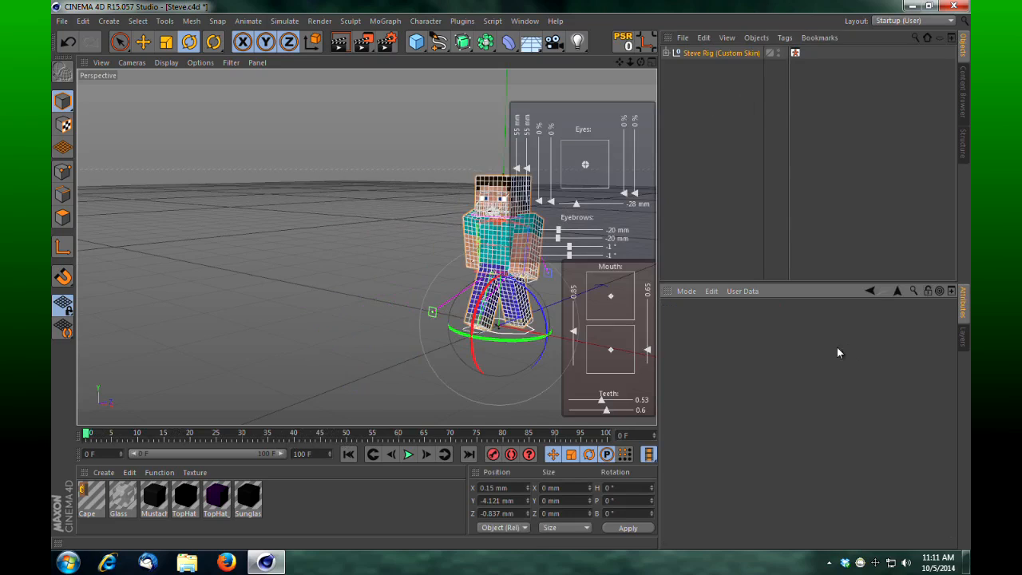
{"action": "left_click", "coordinate": [705, 55]}
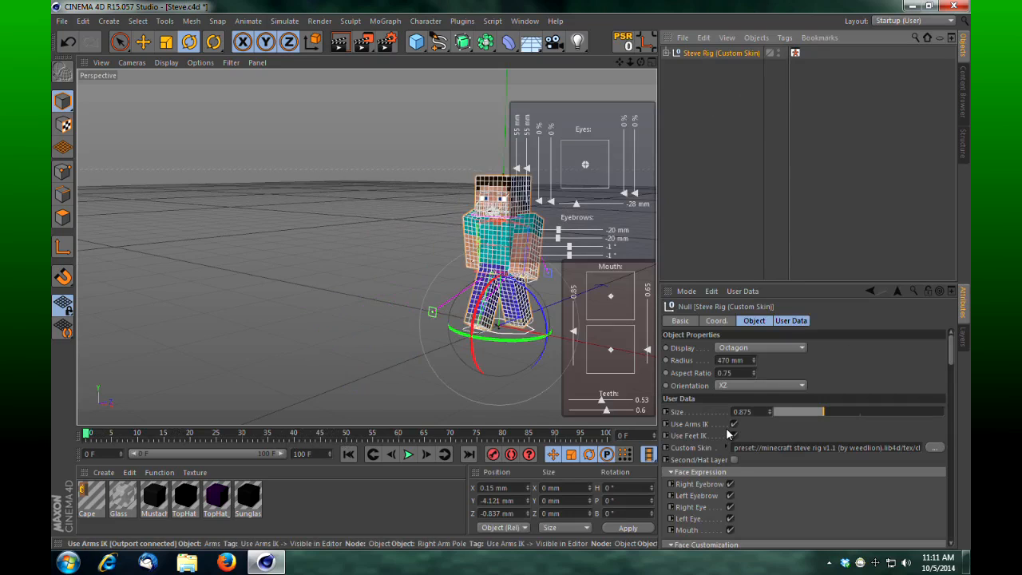
Go to frame 100, bring Steve's end position into the perspective view and add a camera from that viewpoint
{"action": "left_click_drag", "start_coordinate": [619, 63], "coordinate": [615, 96]}
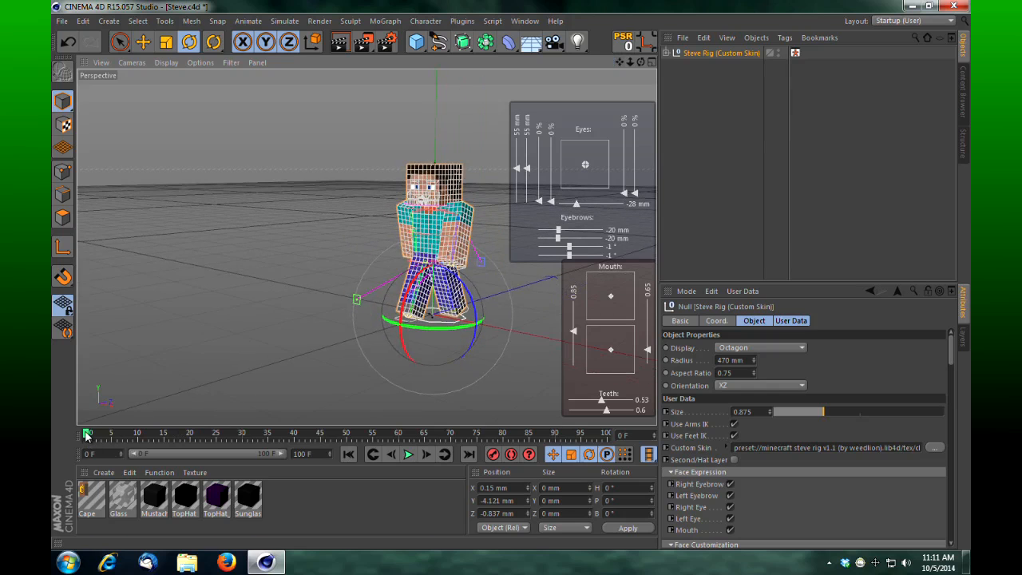
{"action": "left_click_drag", "start_coordinate": [87, 434], "coordinate": [607, 436]}
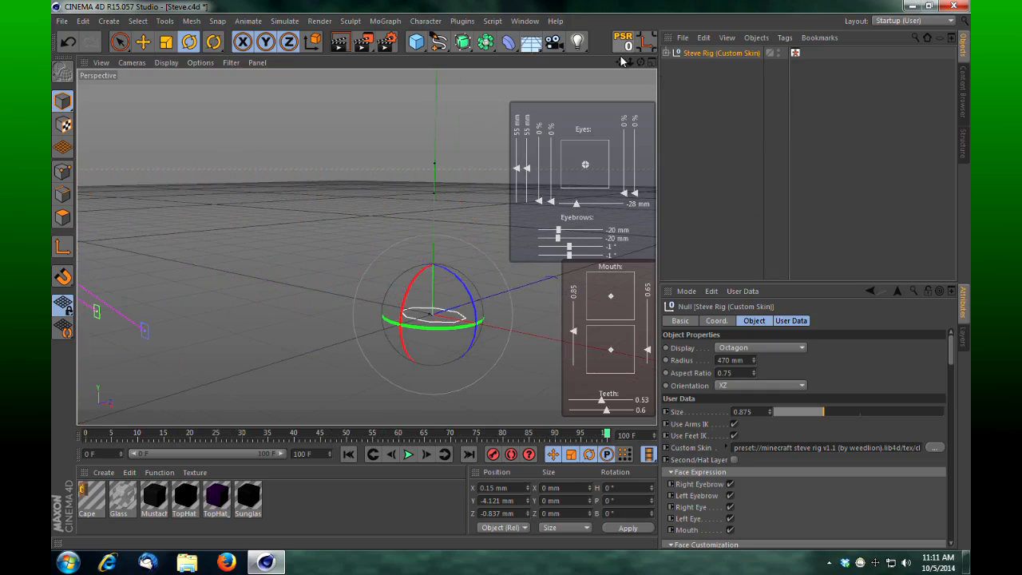
{"action": "left_click_drag", "start_coordinate": [621, 64], "coordinate": [513, 276]}
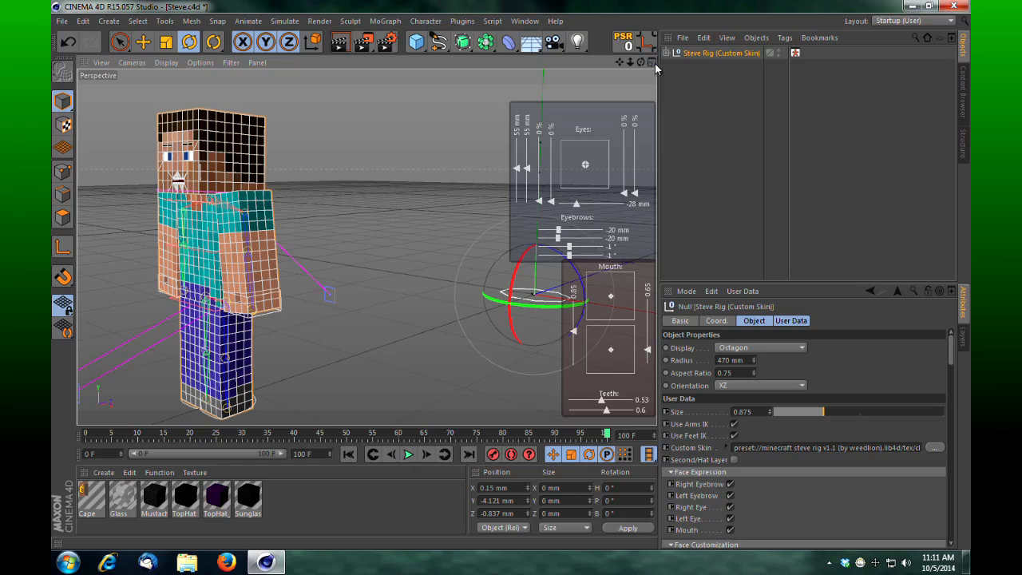
{"action": "left_click", "coordinate": [553, 41]}
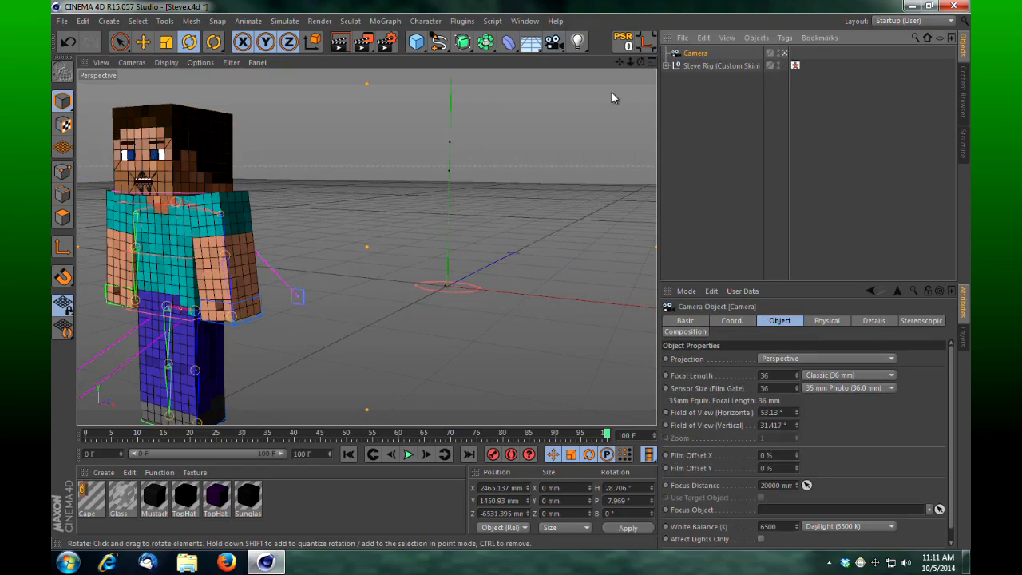
Keyframe the camera turned to H about 41° on frame 0 and H about 11°, P about -19.4° on frame 100
{"action": "left_click_drag", "start_coordinate": [604, 435], "coordinate": [50, 460]}
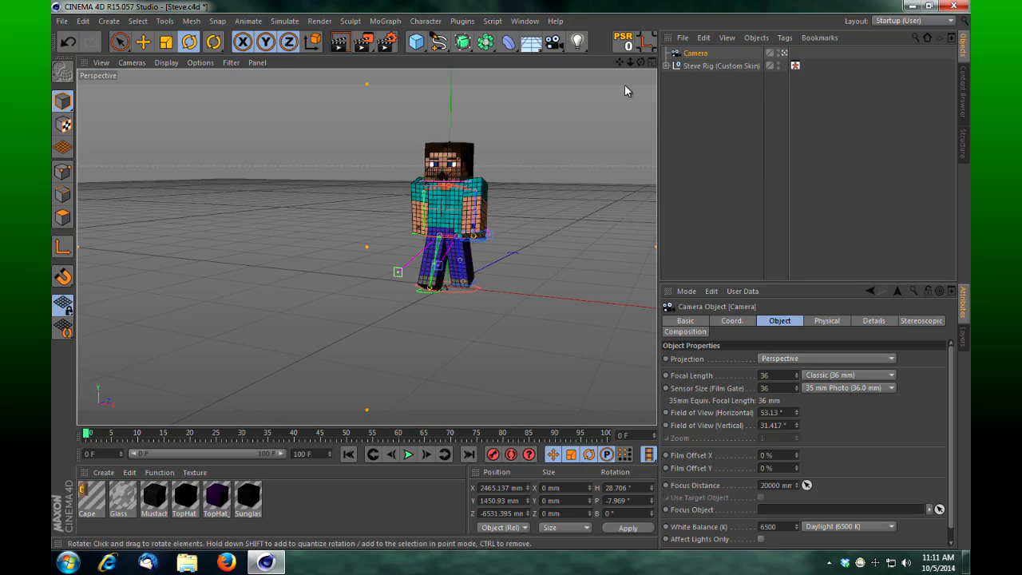
{"action": "left_click_drag", "start_coordinate": [503, 271], "coordinate": [512, 275], "text": "alt"}
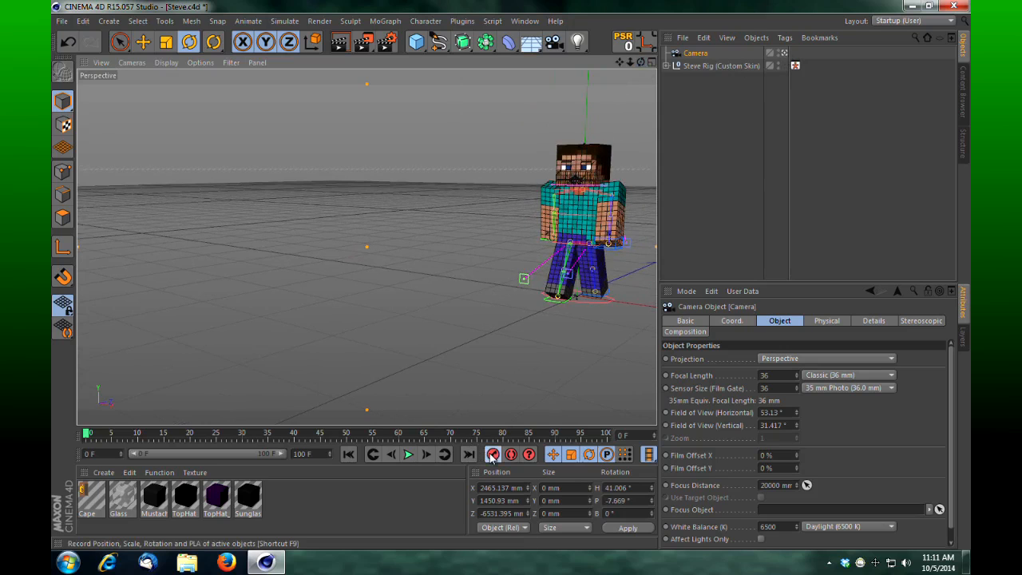
{"action": "left_click_drag", "start_coordinate": [86, 435], "coordinate": [607, 435]}
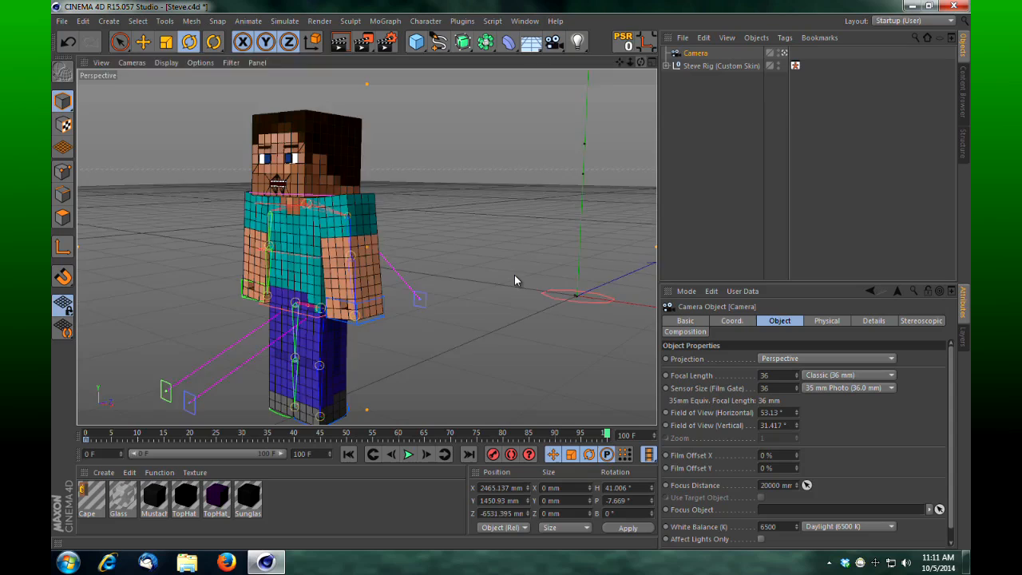
{"action": "left_click_drag", "start_coordinate": [515, 275], "coordinate": [512, 276], "text": "alt"}
{"action": "left_click_drag", "start_coordinate": [641, 62], "coordinate": [511, 276]}
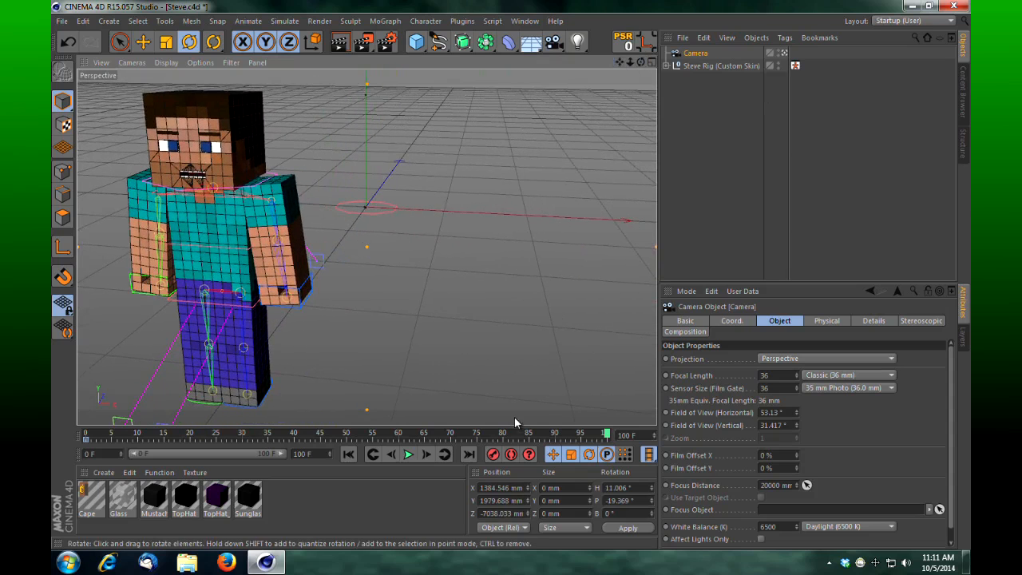
{"action": "mouse_move", "coordinate": [604, 439]}
{"action": "left_mouse_down"}
{"action": "mouse_move", "coordinate": [84, 438]}
{"action": "mouse_move", "coordinate": [312, 444]}
{"action": "left_mouse_up"}
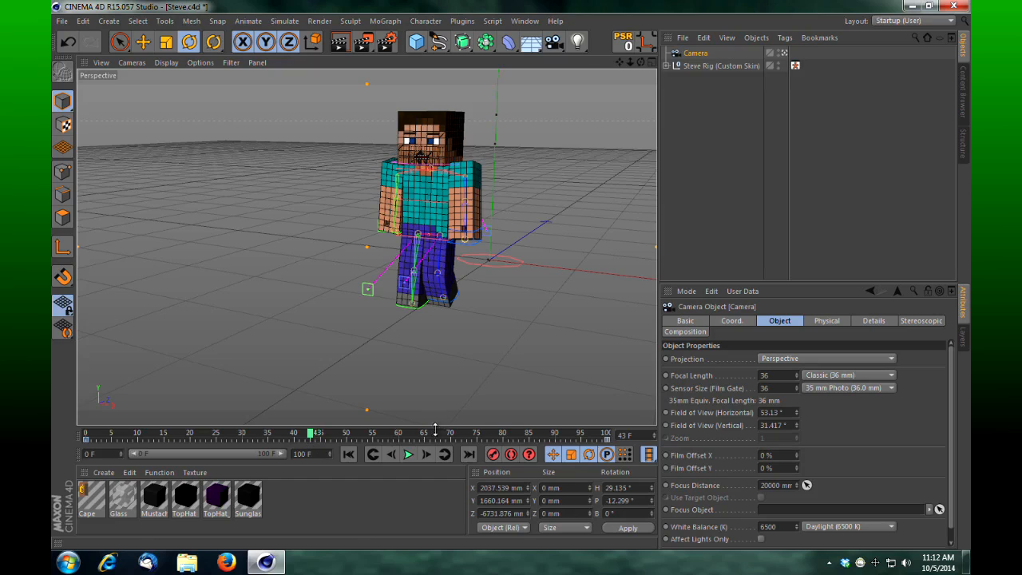
Using the rig's visual selector, keyframe the head control turned to H about 3.2°, B about 22.4° on frame 50
{"action": "left_click", "coordinate": [716, 65]}
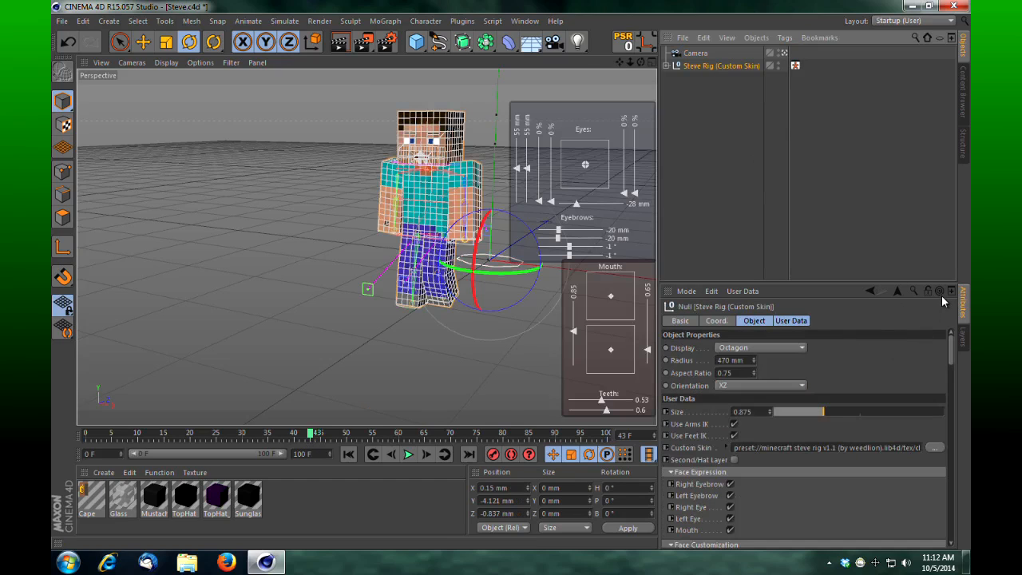
{"action": "left_click", "coordinate": [795, 65]}
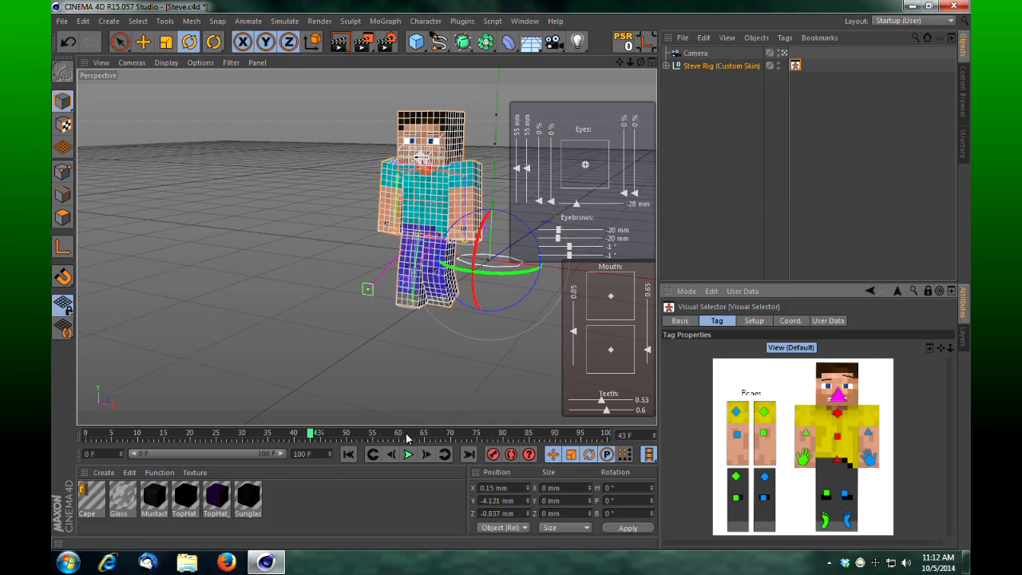
{"action": "left_click", "coordinate": [839, 399]}
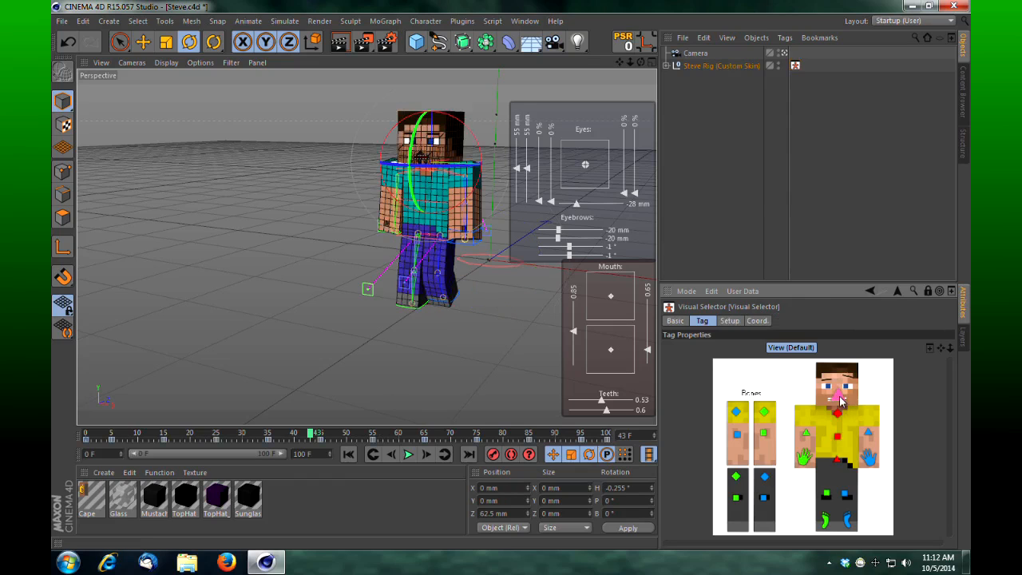
{"action": "left_click_drag", "start_coordinate": [314, 436], "coordinate": [322, 434]}
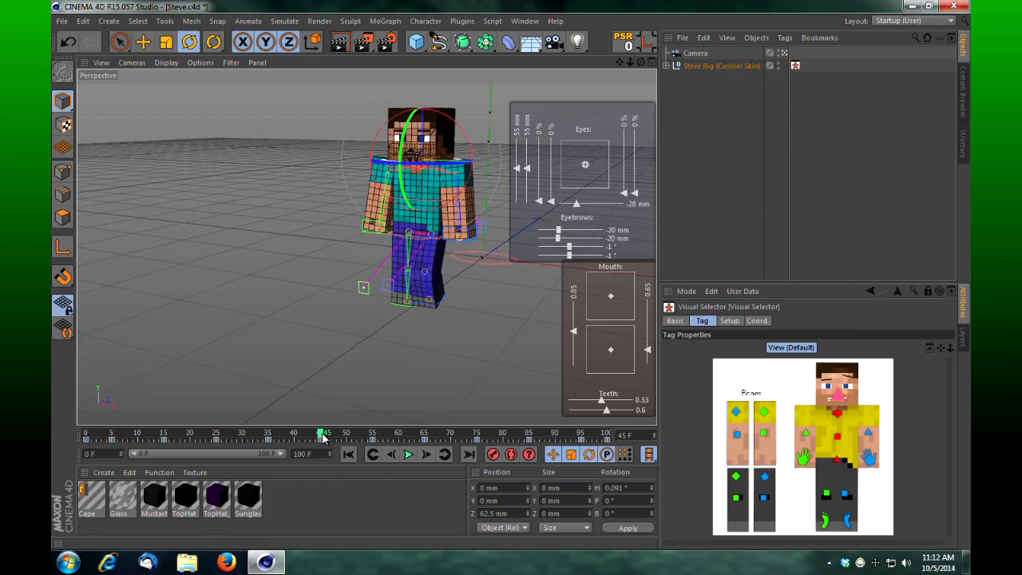
{"action": "left_click_drag", "start_coordinate": [325, 435], "coordinate": [347, 435]}
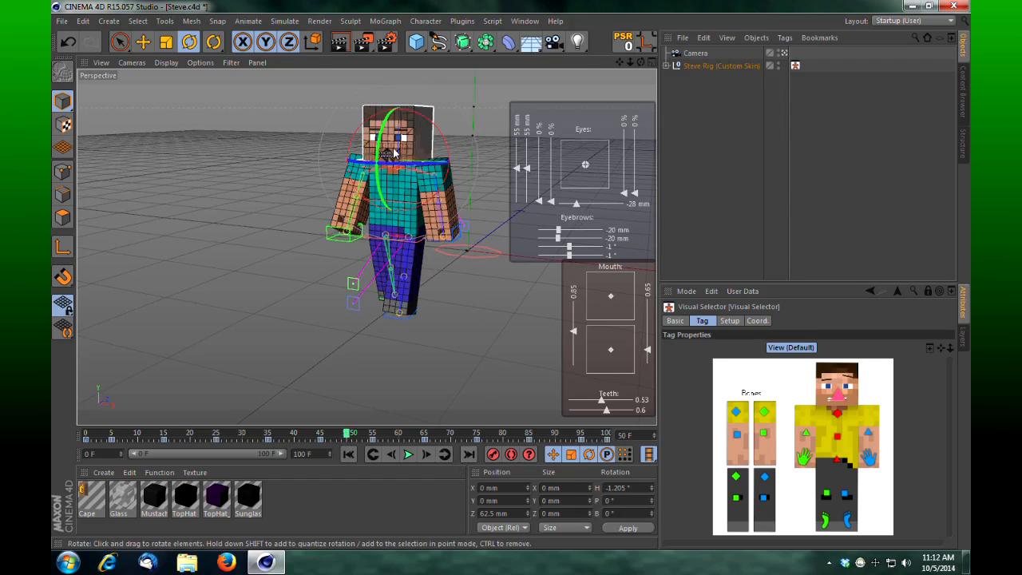
{"action": "left_click_drag", "start_coordinate": [386, 143], "coordinate": [389, 147]}
{"action": "left_click_drag", "start_coordinate": [401, 182], "coordinate": [400, 153]}
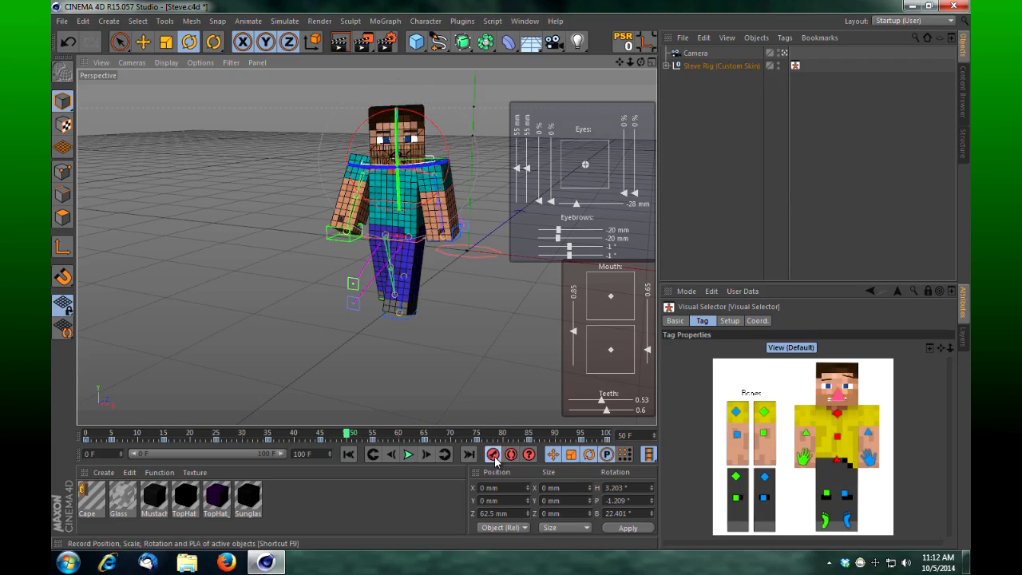
{"action": "left_click", "coordinate": [492, 455]}
Turn the head control towards the camera on frame 55, with B about 24°
{"action": "left_click_drag", "start_coordinate": [351, 435], "coordinate": [410, 435]}
{"action": "left_click", "coordinate": [390, 453]}
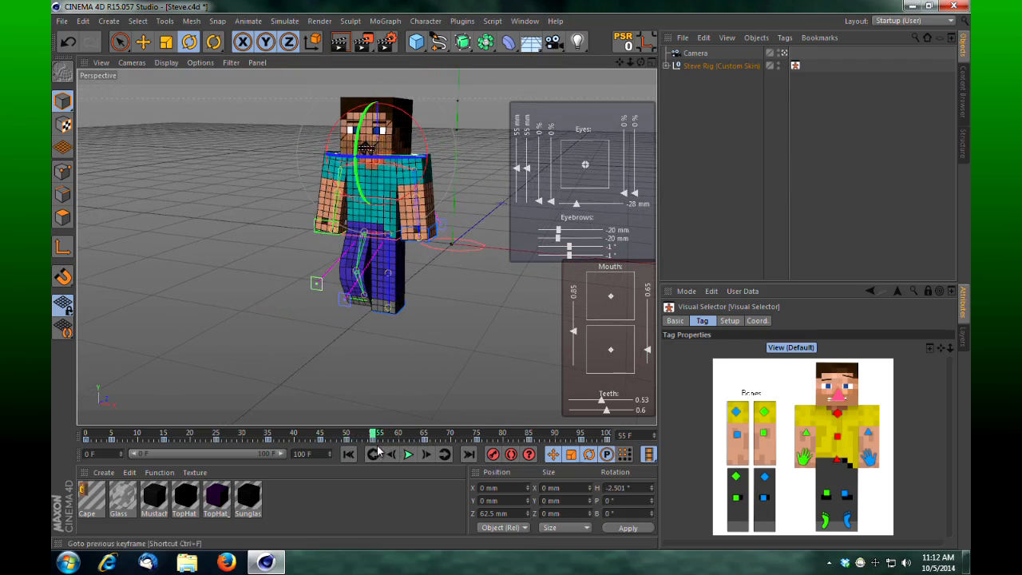
{"action": "left_click_drag", "start_coordinate": [385, 157], "coordinate": [414, 156]}
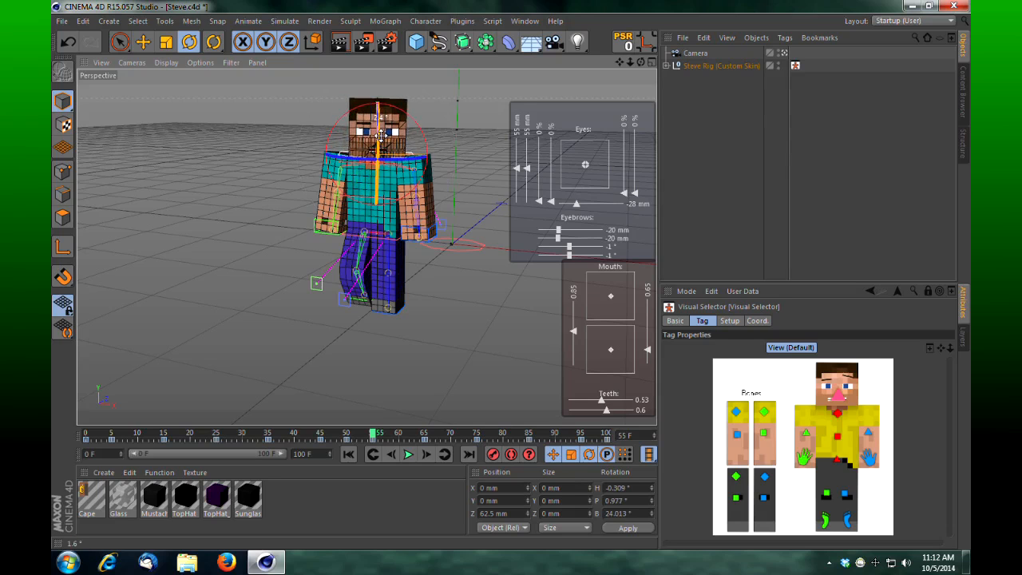
{"action": "left_click", "coordinate": [383, 435]}
Keyframe the head control turned to B about 23.2° on frame 65 and return to frame 50
{"action": "left_click_drag", "start_coordinate": [383, 435], "coordinate": [426, 435]}
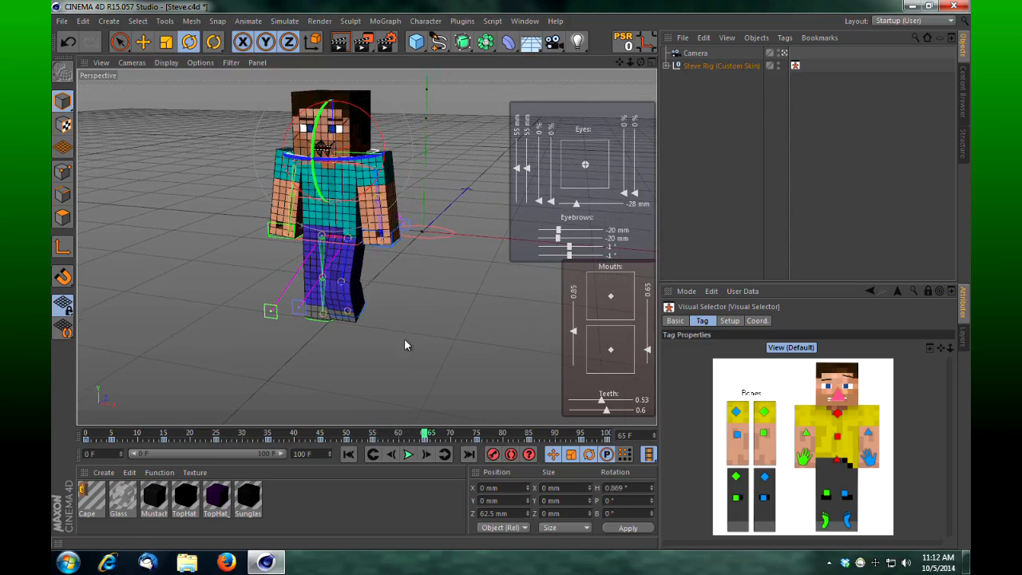
{"action": "left_click_drag", "start_coordinate": [343, 159], "coordinate": [377, 160]}
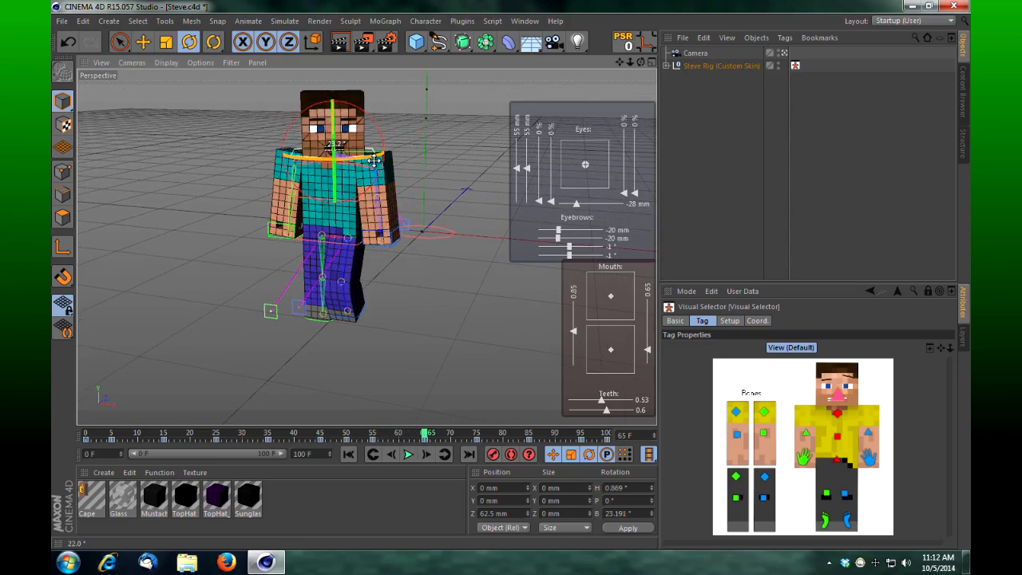
{"action": "left_click", "coordinate": [491, 455]}
{"action": "left_click_drag", "start_coordinate": [426, 435], "coordinate": [348, 455]}
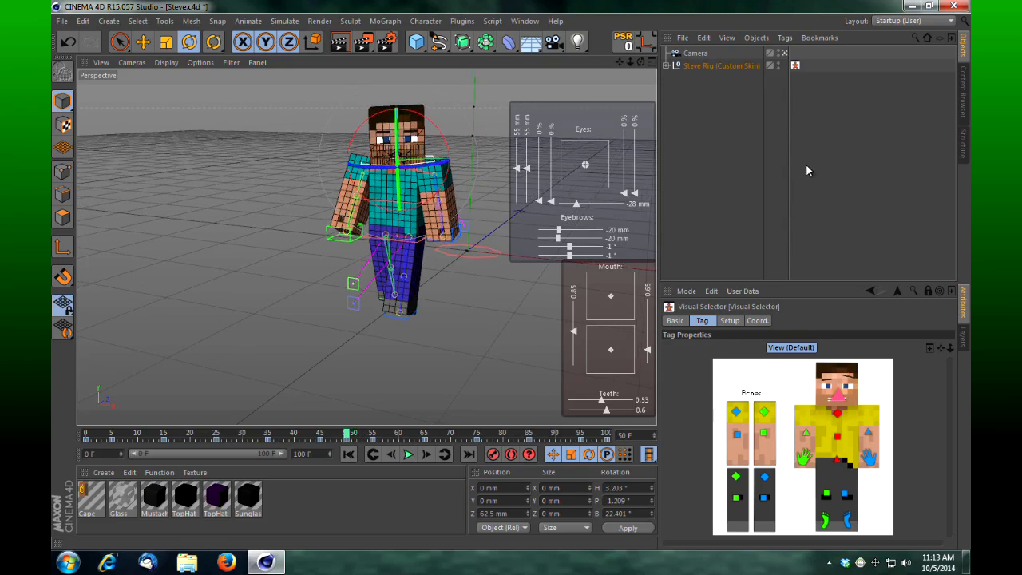
Unlock the attribute display, show the Steve Rig's user data and keyframe both Eyebrow Rotation values on frame 45
{"action": "left_click", "coordinate": [926, 289]}
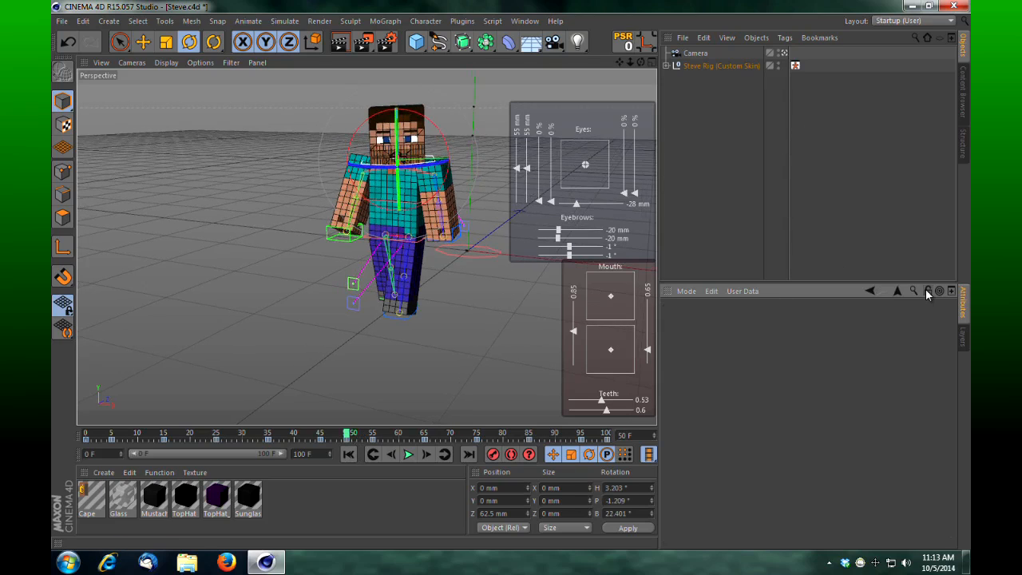
{"action": "left_click", "coordinate": [717, 65]}
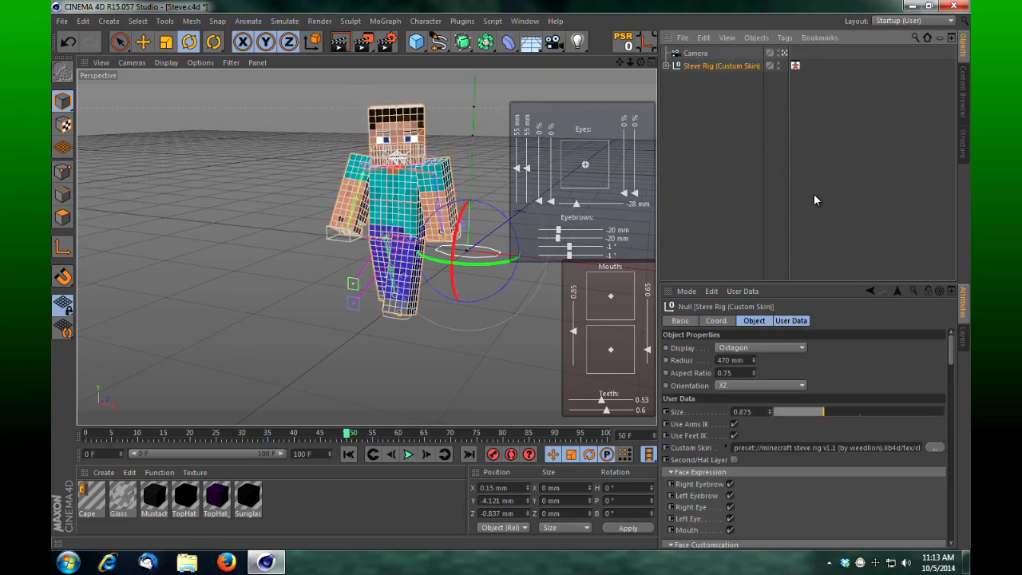
{"action": "left_click_drag", "start_coordinate": [950, 345], "coordinate": [966, 425]}
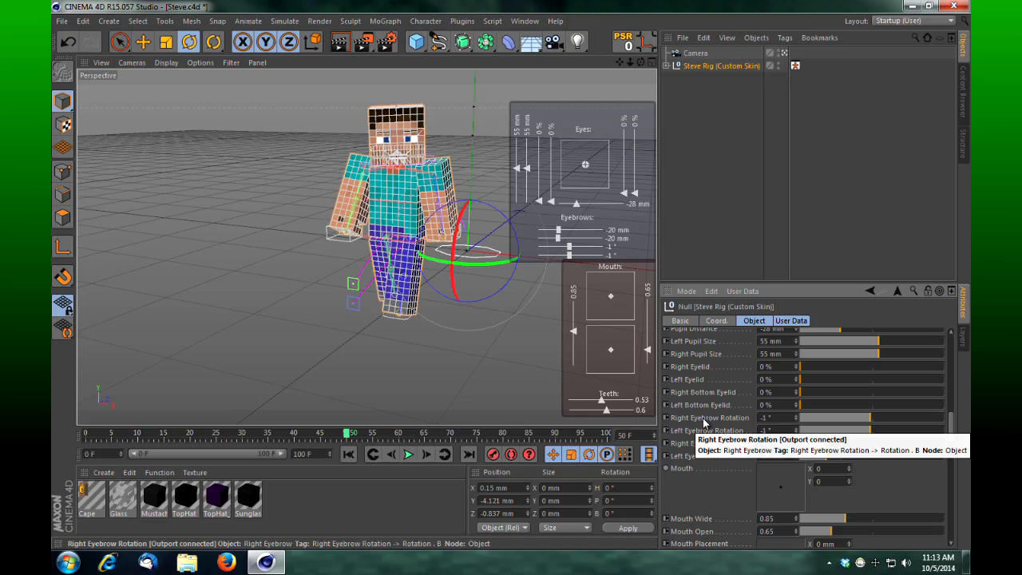
{"action": "left_click", "coordinate": [326, 436]}
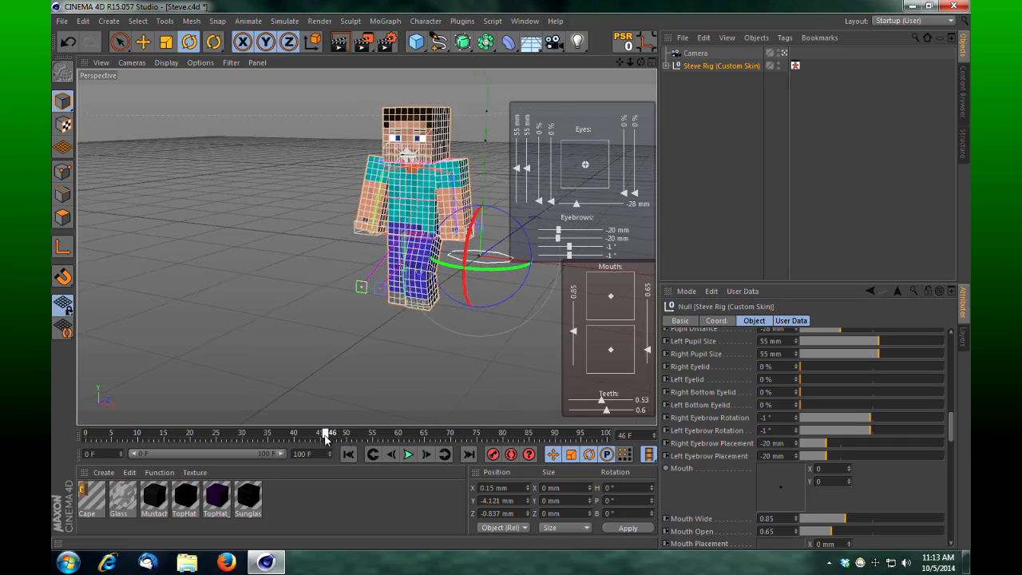
{"action": "left_click_drag", "start_coordinate": [326, 438], "coordinate": [323, 442]}
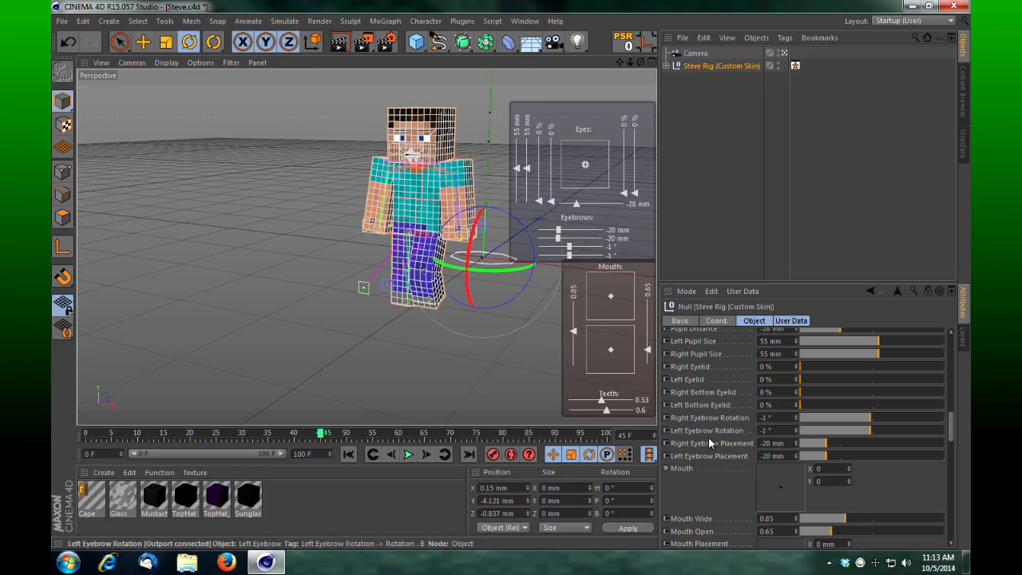
{"action": "left_click", "coordinate": [667, 418]}
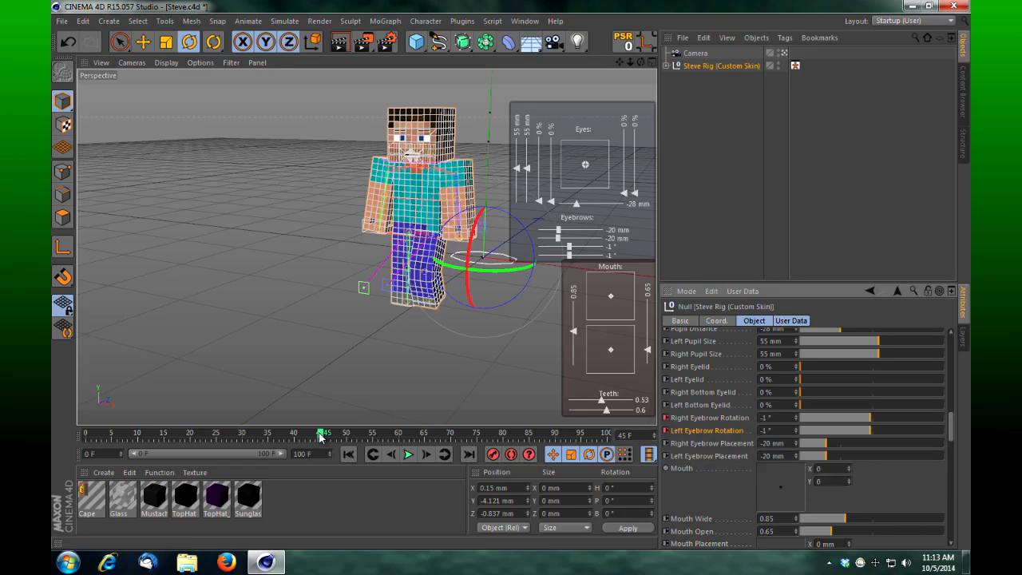
Set the right and left Eyebrow Rotation to -23.5° on frame 50 and keyframe both
{"action": "left_click_drag", "start_coordinate": [320, 437], "coordinate": [346, 442]}
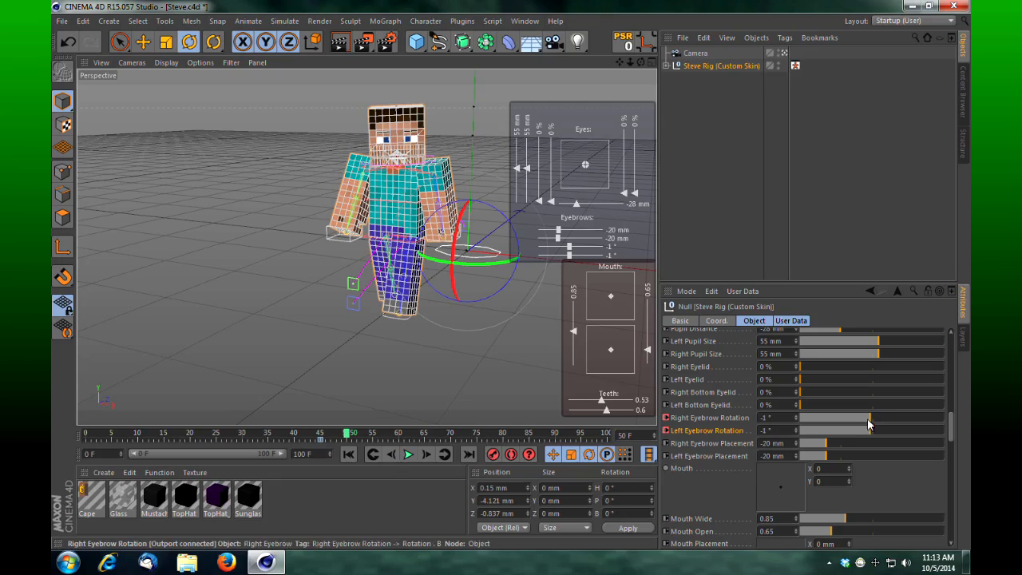
{"action": "left_click_drag", "start_coordinate": [870, 417], "coordinate": [809, 431]}
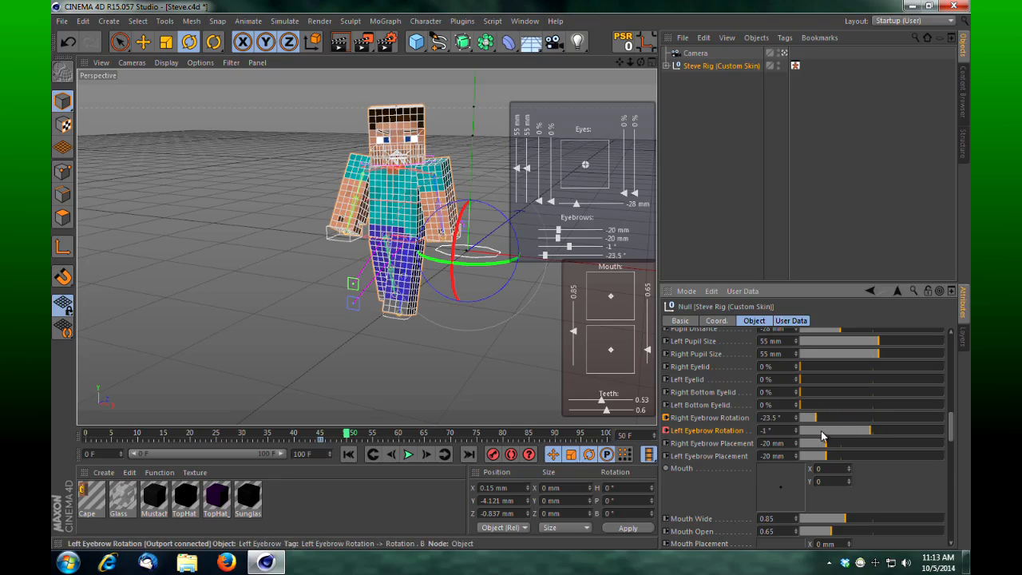
{"action": "left_click_drag", "start_coordinate": [872, 429], "coordinate": [830, 432]}
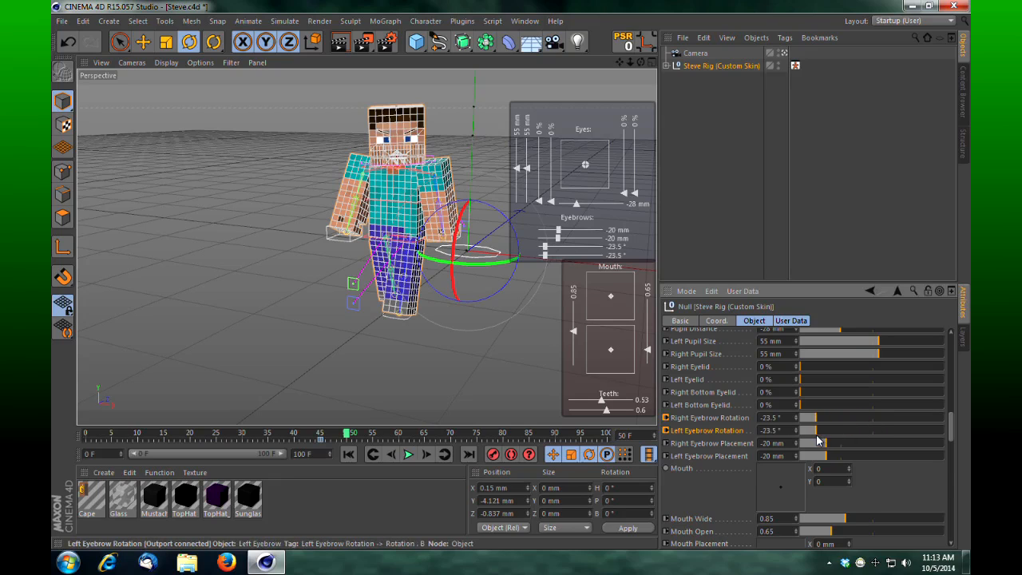
{"action": "left_click", "coordinate": [665, 418]}
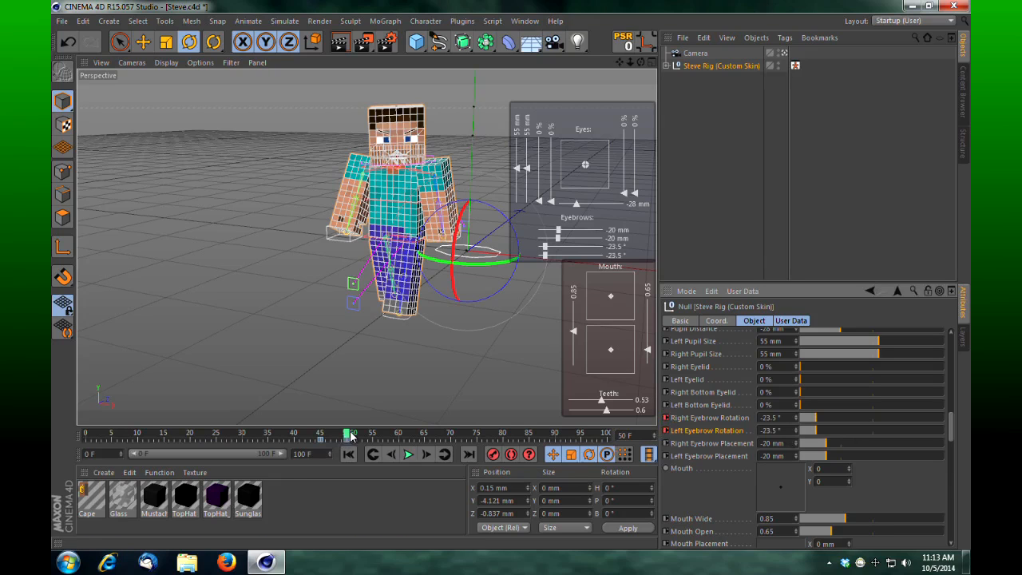
Go to frame 75 and keyframe the Steve Rig's right and left Eyebrow Rotation there to hold the angry look
{"action": "left_click_drag", "start_coordinate": [351, 435], "coordinate": [400, 436]}
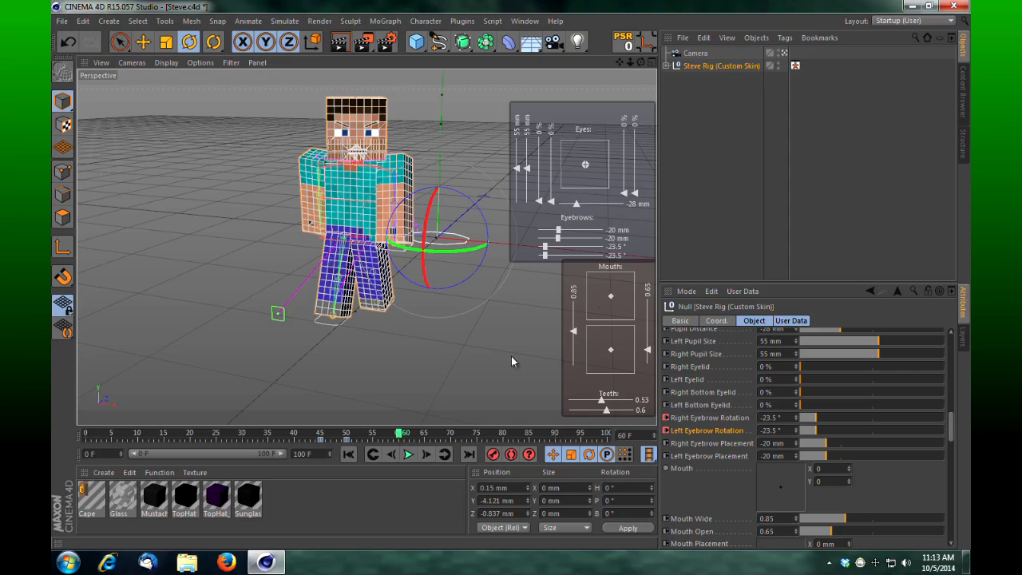
{"action": "left_click", "coordinate": [698, 237]}
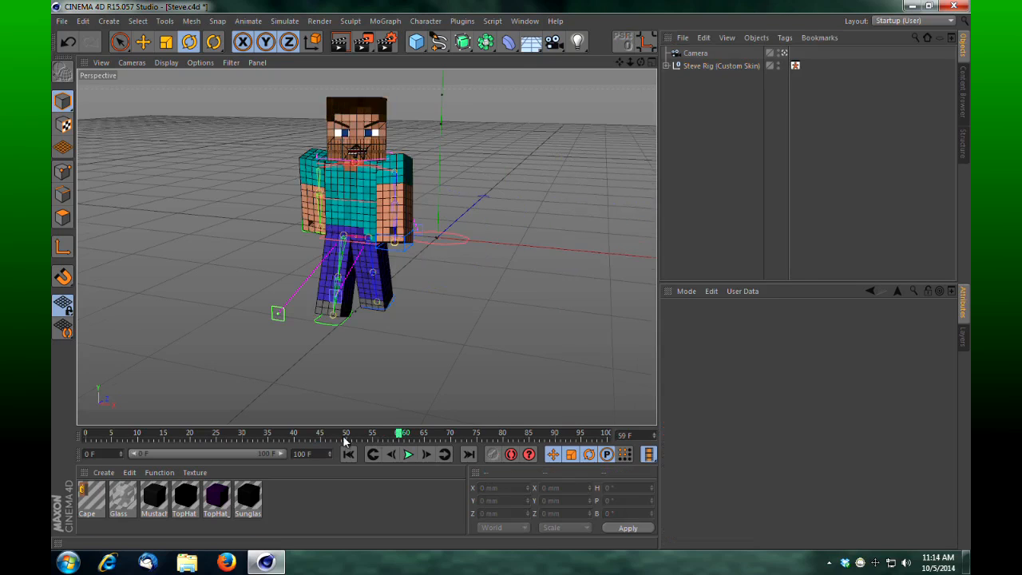
{"action": "left_click_drag", "start_coordinate": [343, 437], "coordinate": [478, 441]}
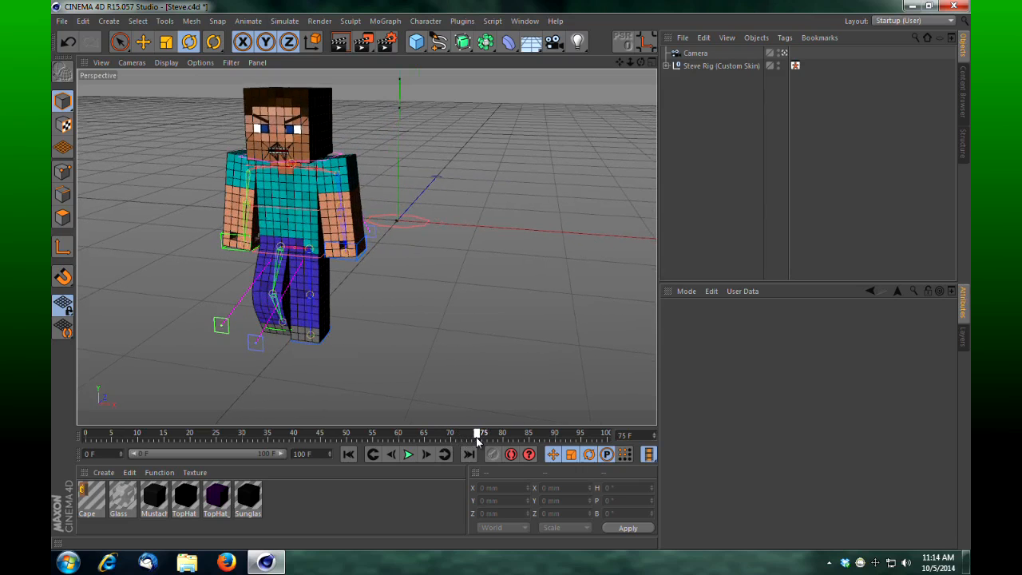
{"action": "left_click", "coordinate": [716, 66]}
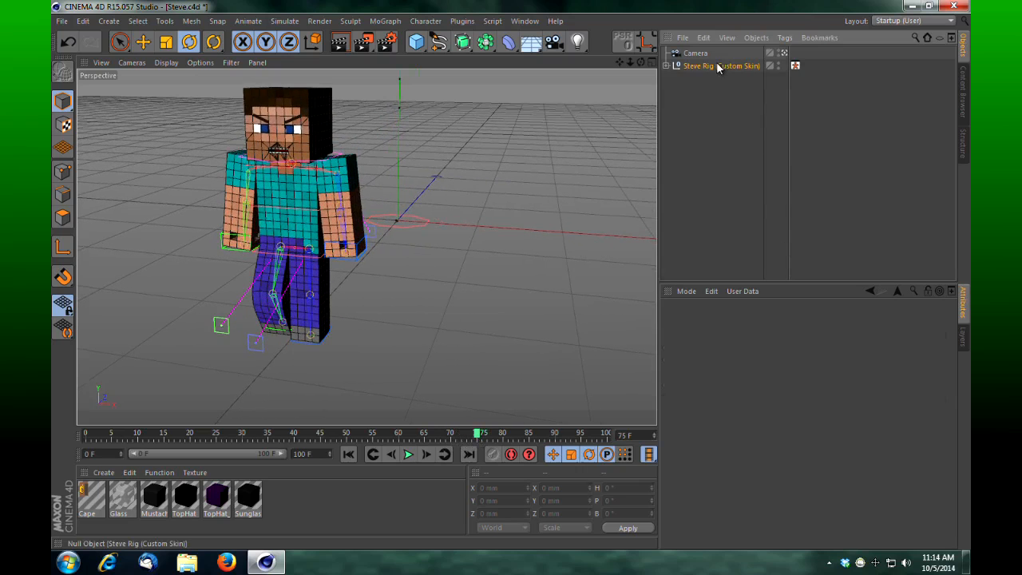
{"action": "left_click_drag", "start_coordinate": [951, 351], "coordinate": [939, 430]}
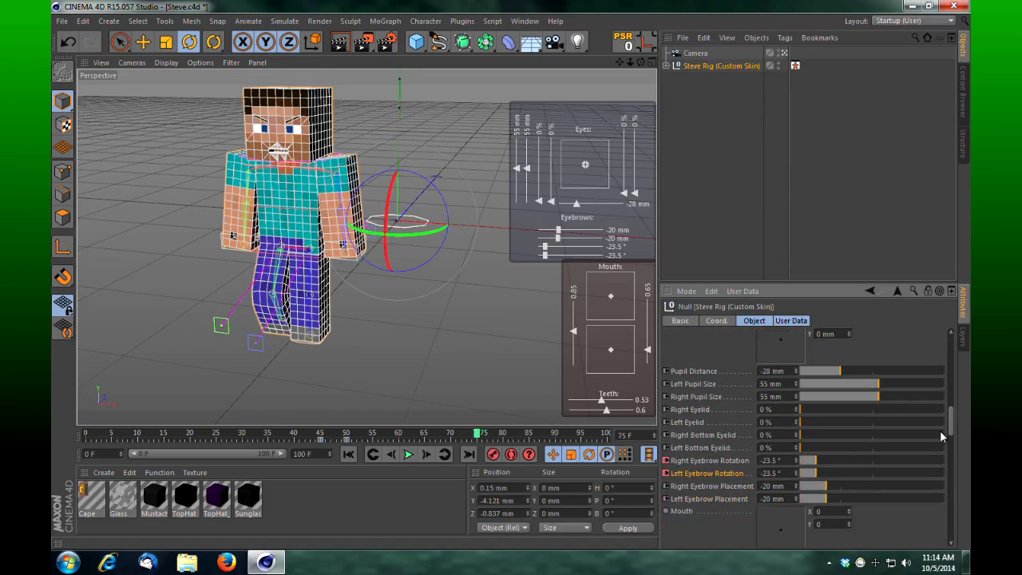
{"action": "left_click", "coordinate": [666, 461]}
{"action": "left_click", "coordinate": [666, 474]}
Keyframe the right Eyebrow Rotation at 2° and the left at 1.5° on frame 79, and go to frame 100
{"action": "left_click_drag", "start_coordinate": [479, 438], "coordinate": [502, 439]}
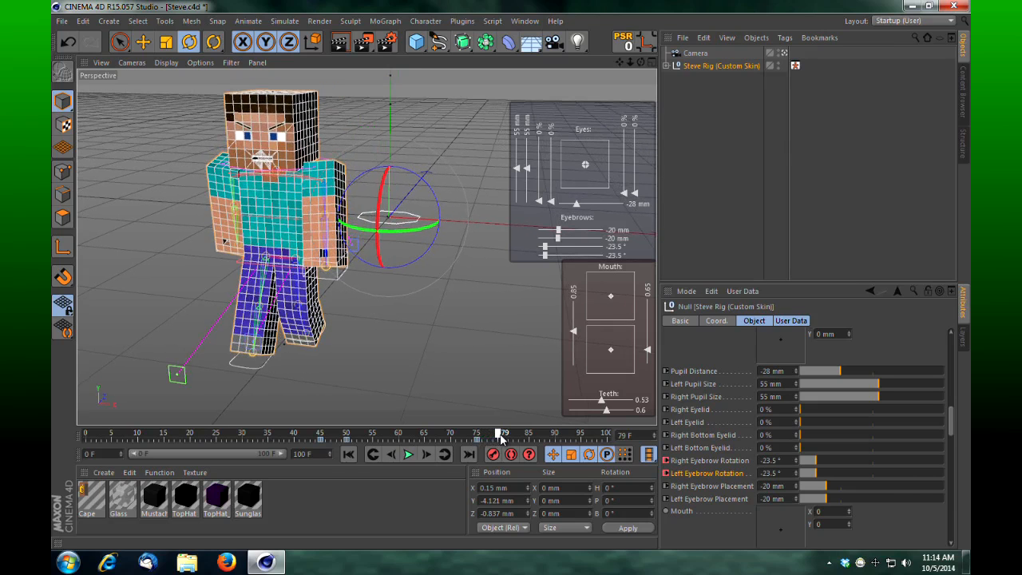
{"action": "left_click", "coordinate": [821, 461]}
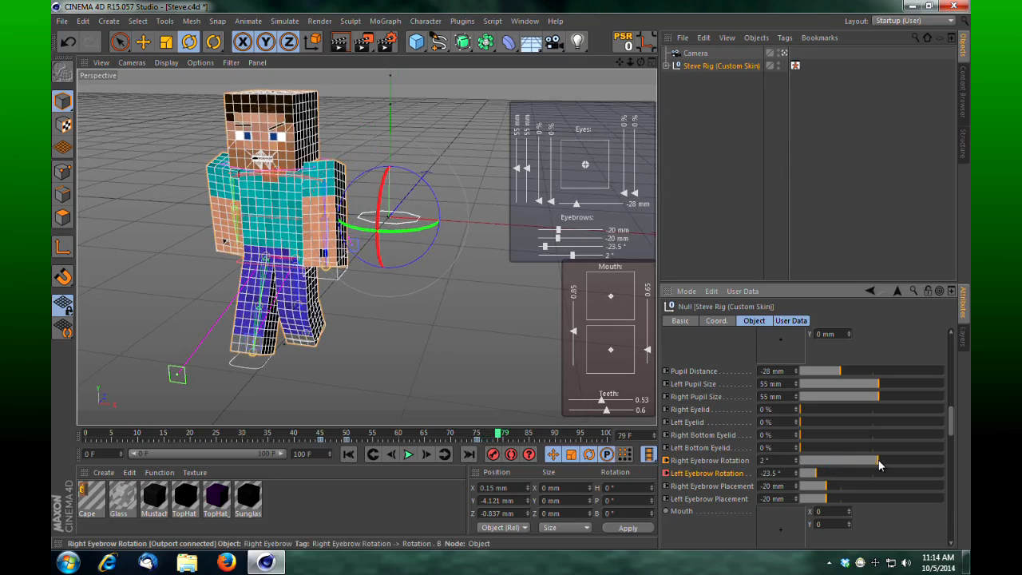
{"action": "left_click_drag", "start_coordinate": [815, 473], "coordinate": [876, 477]}
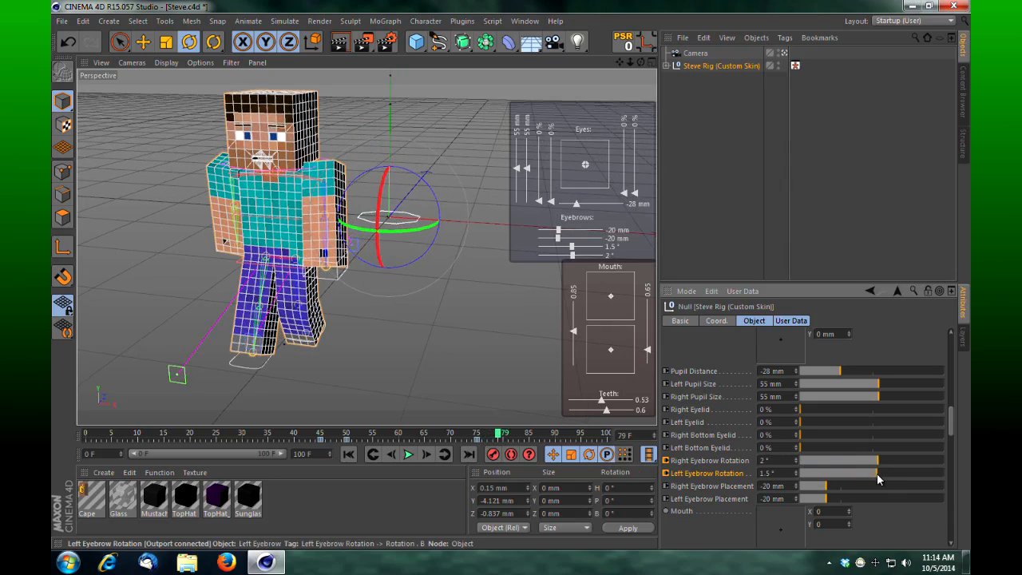
{"action": "left_click", "coordinate": [666, 461]}
{"action": "left_click_drag", "start_coordinate": [500, 437], "coordinate": [624, 436]}
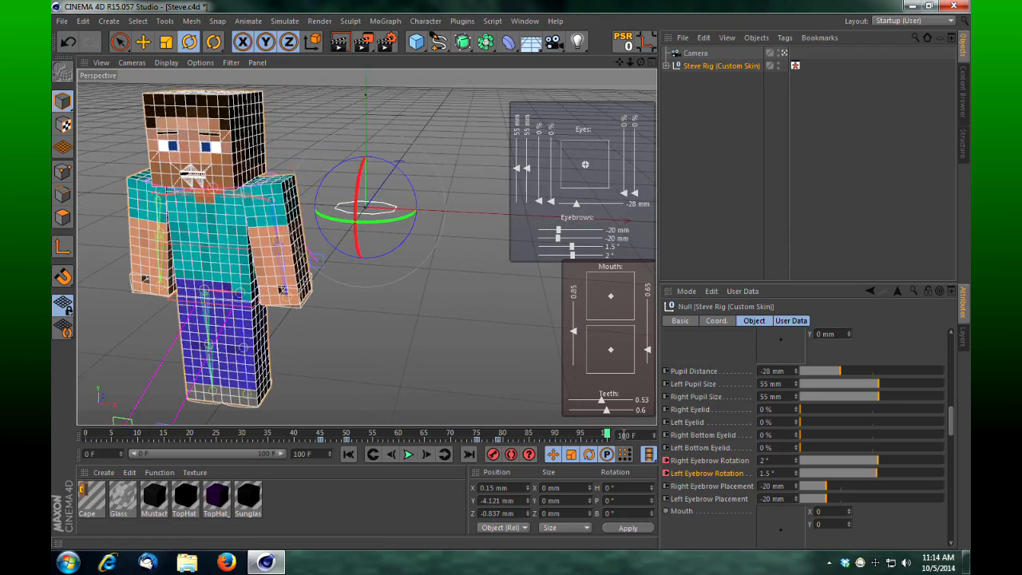
Deselect the rig, scrub through the last frames of the animation and render frame 100 in the viewport
{"action": "left_click", "coordinate": [765, 118]}
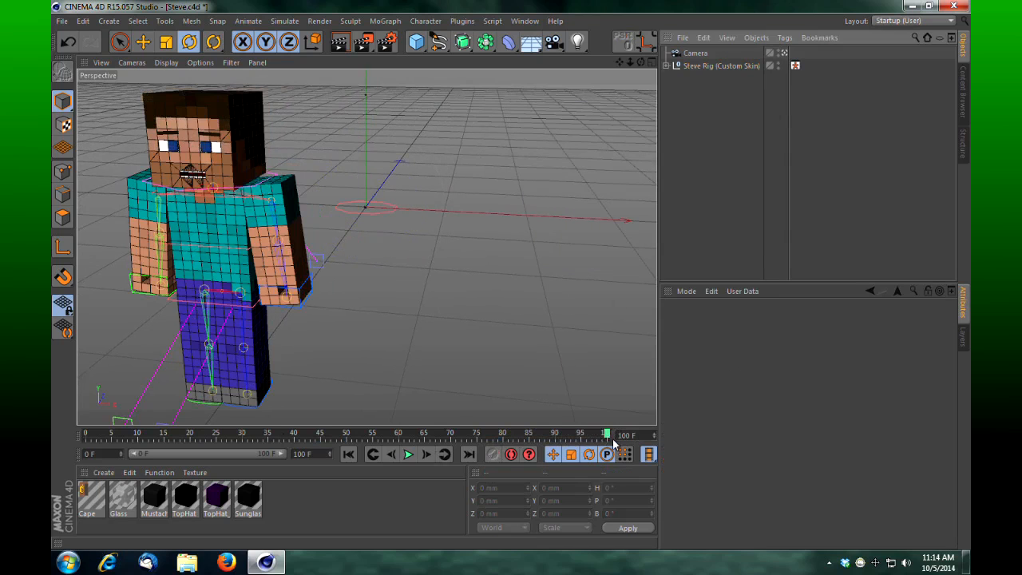
{"action": "left_click_drag", "start_coordinate": [607, 438], "coordinate": [553, 439]}
{"action": "left_click_drag", "start_coordinate": [593, 436], "coordinate": [607, 436]}
{"action": "left_click", "coordinate": [341, 40]}
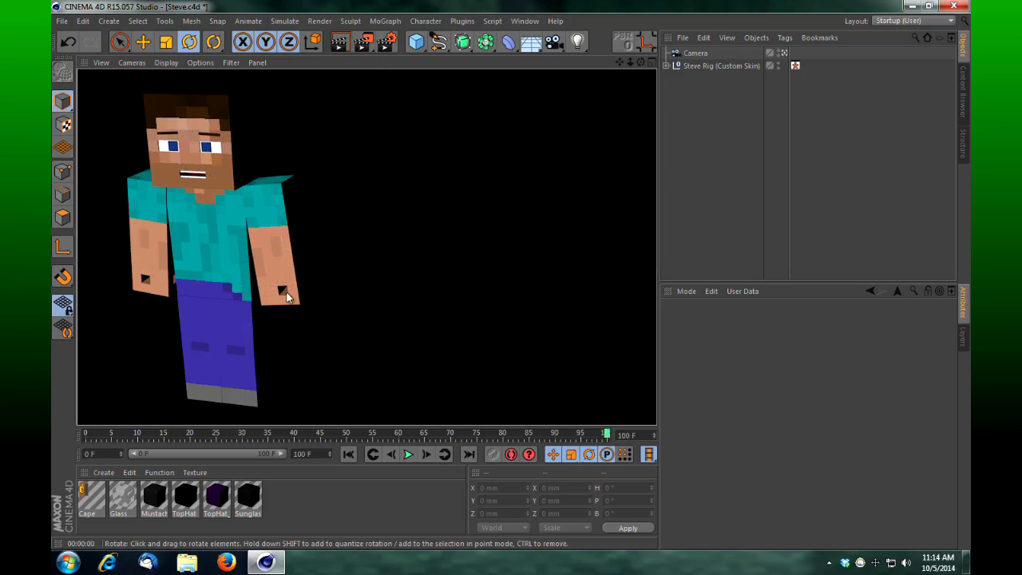
Enable the right-hand pickaxe among the tools in the Steve Rig's accessories, and return to the facial settings
{"action": "left_click", "coordinate": [718, 65]}
{"action": "left_click_drag", "start_coordinate": [951, 349], "coordinate": [952, 478]}
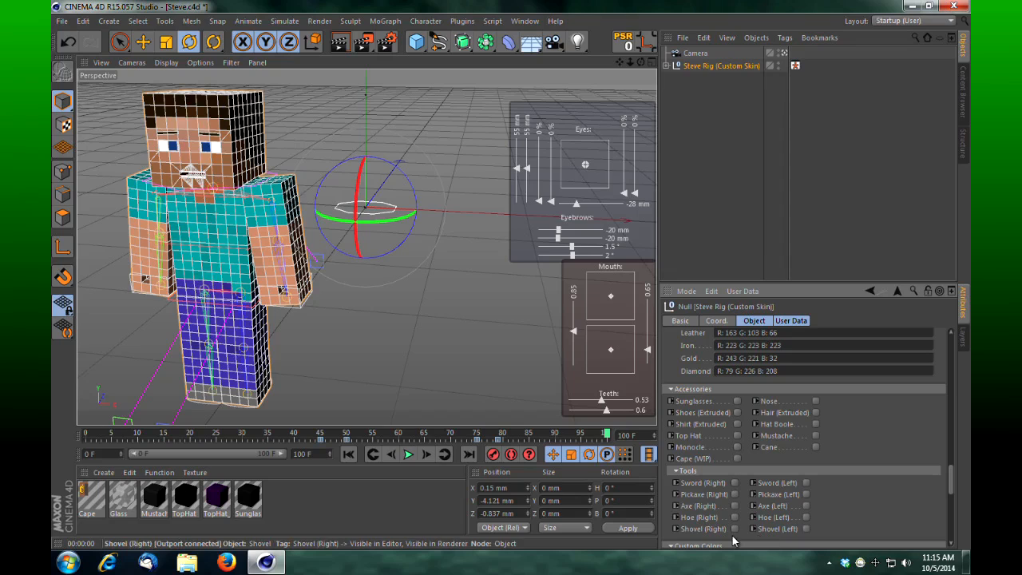
{"action": "left_click", "coordinate": [733, 492]}
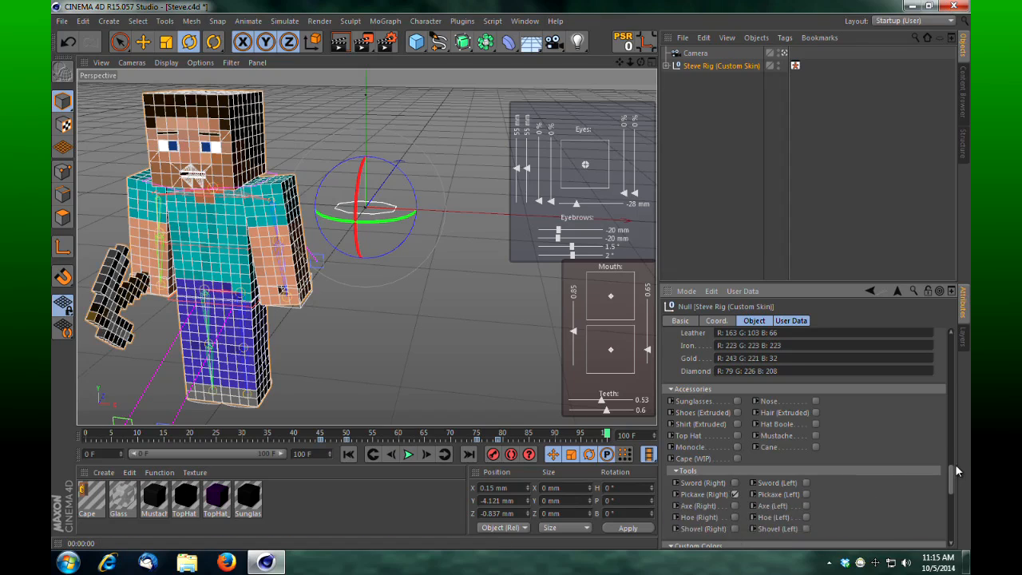
{"action": "left_click_drag", "start_coordinate": [948, 476], "coordinate": [951, 417]}
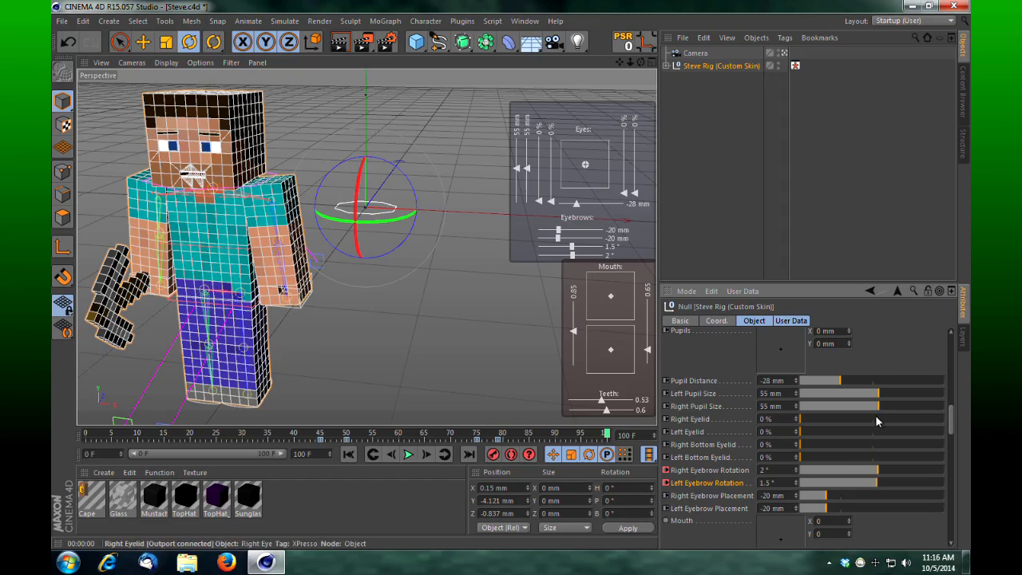
{"action": "scroll", "coordinate": [954, 408], "scroll_direction": "down", "scroll_amount": 3}
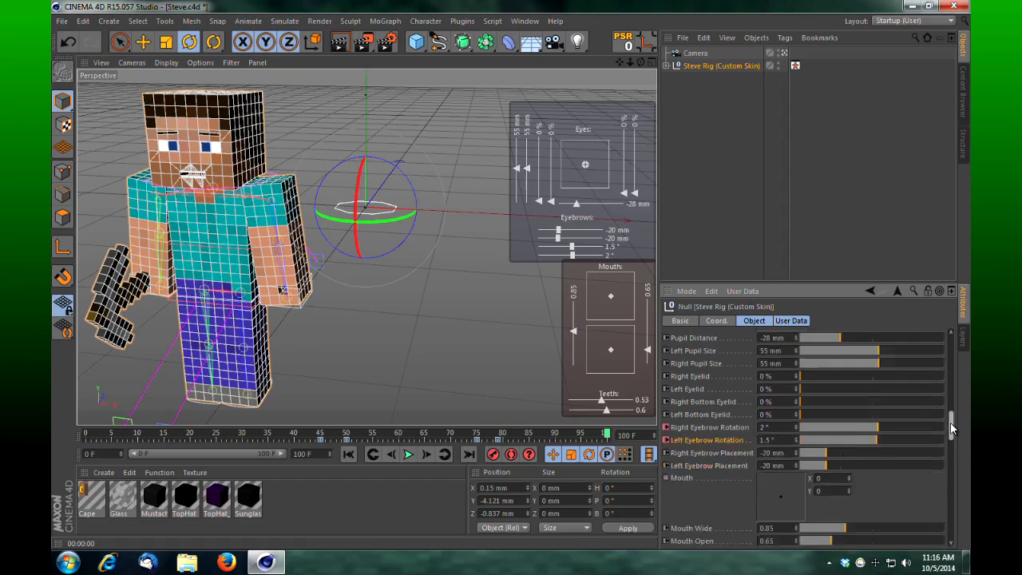
Deselect the rig, go to frame 52, render it in the viewport and minimize the program window
{"action": "left_click", "coordinate": [749, 201]}
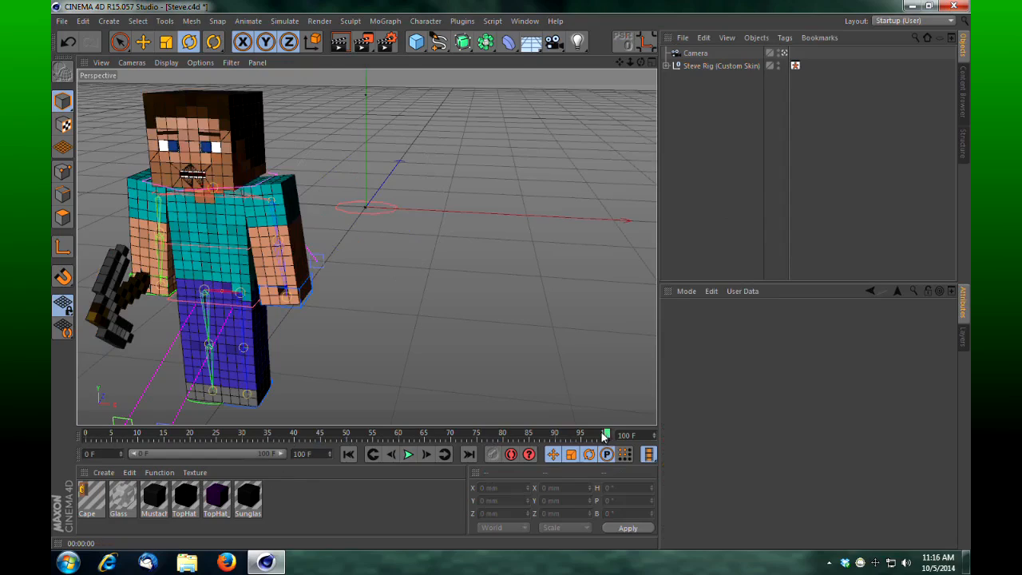
{"action": "left_click_drag", "start_coordinate": [604, 435], "coordinate": [362, 427]}
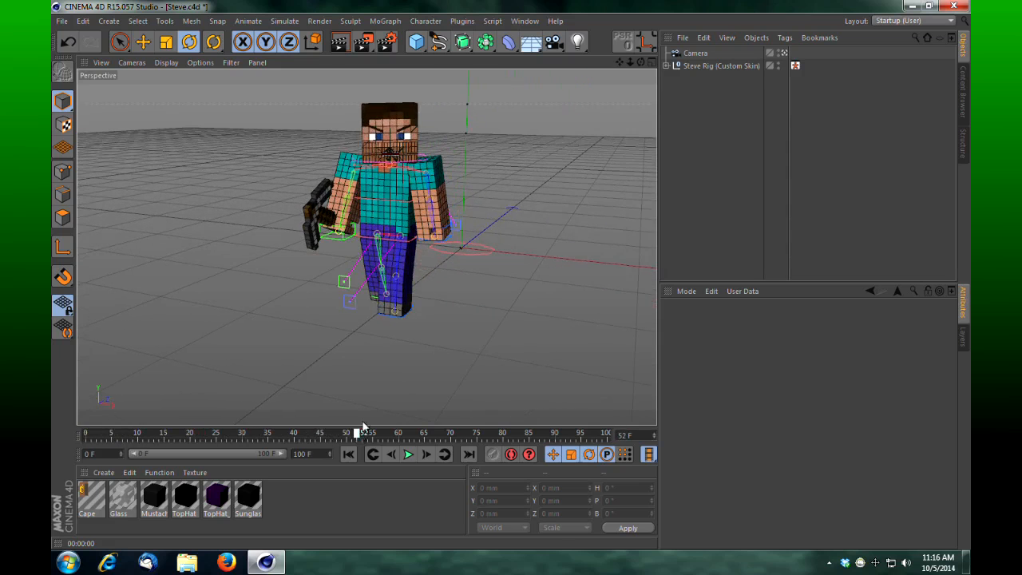
{"action": "left_click", "coordinate": [339, 41]}
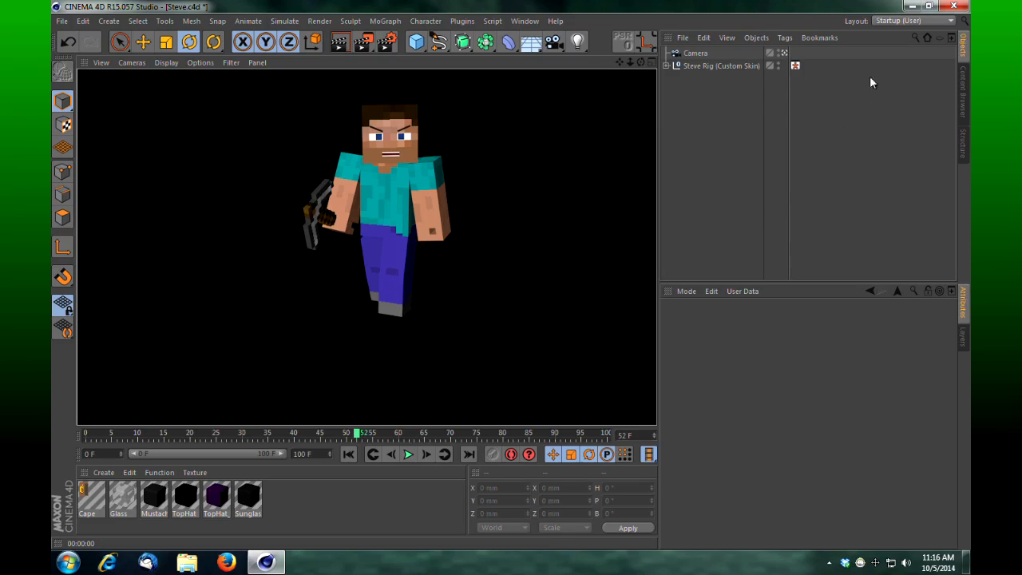
{"action": "left_click", "coordinate": [911, 7]}
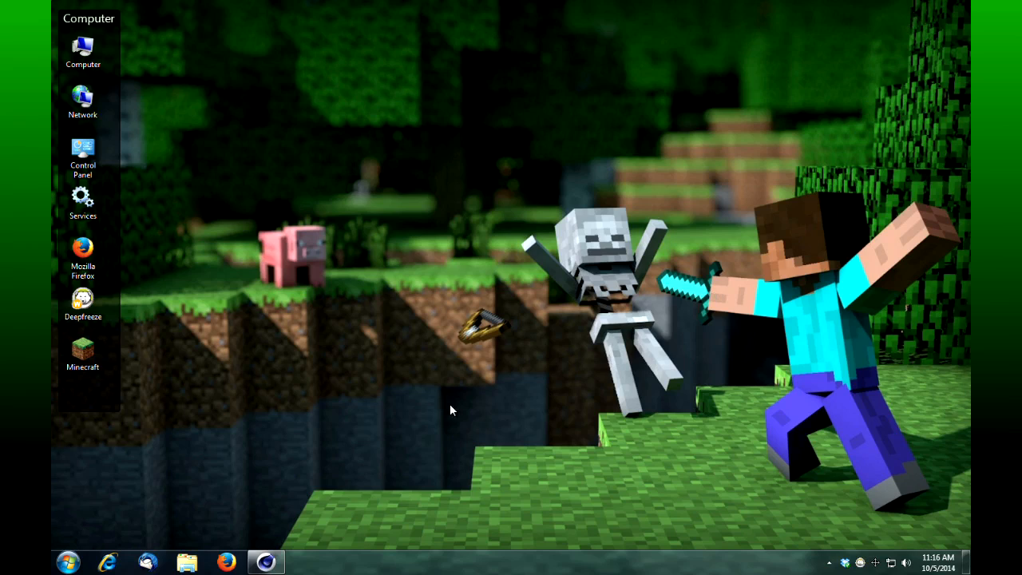